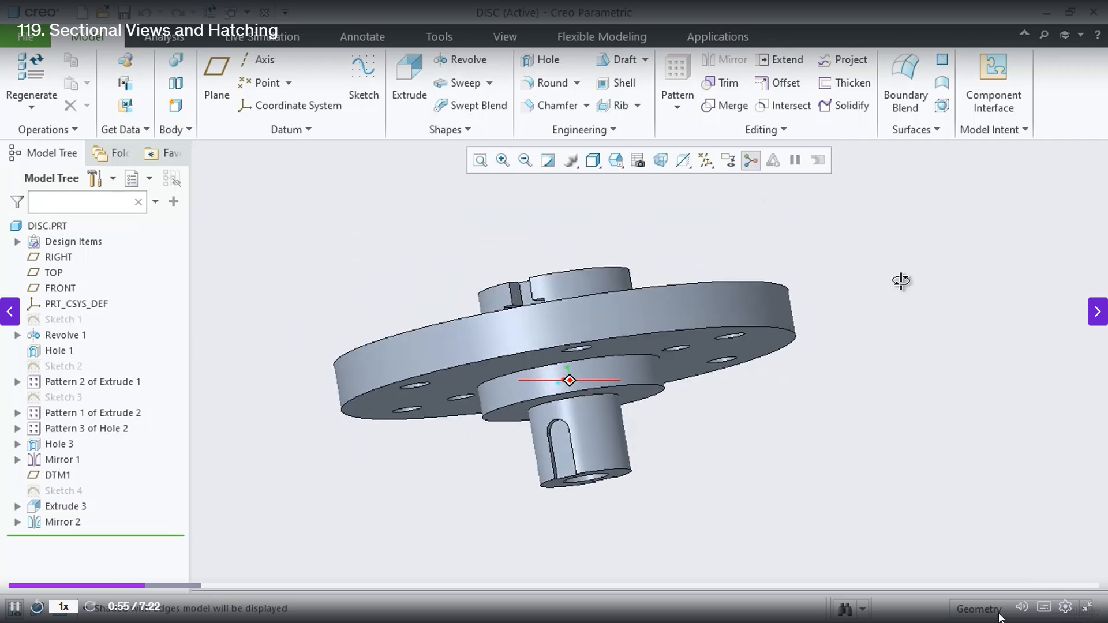
mouse_move(1023, 605)
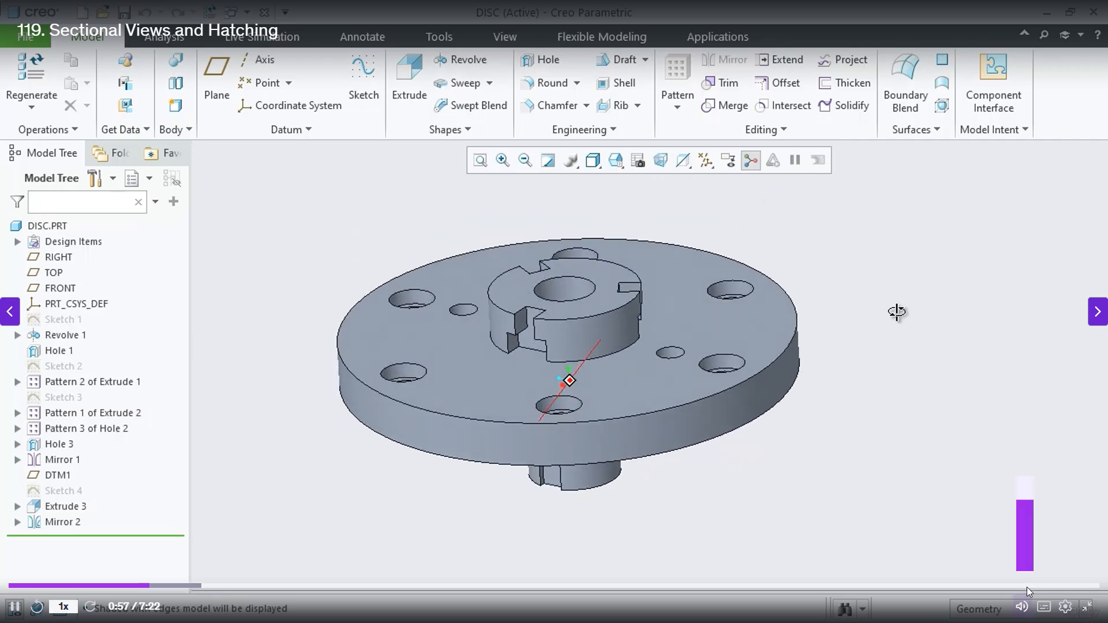
drag(1033, 498, 1033, 492)
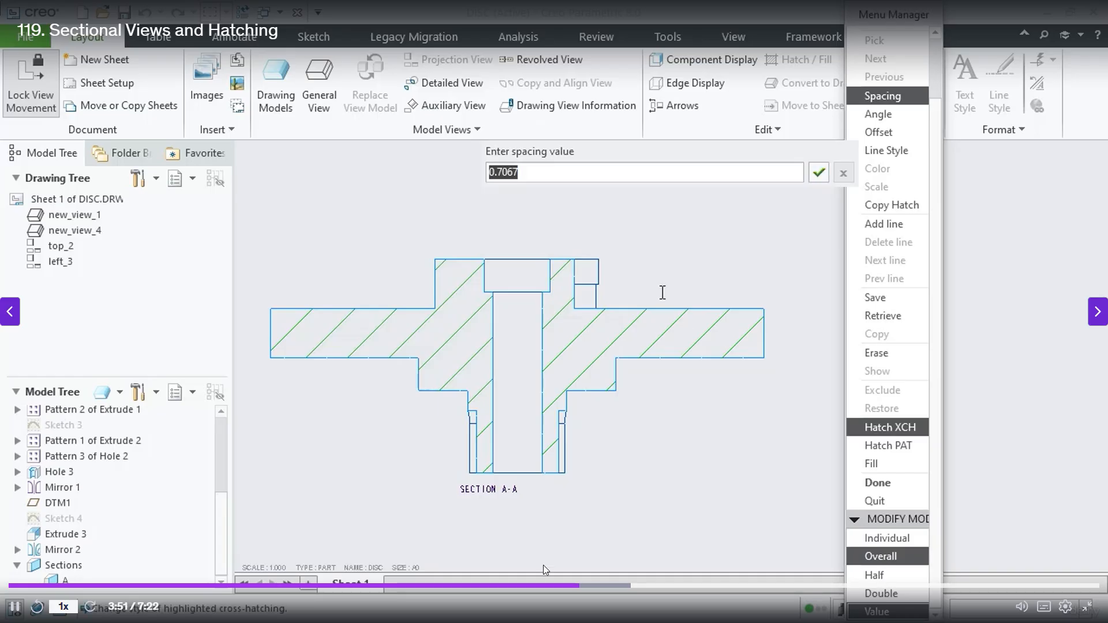
click(517, 587)
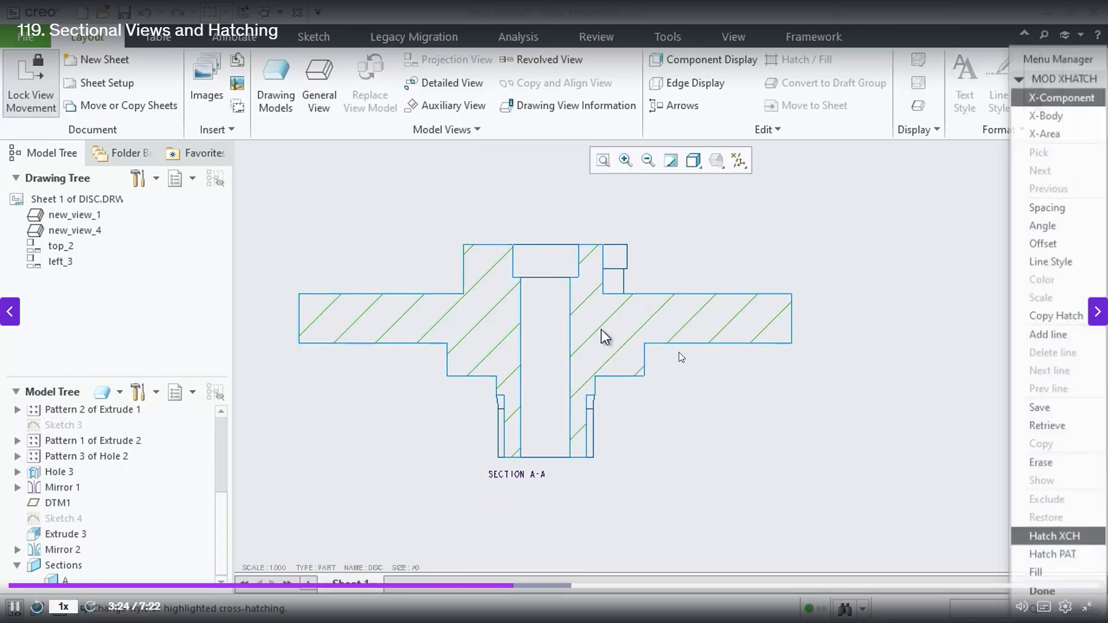
click(504, 594)
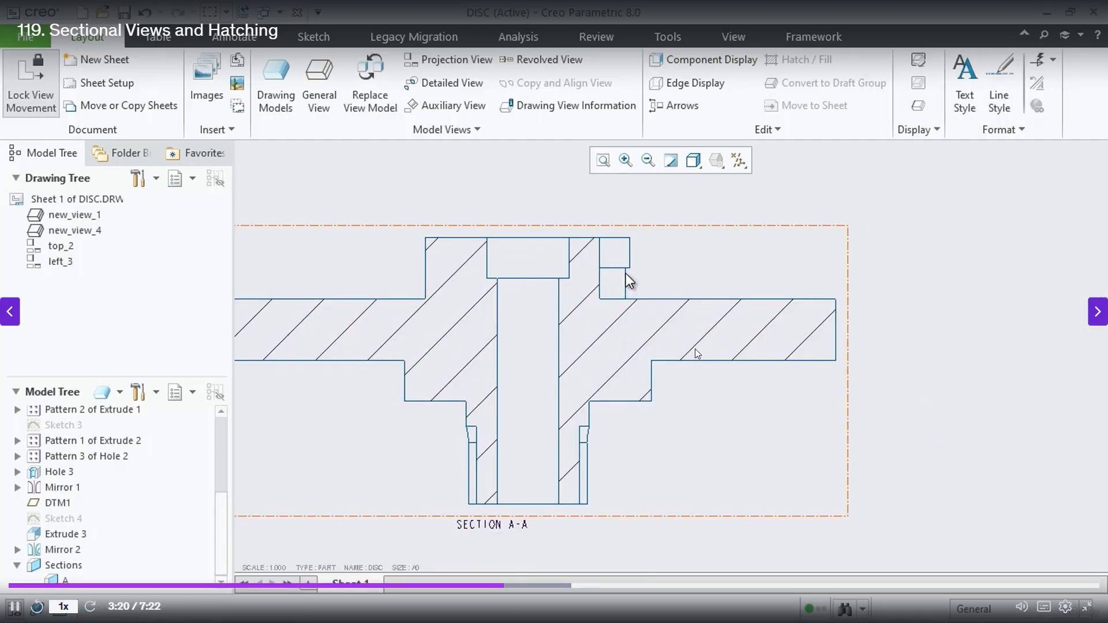
Open the cross-hatching of the SECTION A-A view for modification
scroll(618, 272, down, 2)
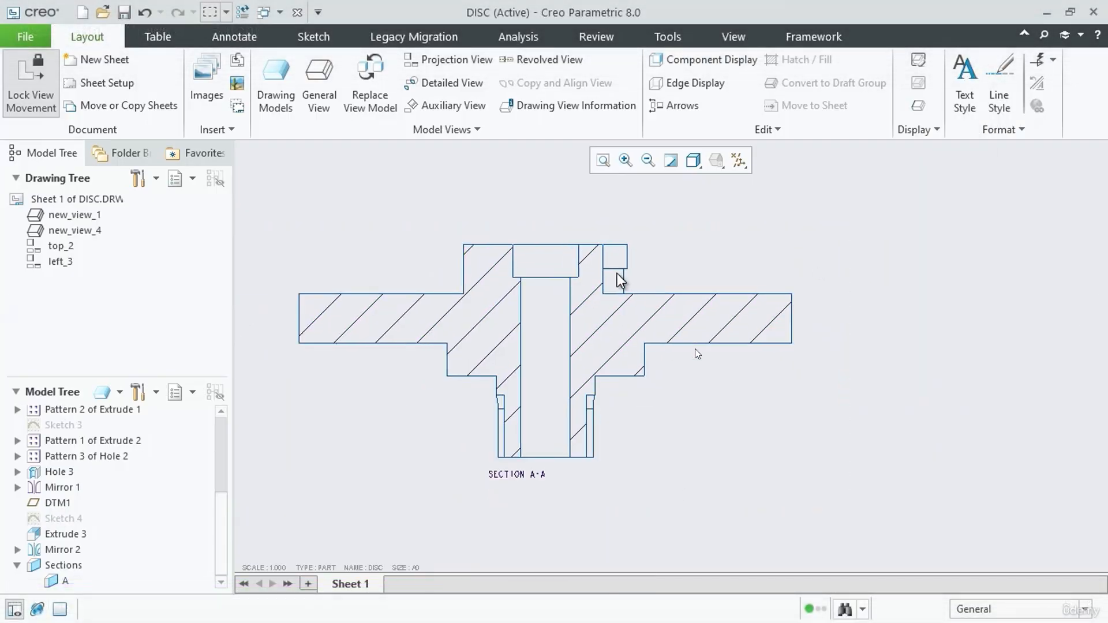
double_click(601, 329)
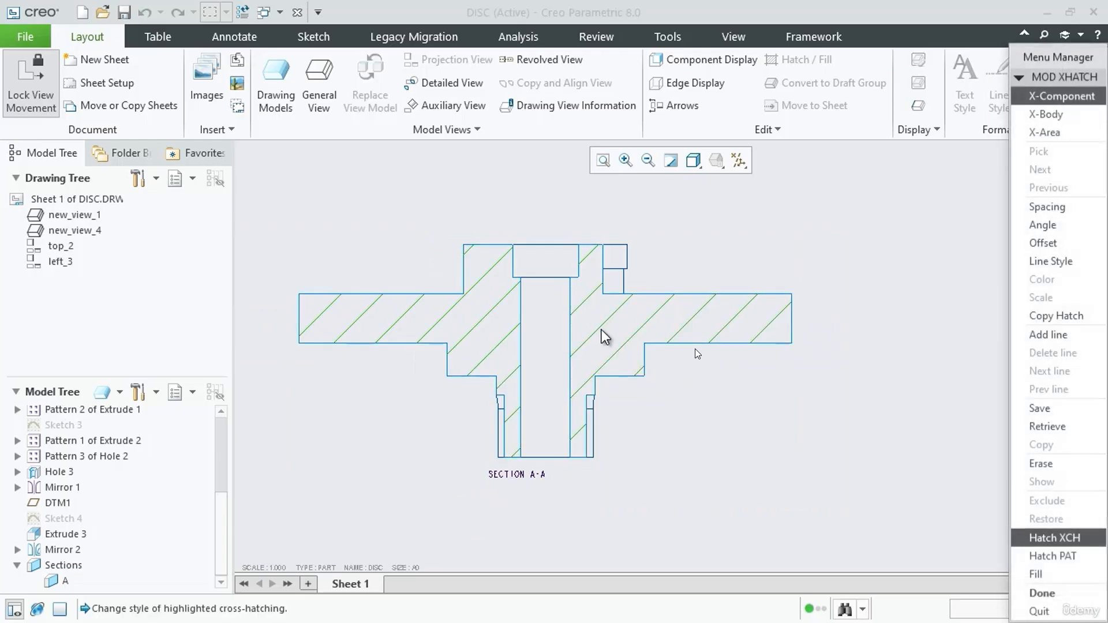
drag(1058, 61, 897, 64)
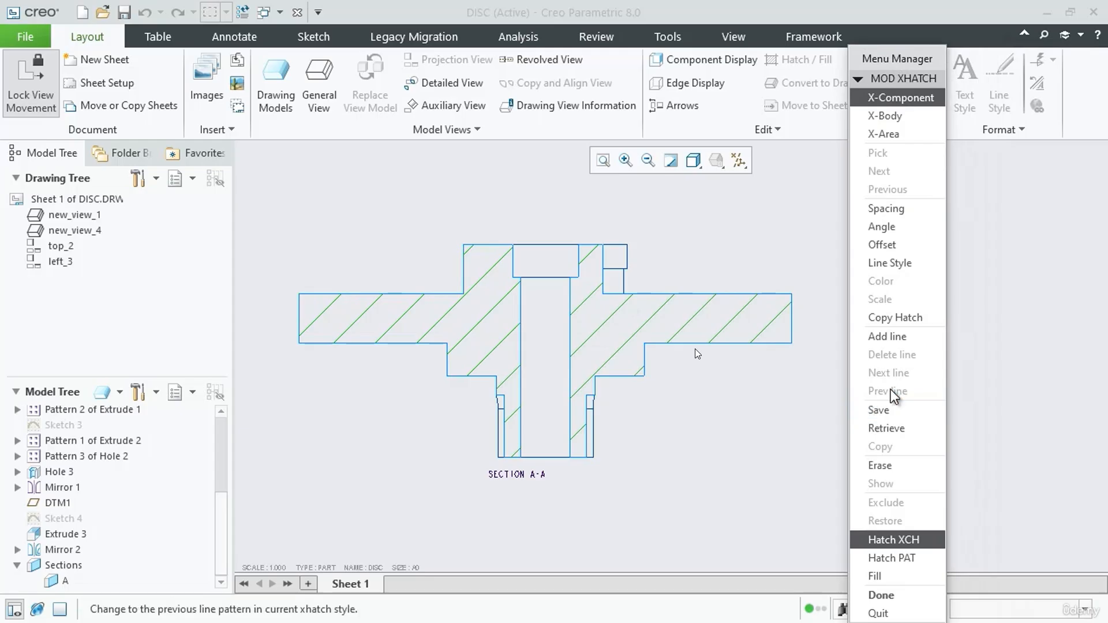
scroll(602, 344, up, 2)
scroll(649, 317, down, 2)
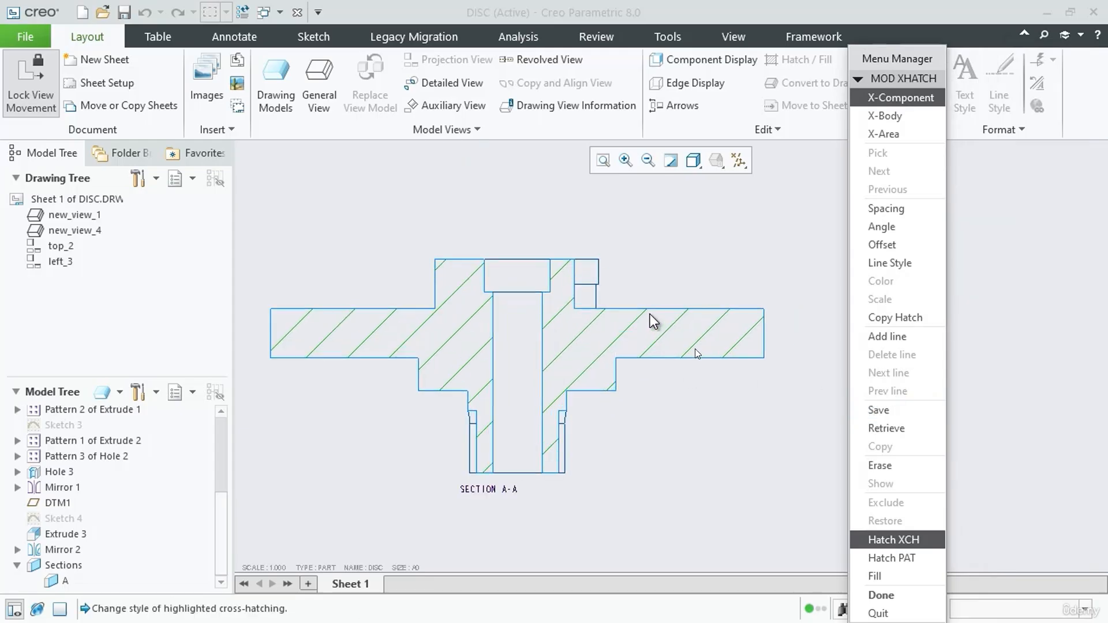
Set the overall hatch spacing of section A-A to a value of 0.2 and finish the hatch modification
click(886, 209)
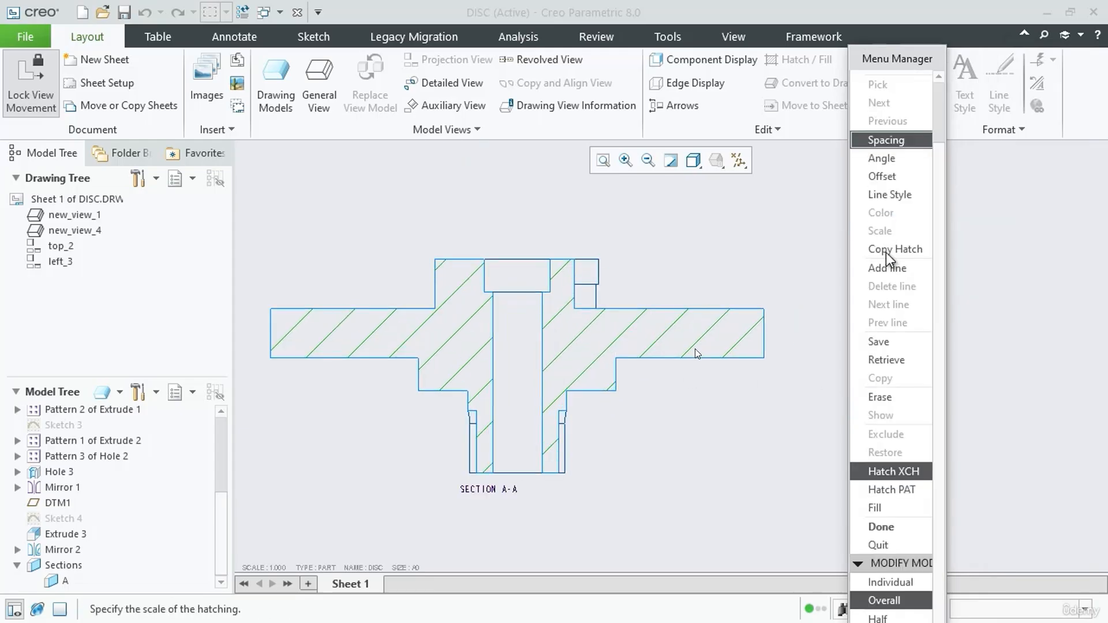
click(895, 601)
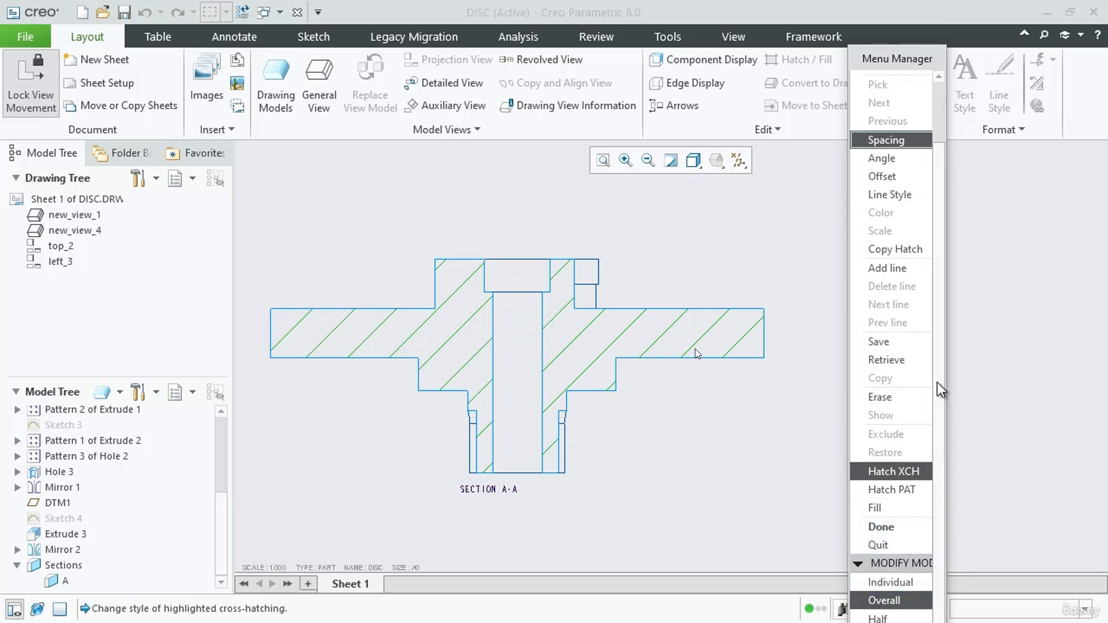
drag(884, 58, 881, 14)
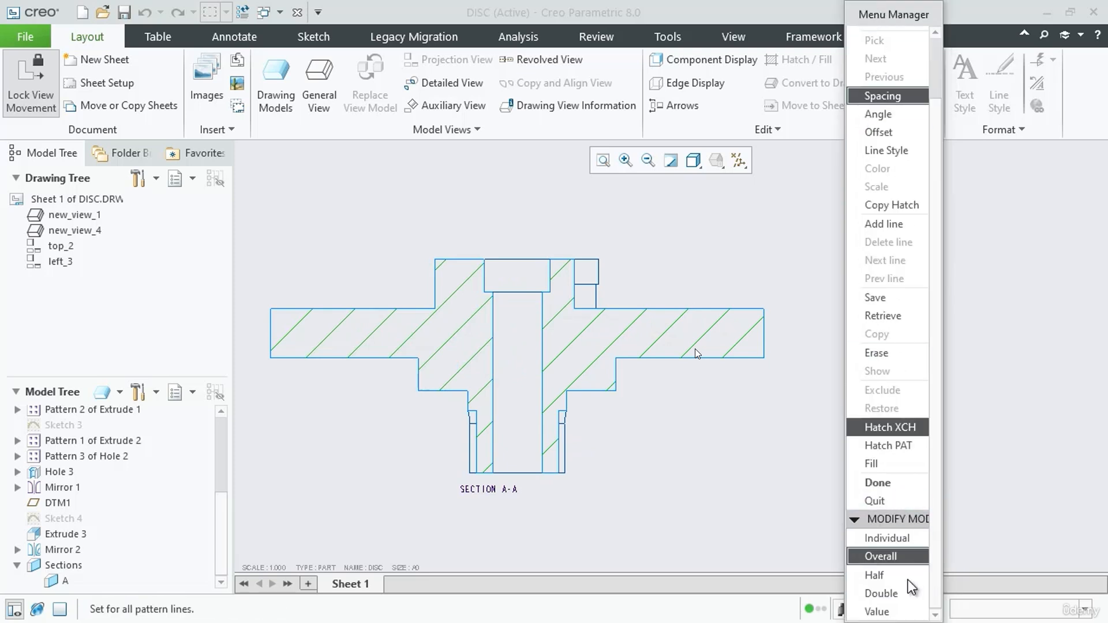
click(883, 576)
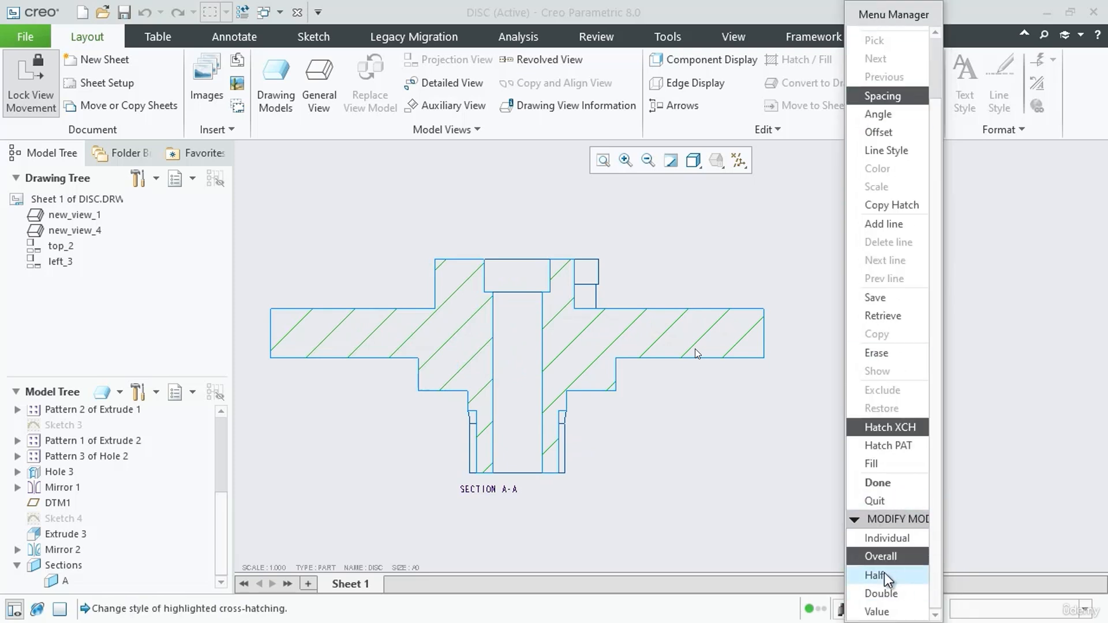
click(886, 594)
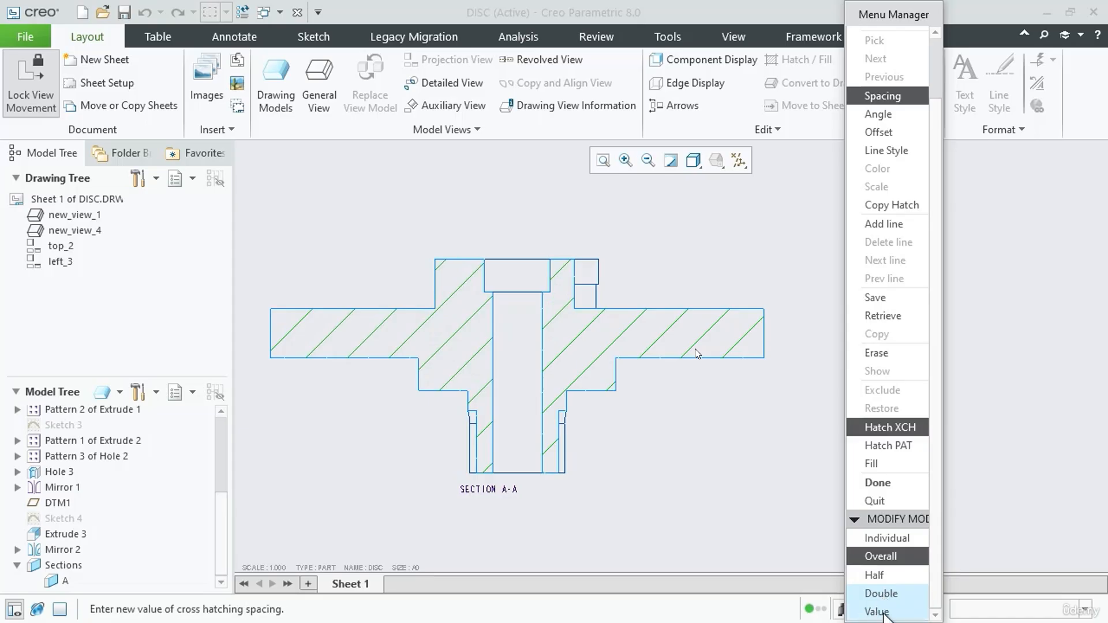
click(884, 614)
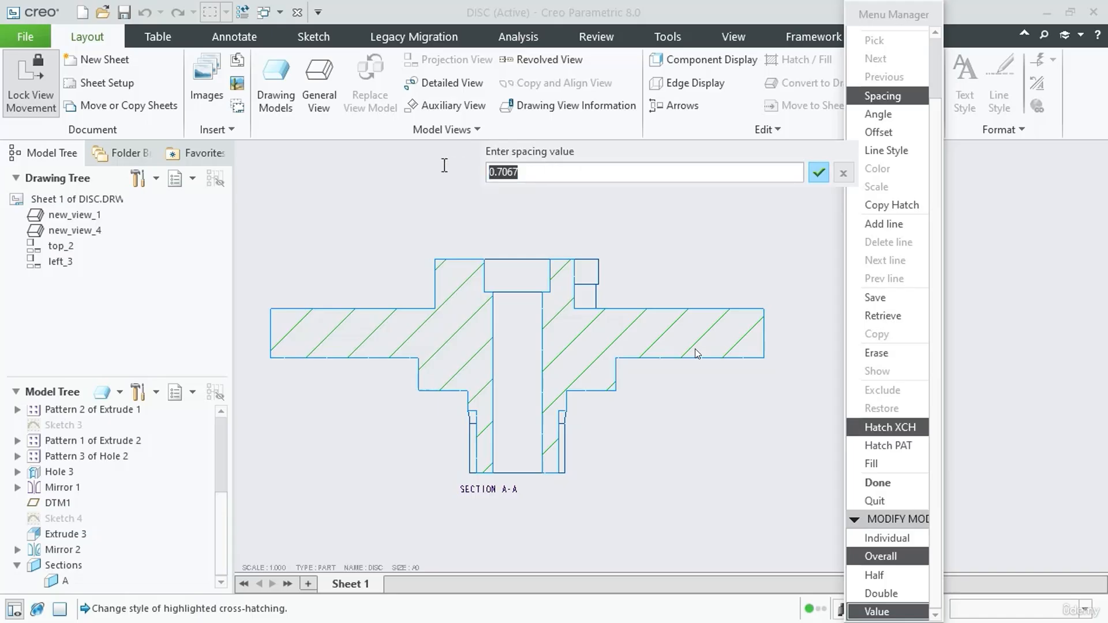
text(0.2)
key(Return)
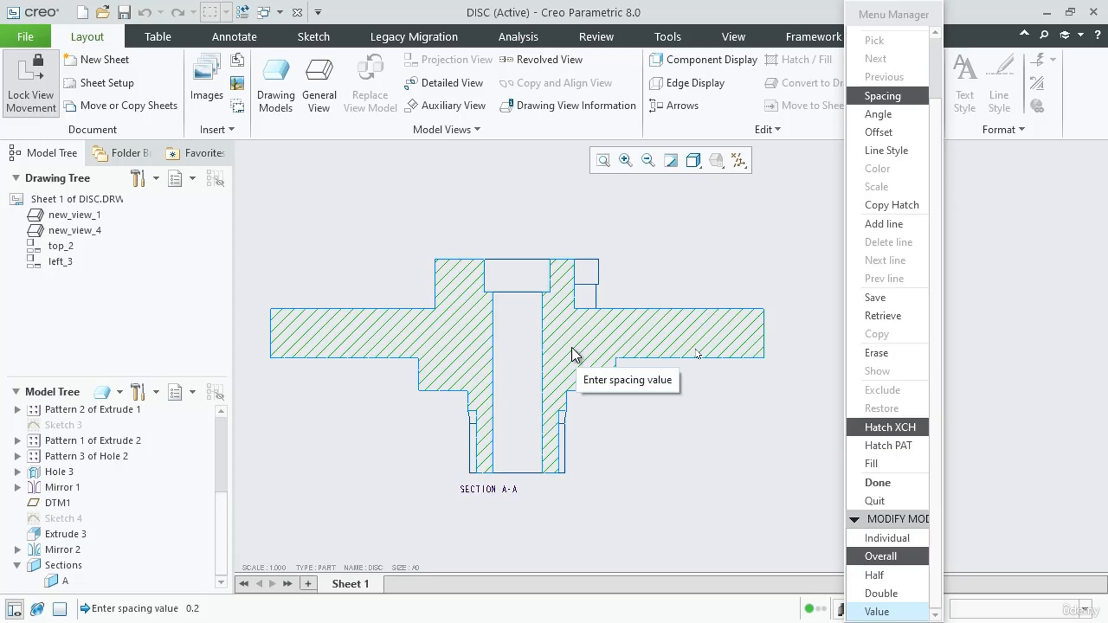
click(878, 483)
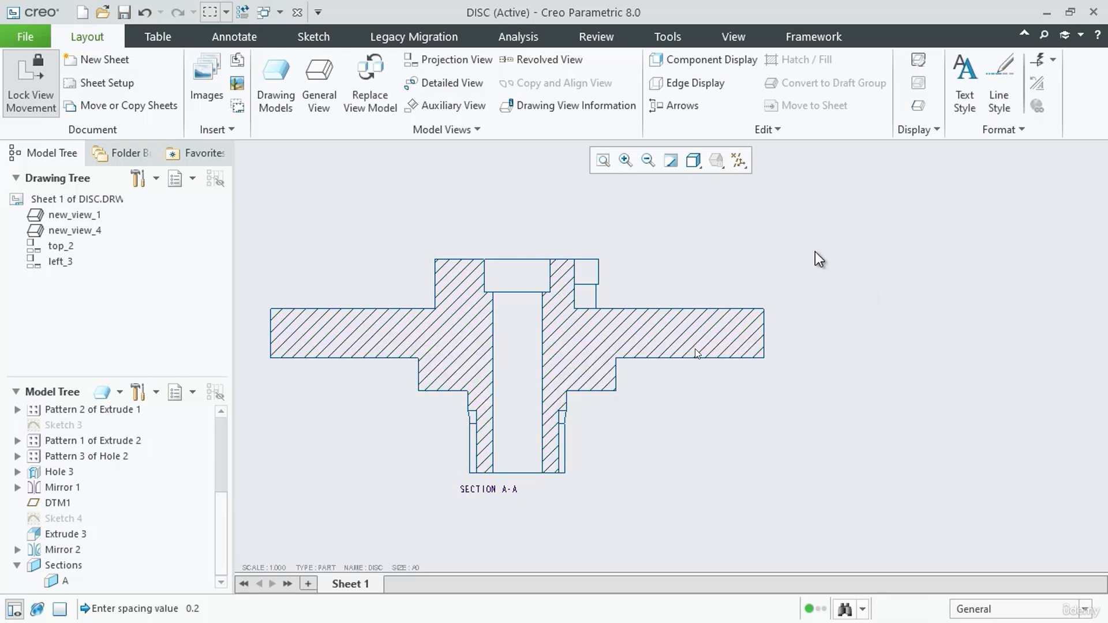
Examine the hatching of the section A-A view from close up and in relation to the sheet
scroll(814, 256, down, 2)
scroll(791, 279, up, 2)
scroll(841, 277, down, 2)
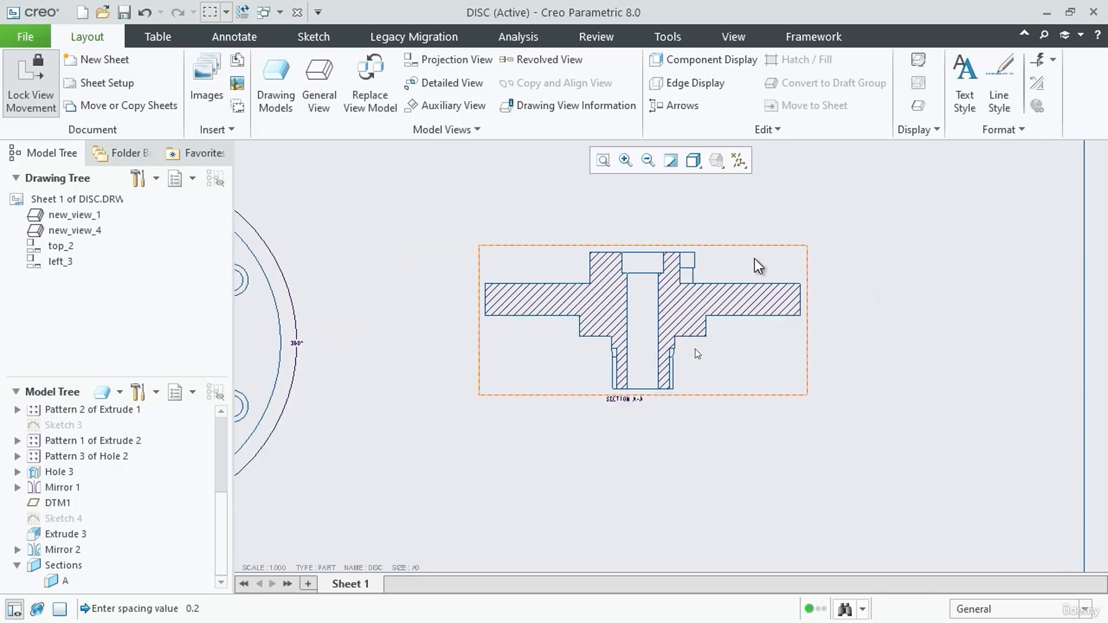
scroll(747, 260, up, 2)
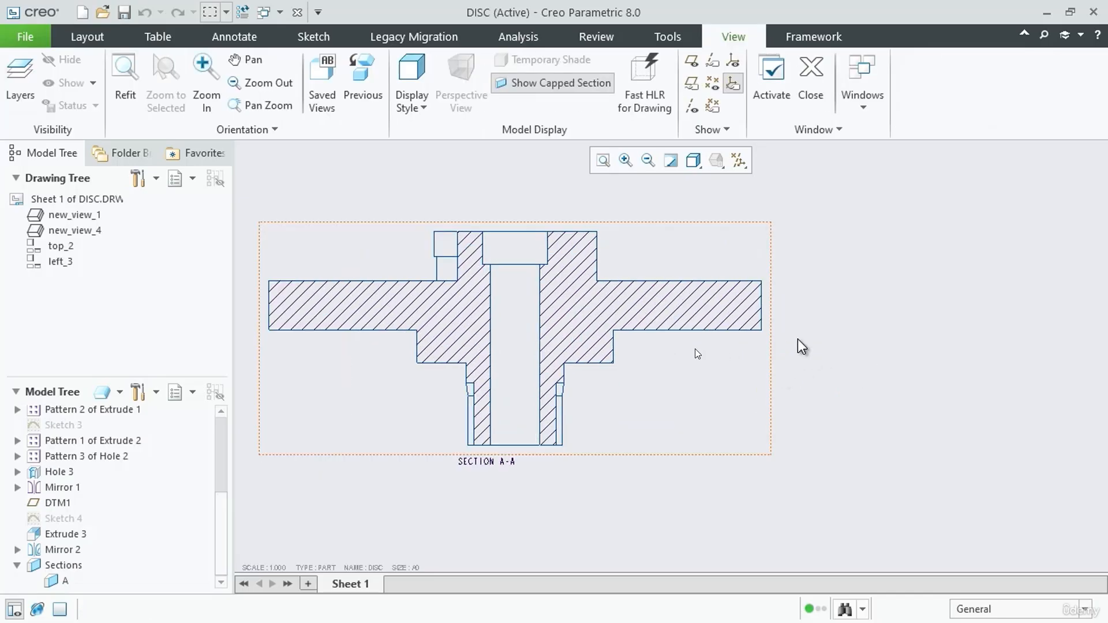
scroll(864, 329, down, 1)
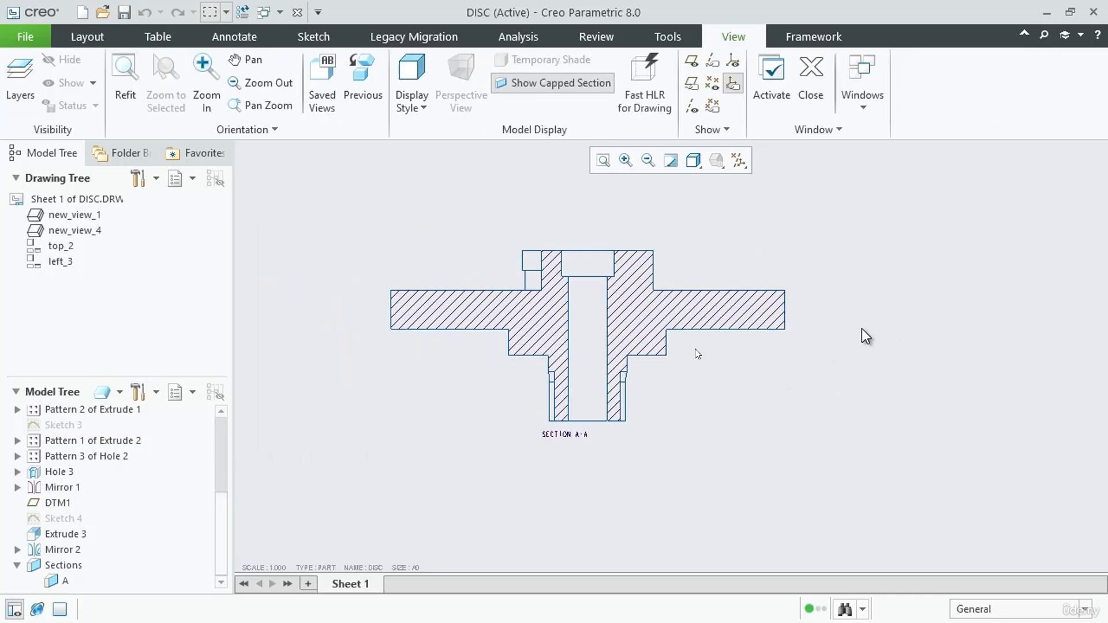
scroll(632, 340, up, 1)
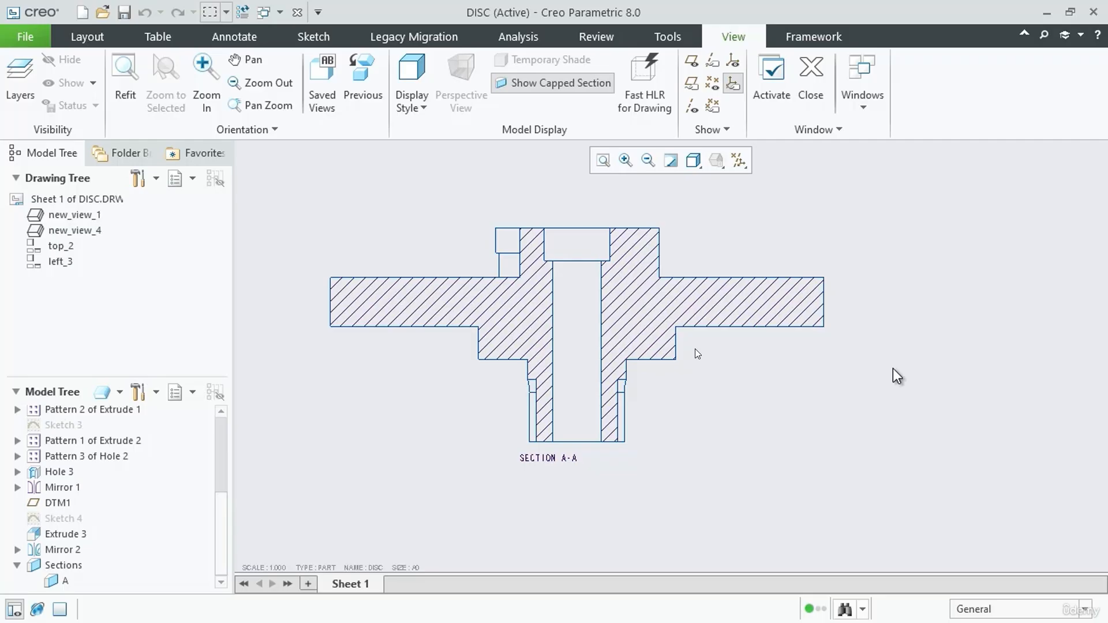
scroll(577, 329, up, 1)
scroll(859, 322, down, 1)
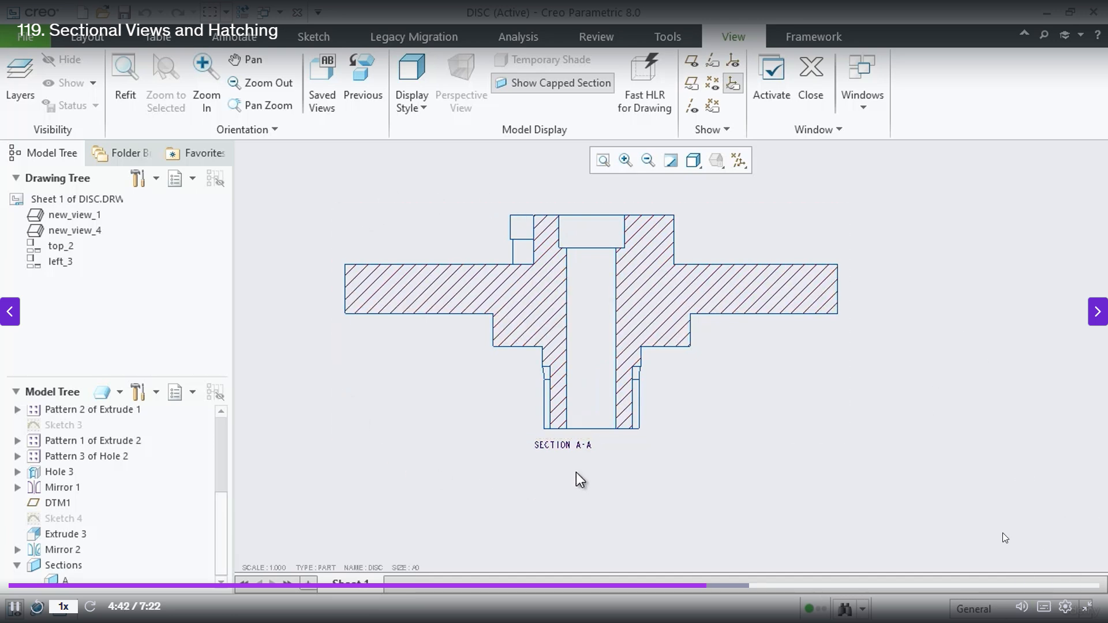
mouse_move(1035, 605)
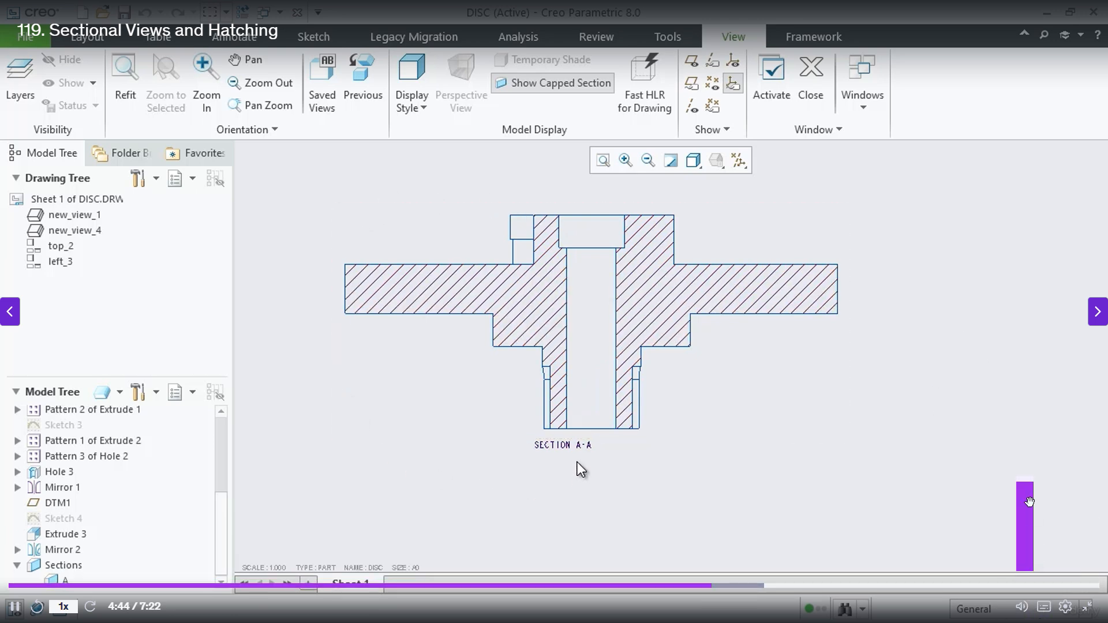
drag(1029, 502, 1031, 509)
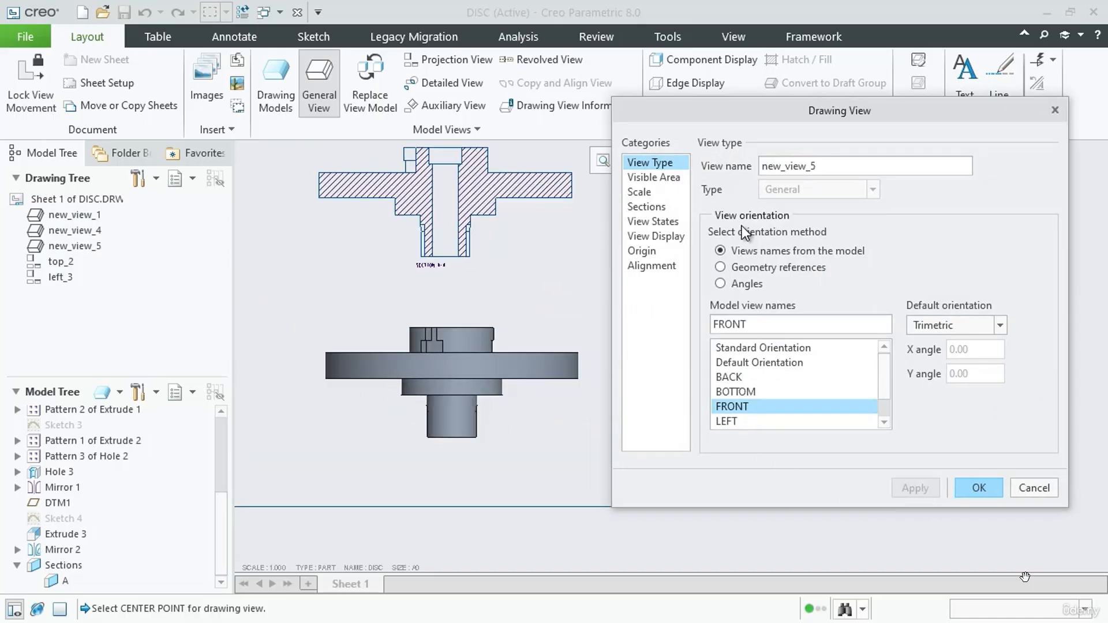
Set the display style of the new front view below section A-A to No Hidden and apply it
click(661, 224)
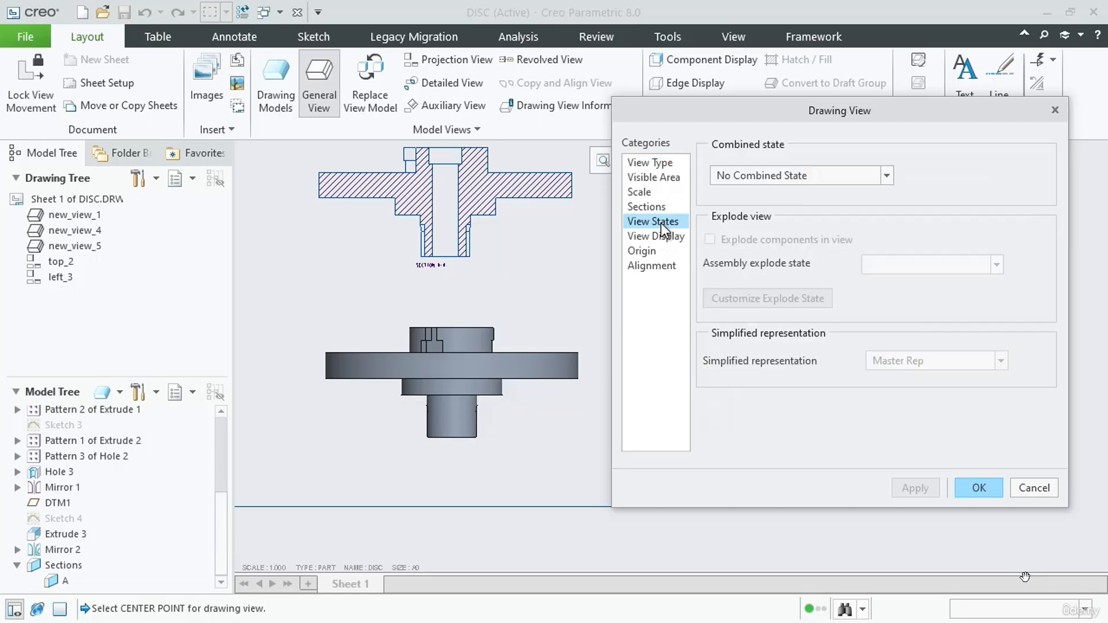
click(658, 236)
click(841, 182)
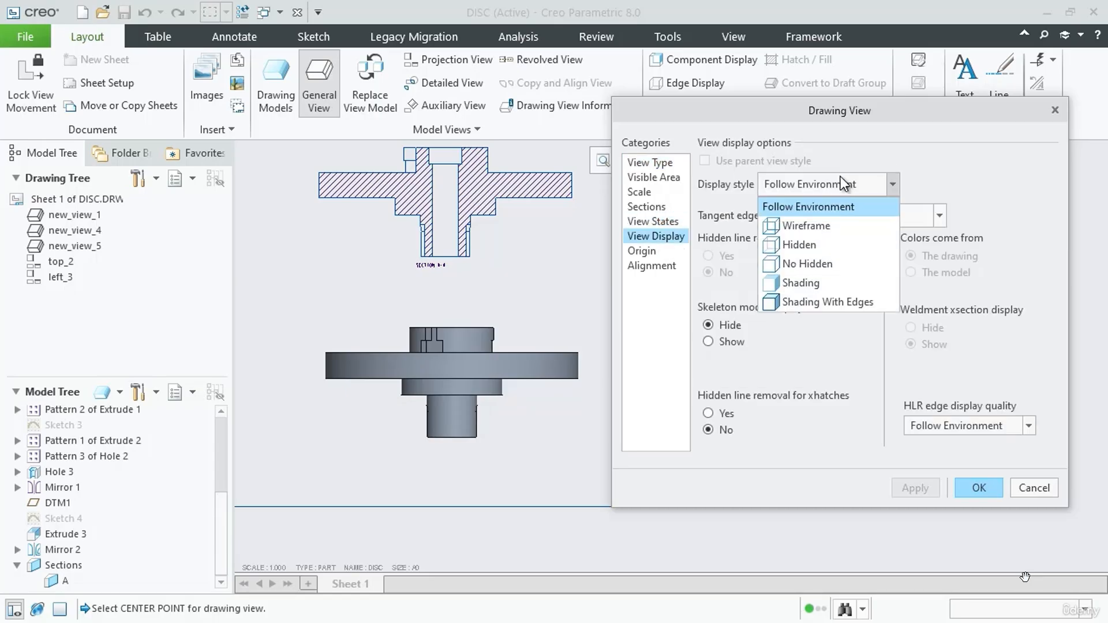
click(815, 262)
click(901, 490)
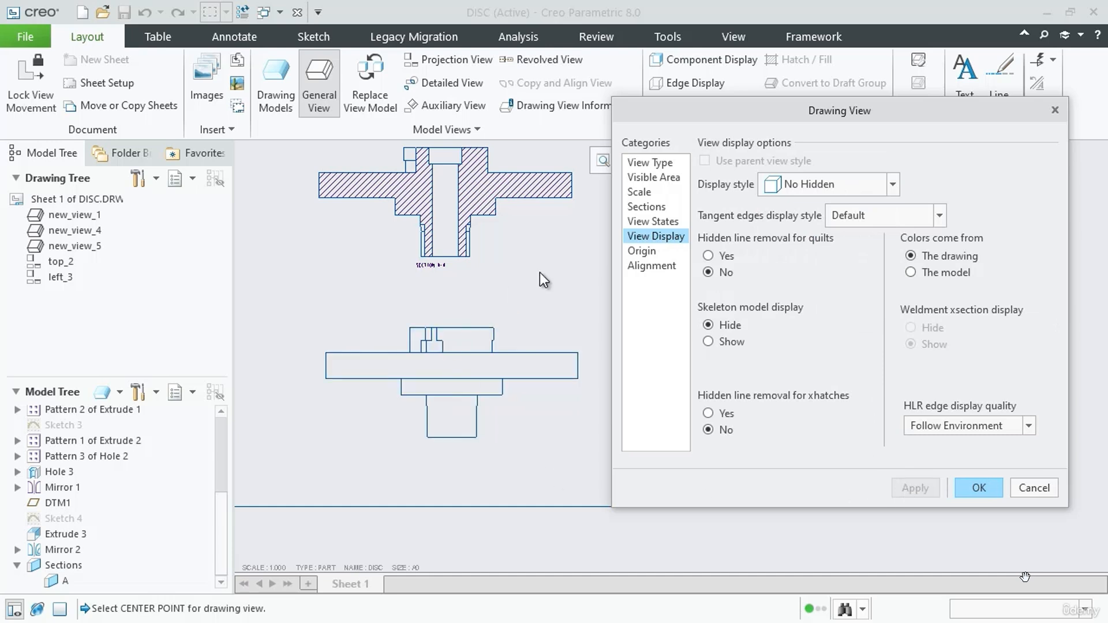
Turn on a 2D cross-section for the new front view, using section A
scroll(531, 276, up, 2)
scroll(579, 387, down, 2)
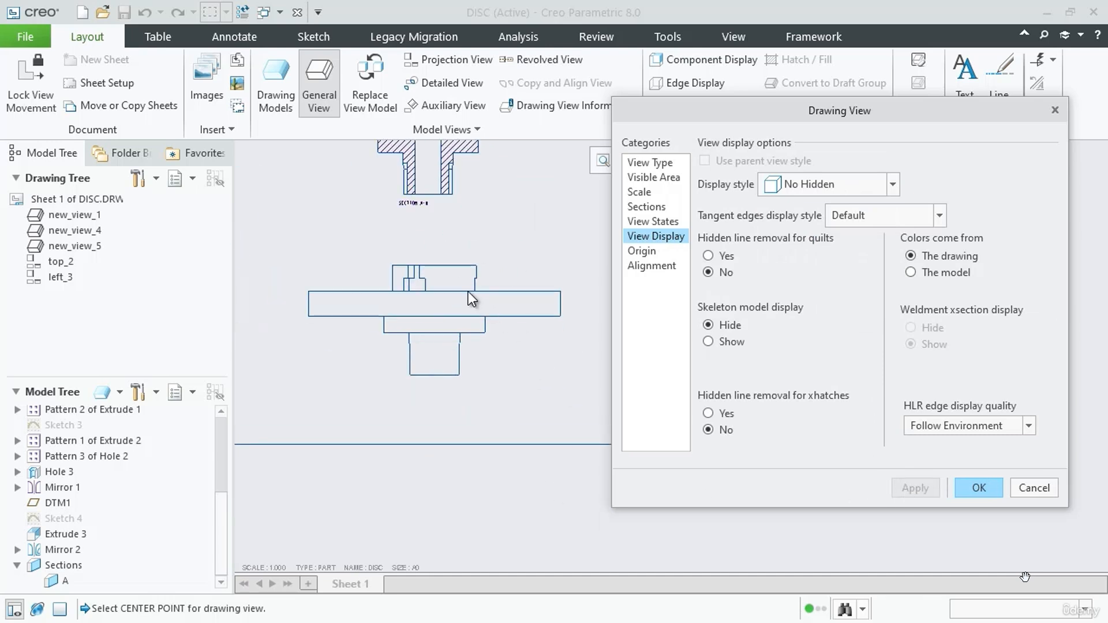
click(659, 206)
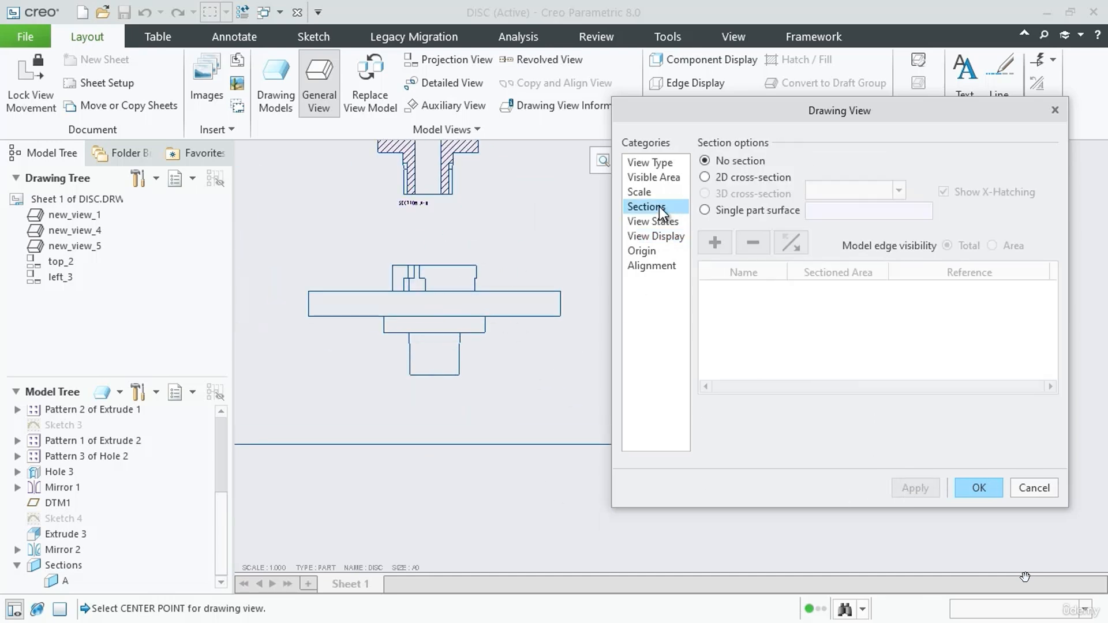
click(713, 178)
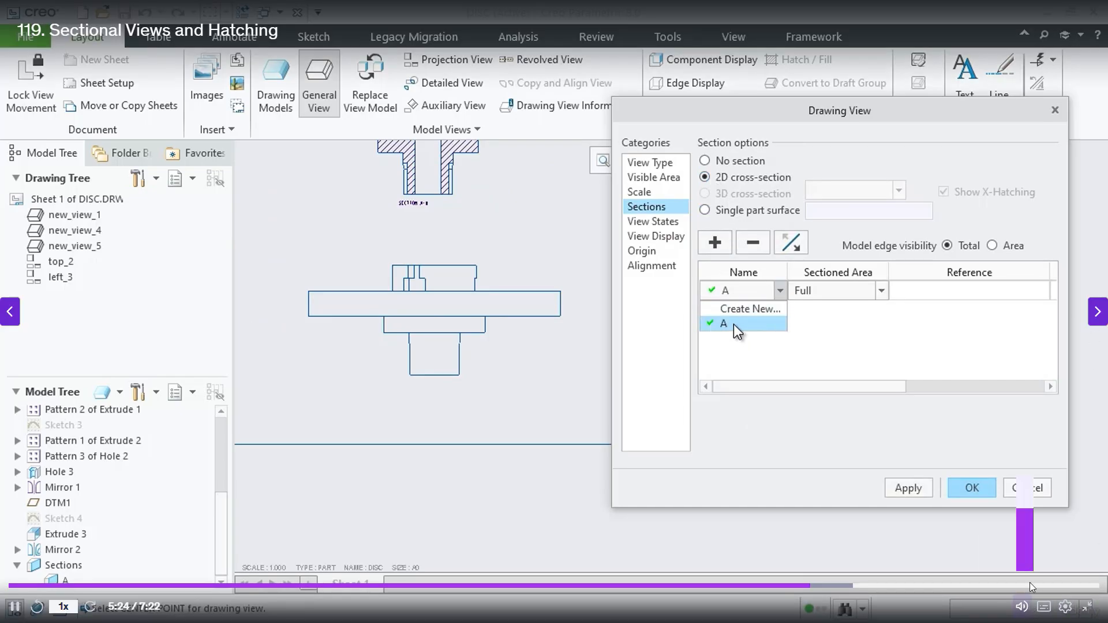
mouse_move(1034, 516)
mouse_down()
mouse_move(1033, 497)
mouse_move(1039, 526)
mouse_up()
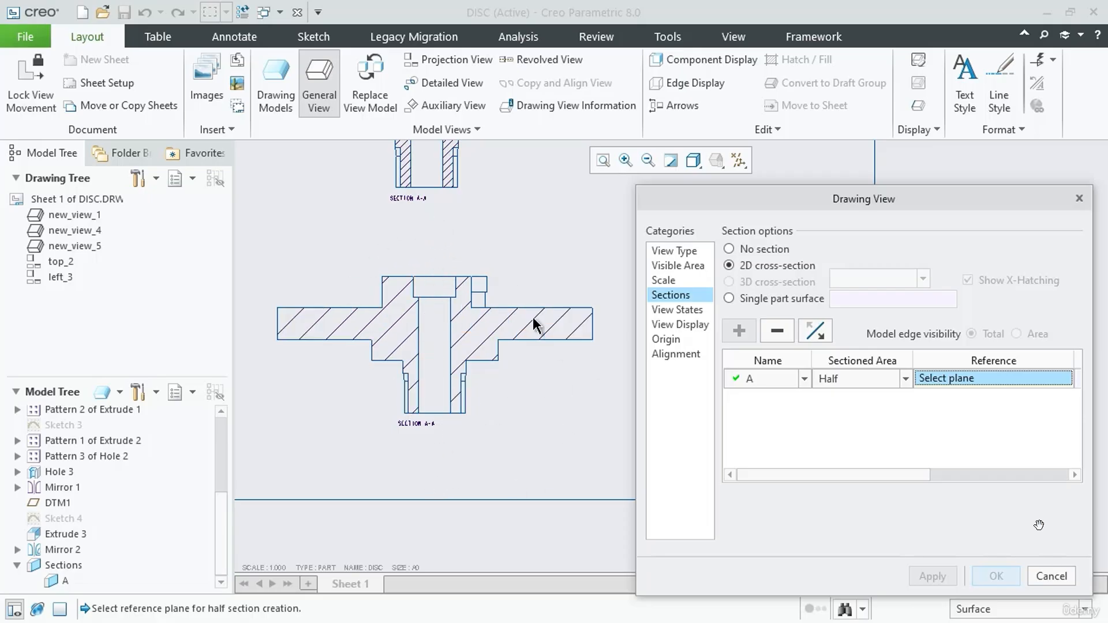
Show the datum planes and choose the RIGHT datum plane as the reference for the view's half section
click(738, 161)
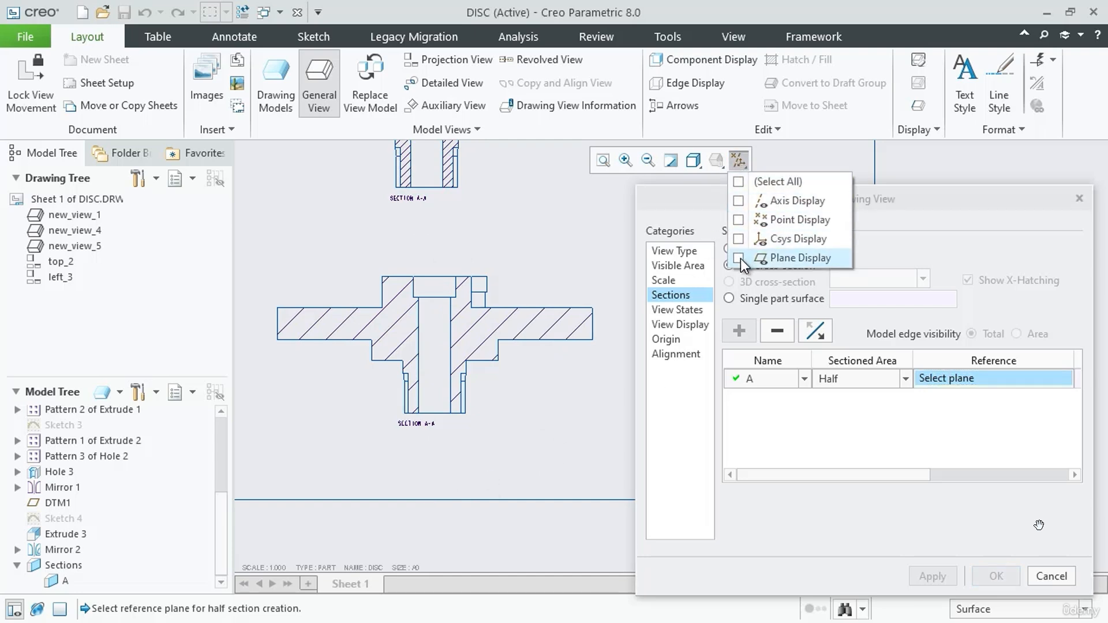
click(738, 258)
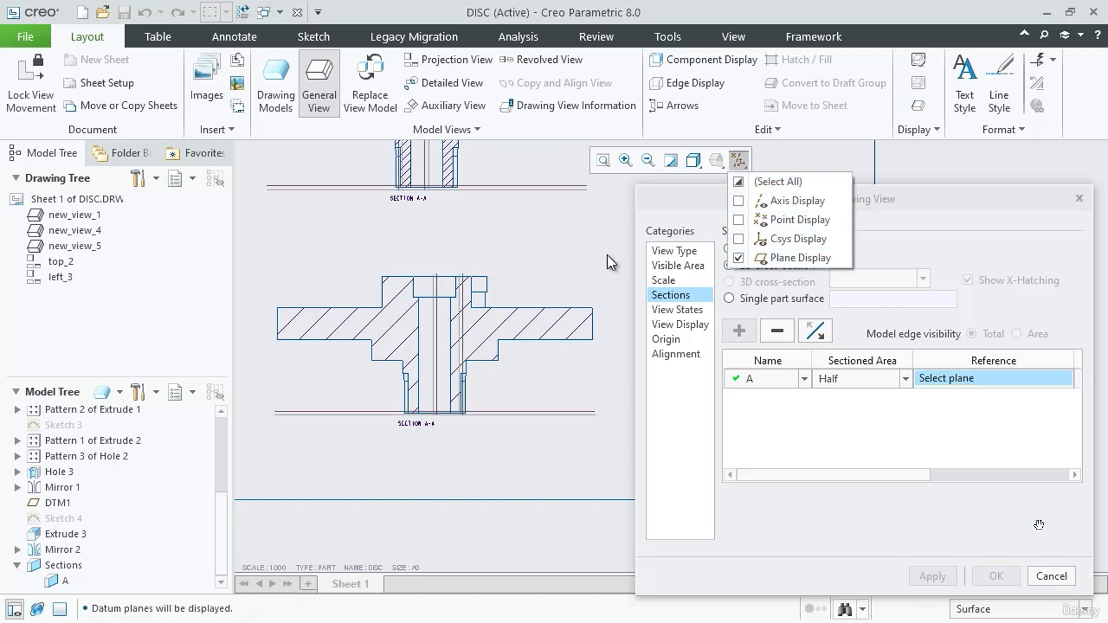
scroll(563, 242, up, 1)
scroll(562, 243, down, 2)
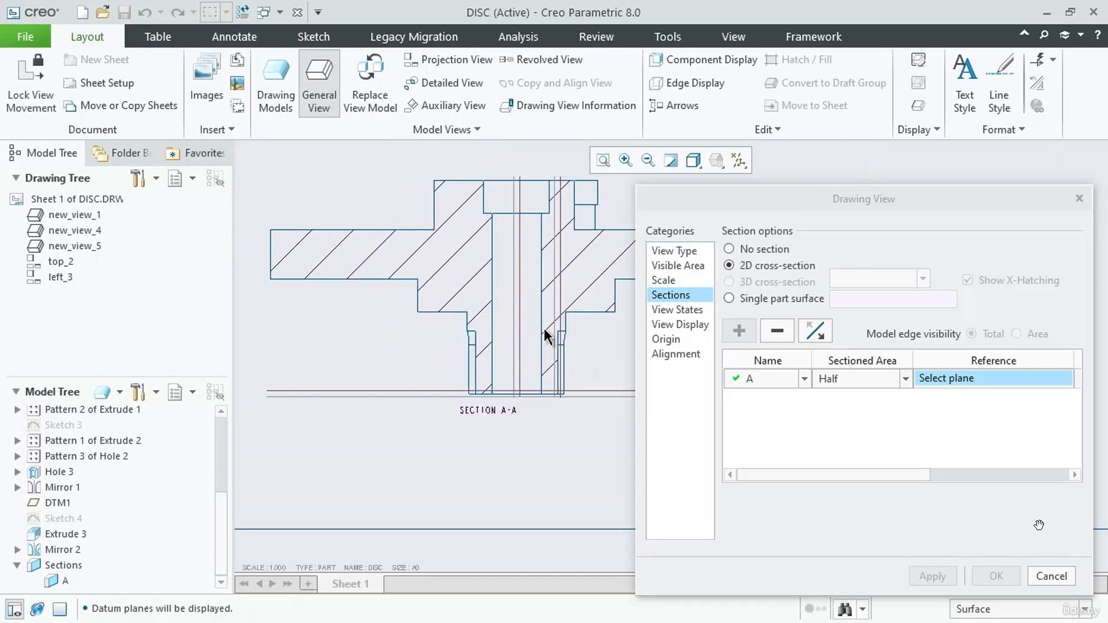
scroll(545, 442, down, 3)
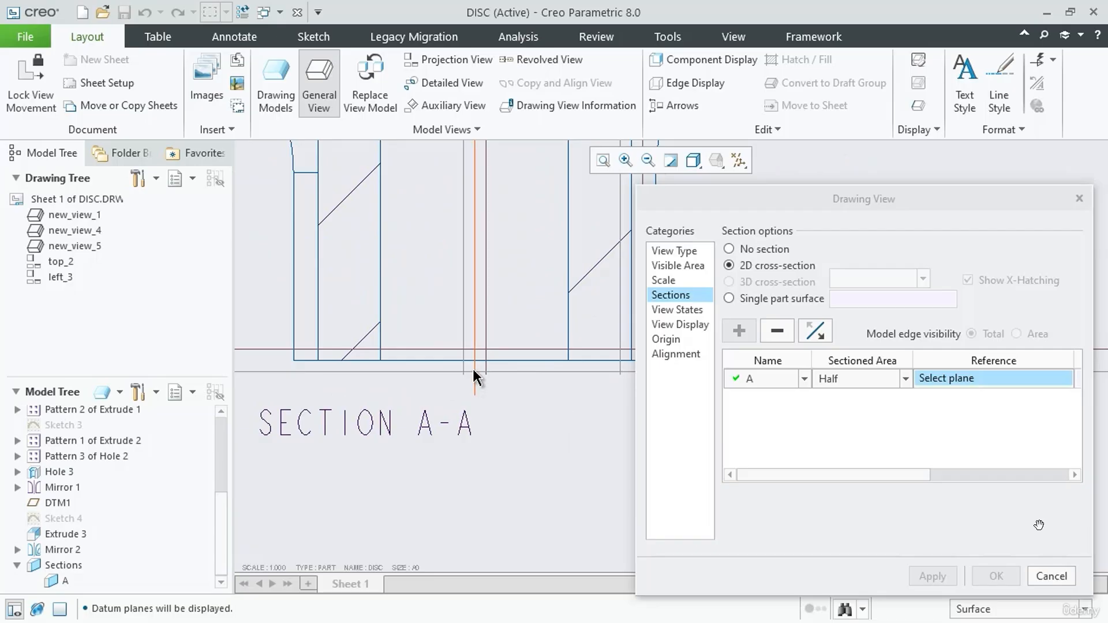
click(472, 367)
scroll(487, 425, up, 5)
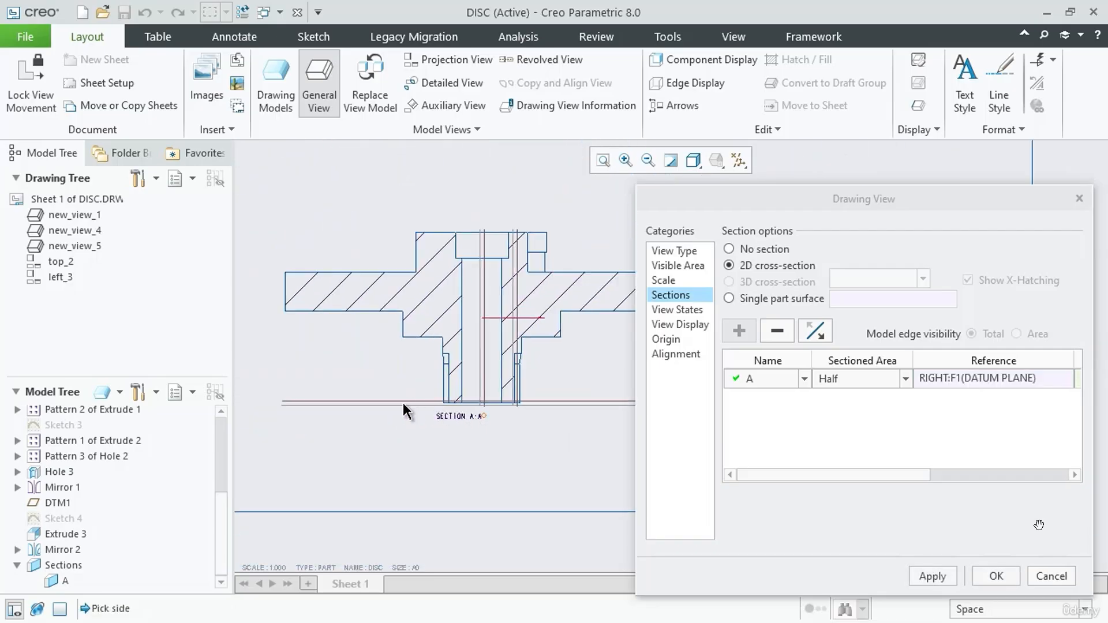
Pick the right-hand side of the lower front view as the half section's boundary side, apply it and finish the view settings
scroll(368, 395, up, 1)
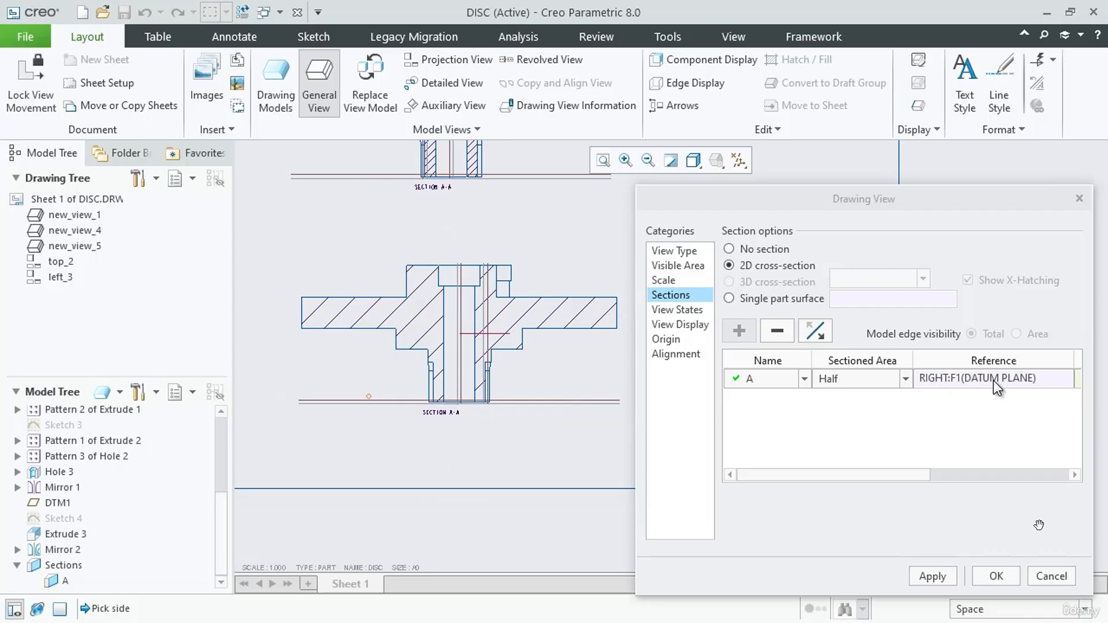
drag(894, 473, 1010, 472)
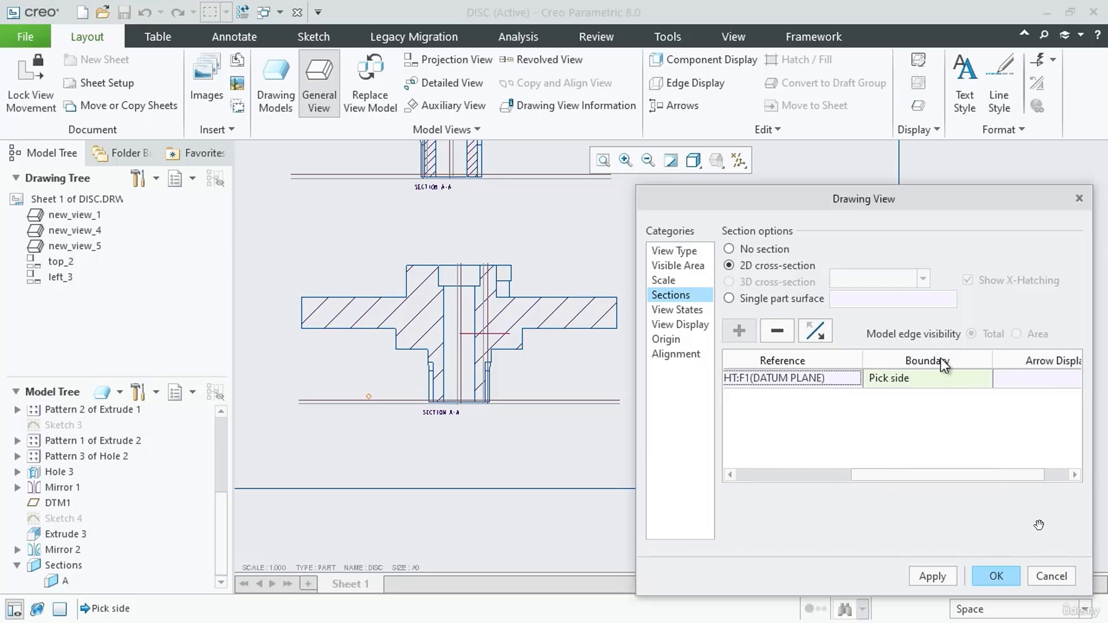
click(892, 379)
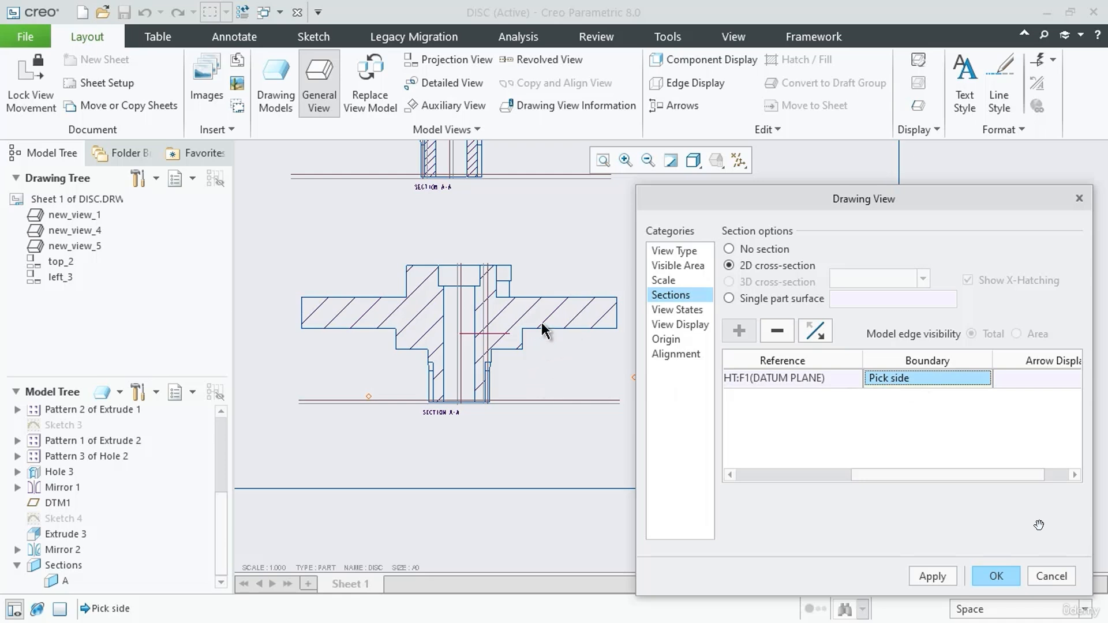
scroll(527, 404, up, 2)
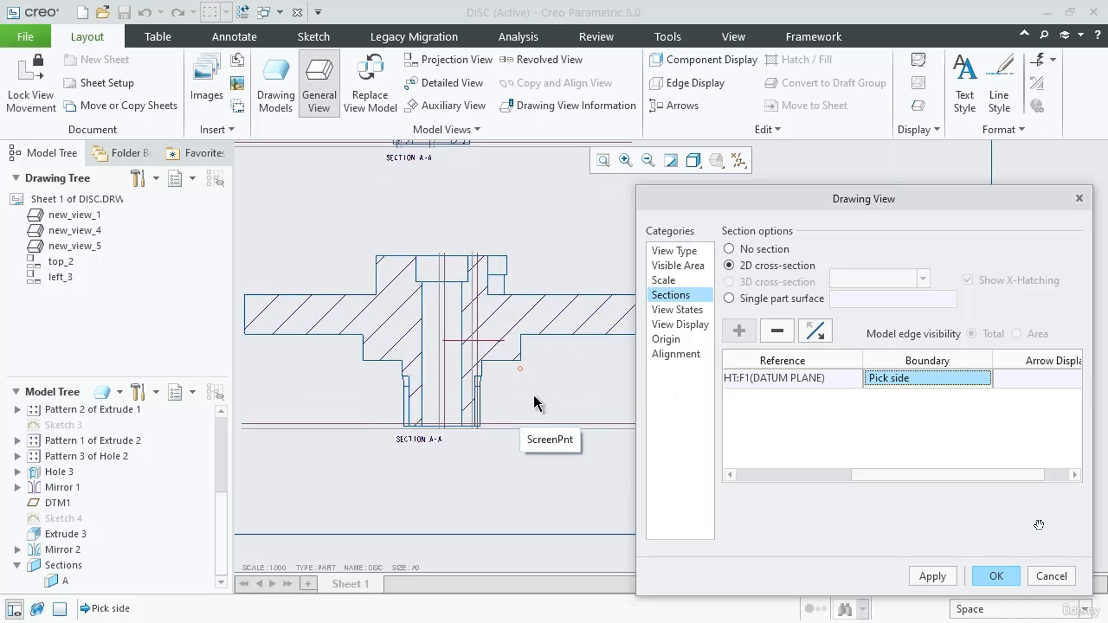
click(559, 384)
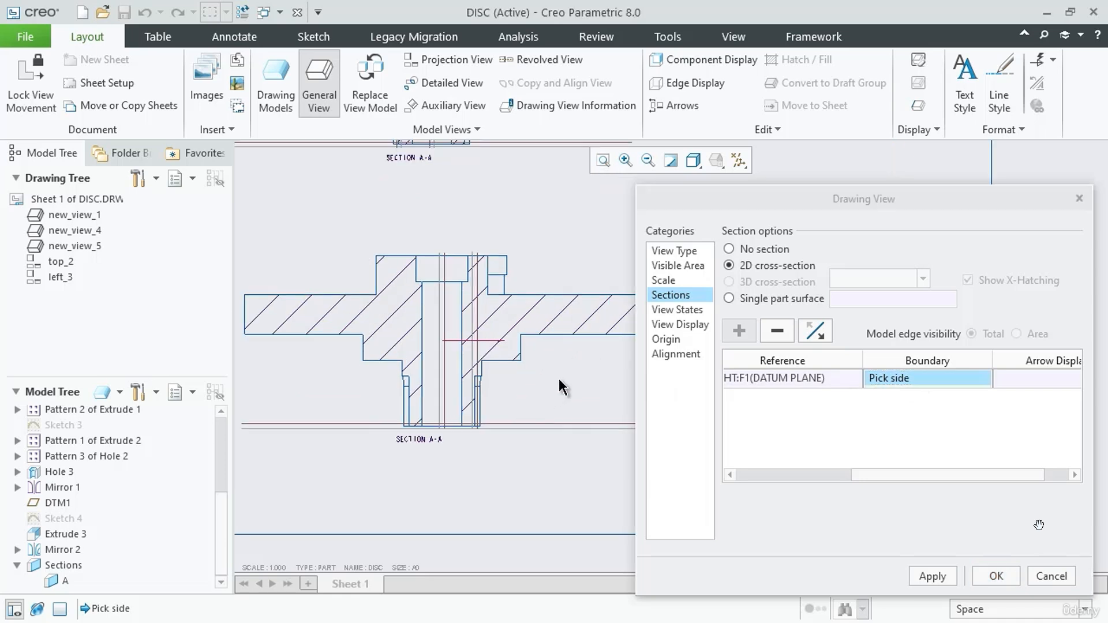
click(934, 578)
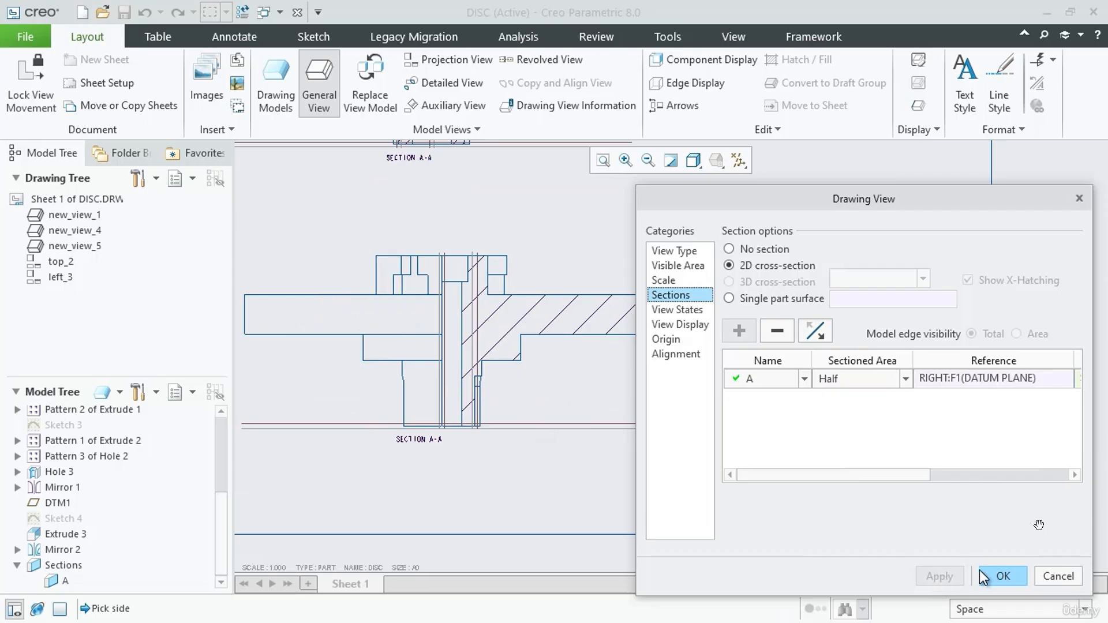
click(1009, 575)
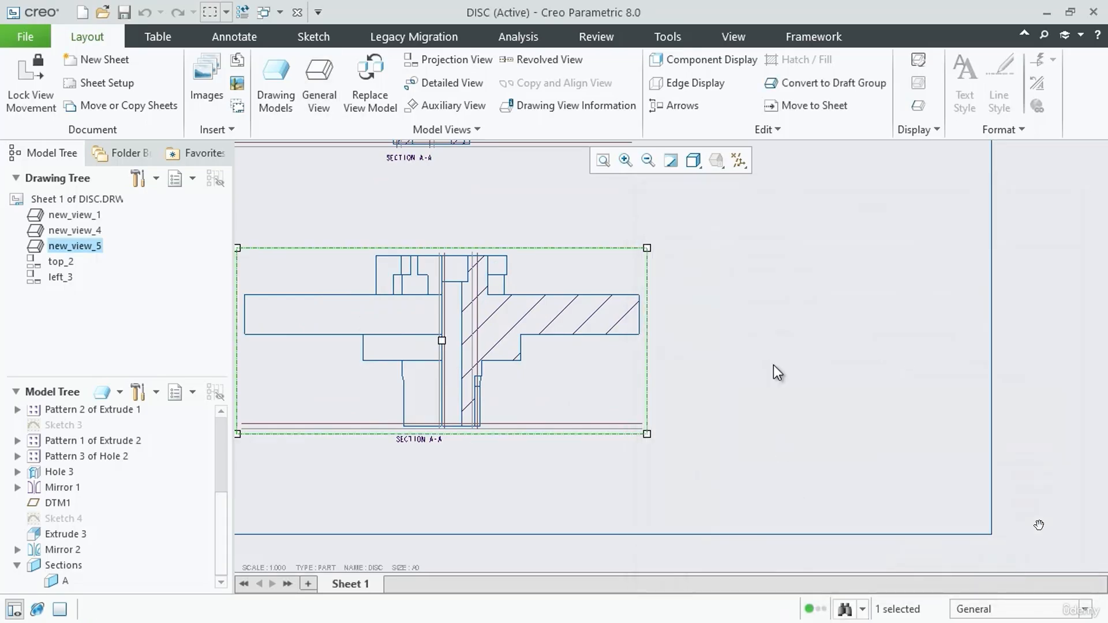
Turn off the display of all datum features: axes, points, coordinate systems and planes
click(773, 366)
click(739, 161)
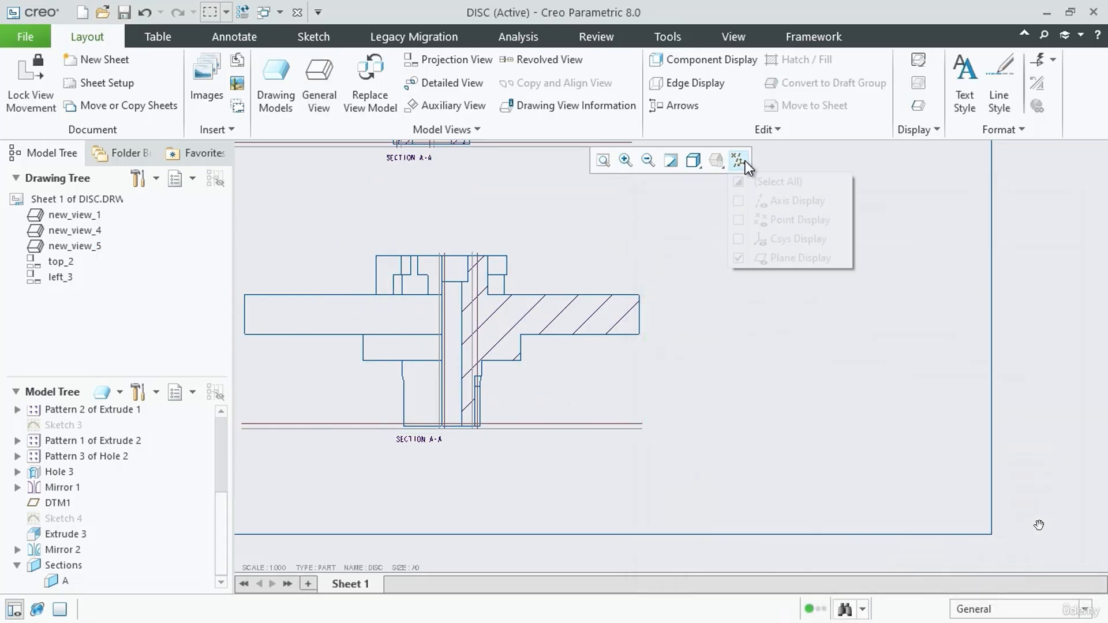
click(740, 182)
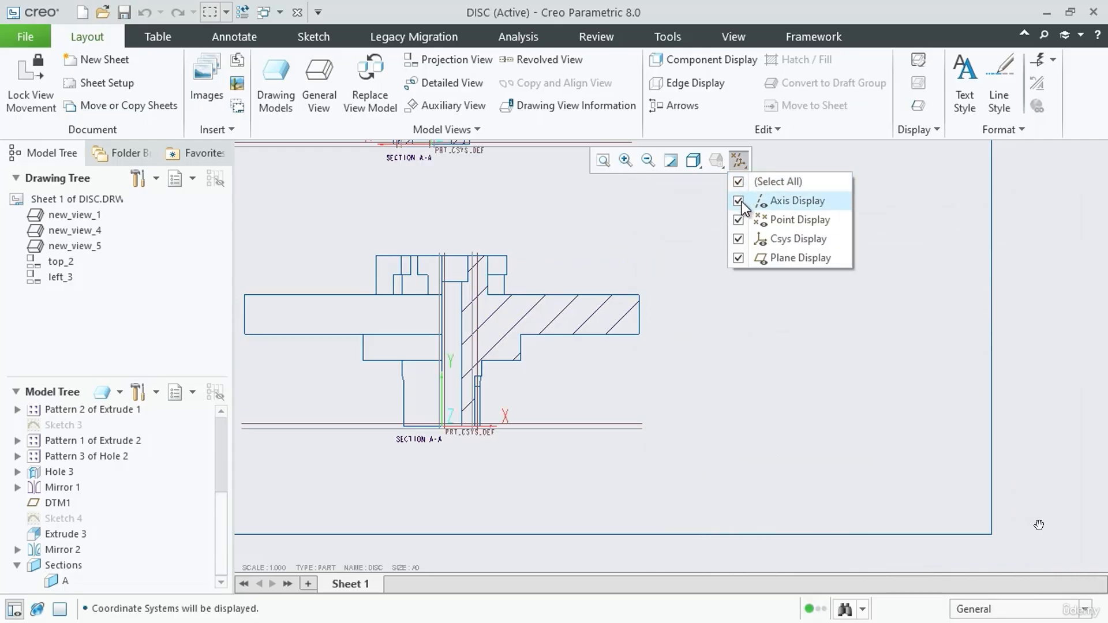
click(740, 181)
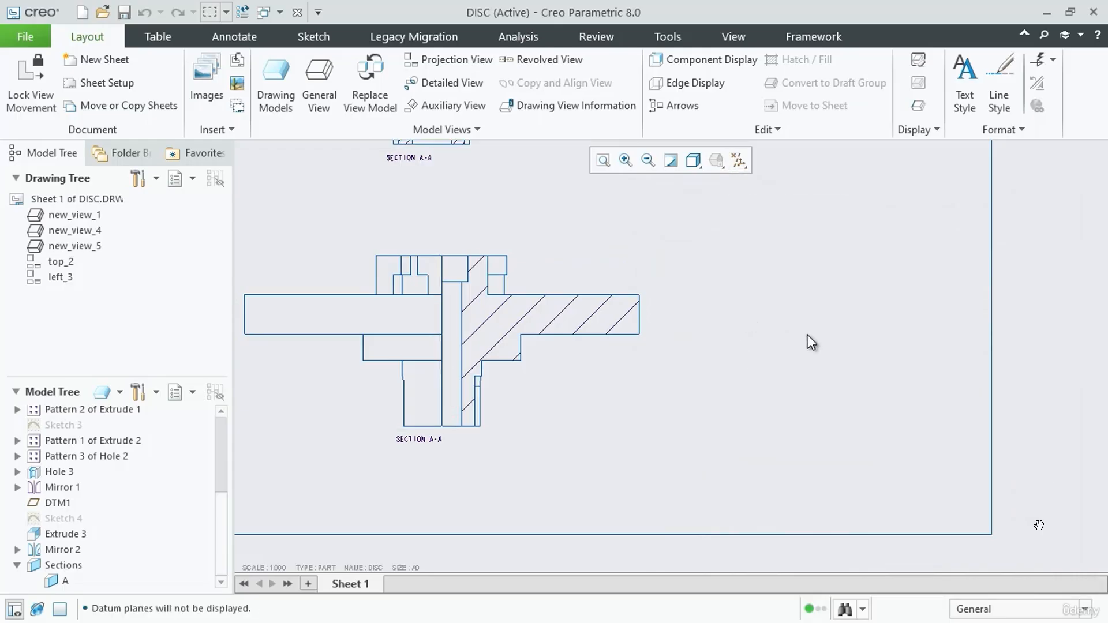
Edit the hatching of the upper full section A-A view and set its overall angle to 45 degrees
scroll(807, 336, down, 1)
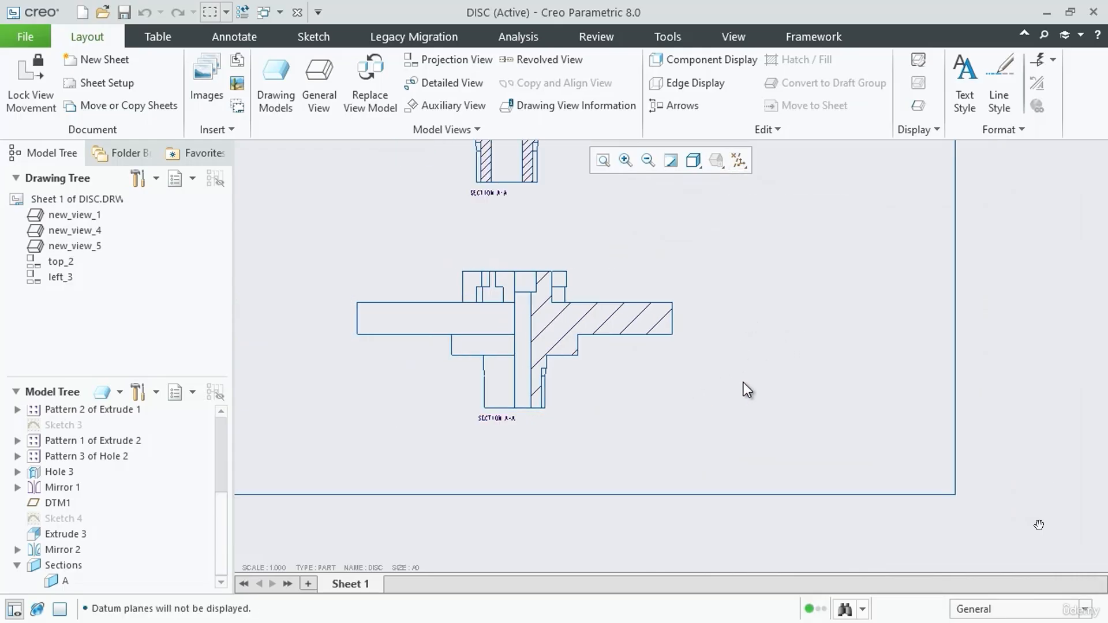
scroll(737, 383, down, 1)
scroll(757, 272, down, 1)
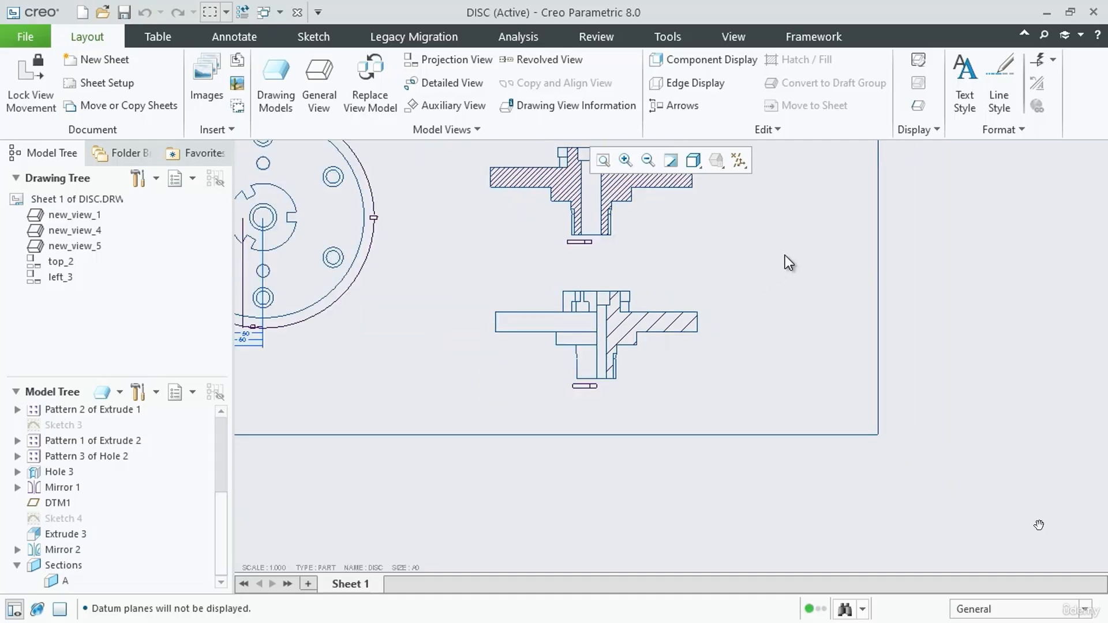
scroll(787, 255, up, 1)
scroll(785, 257, up, 1)
middle_drag(785, 257, 922, 437)
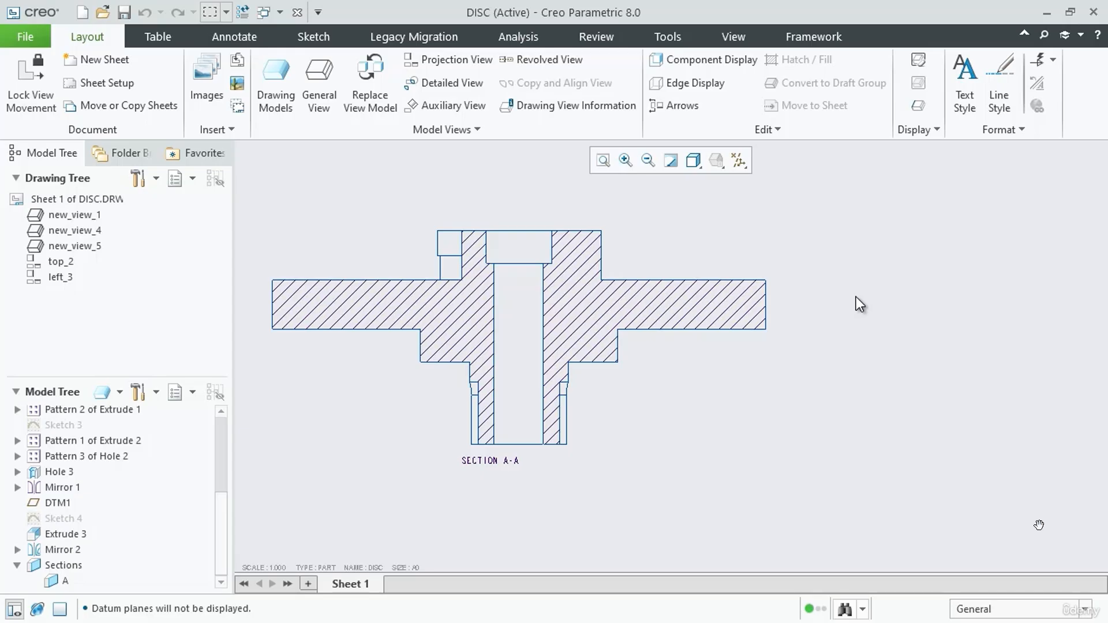
double_click(635, 300)
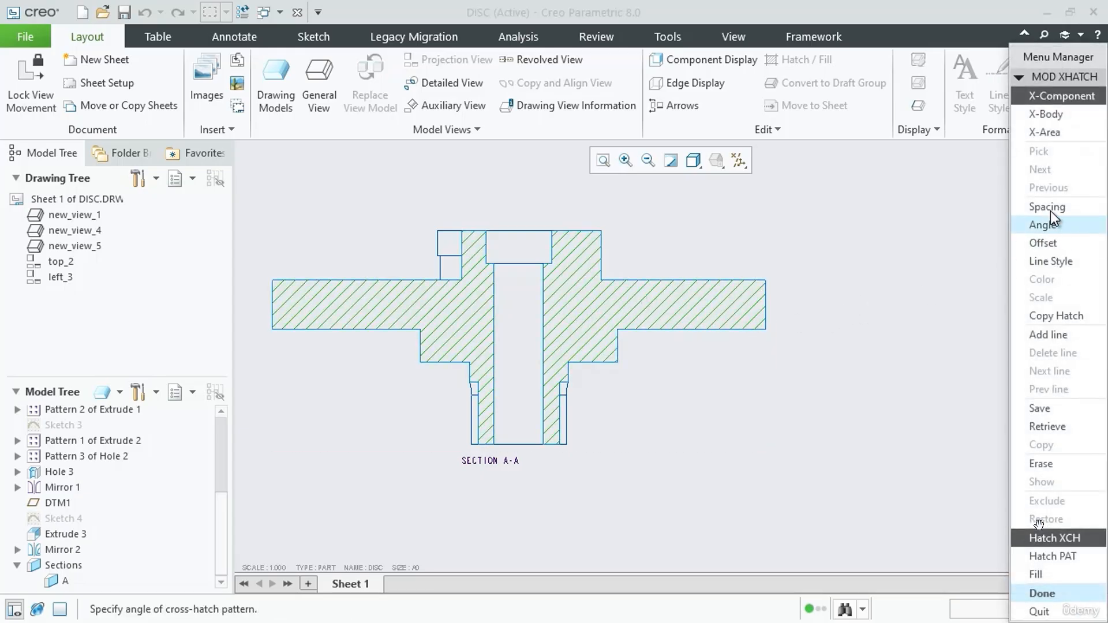
click(1044, 225)
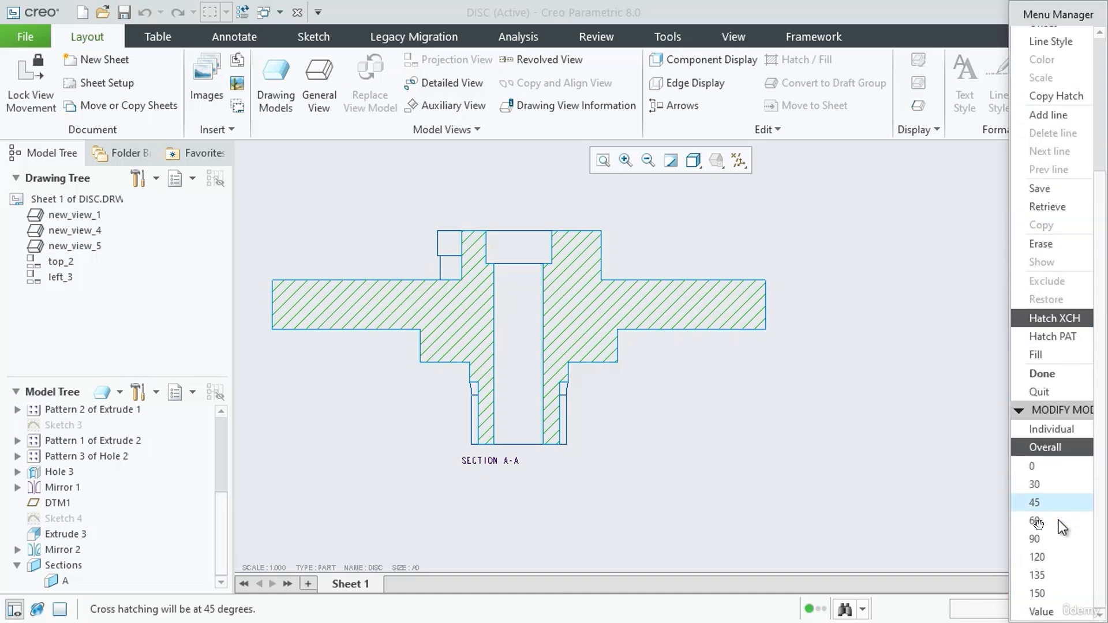
click(1044, 505)
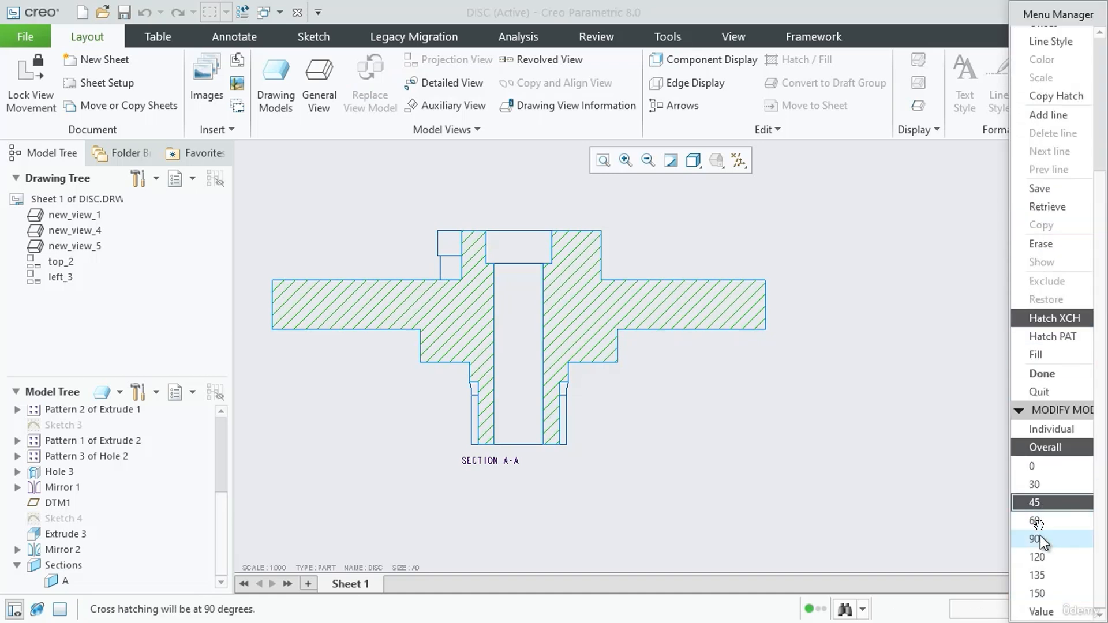
Try overall hatch angles of 90, 60, 120 and 135 degrees on the full section A-A view
click(1039, 538)
click(1038, 522)
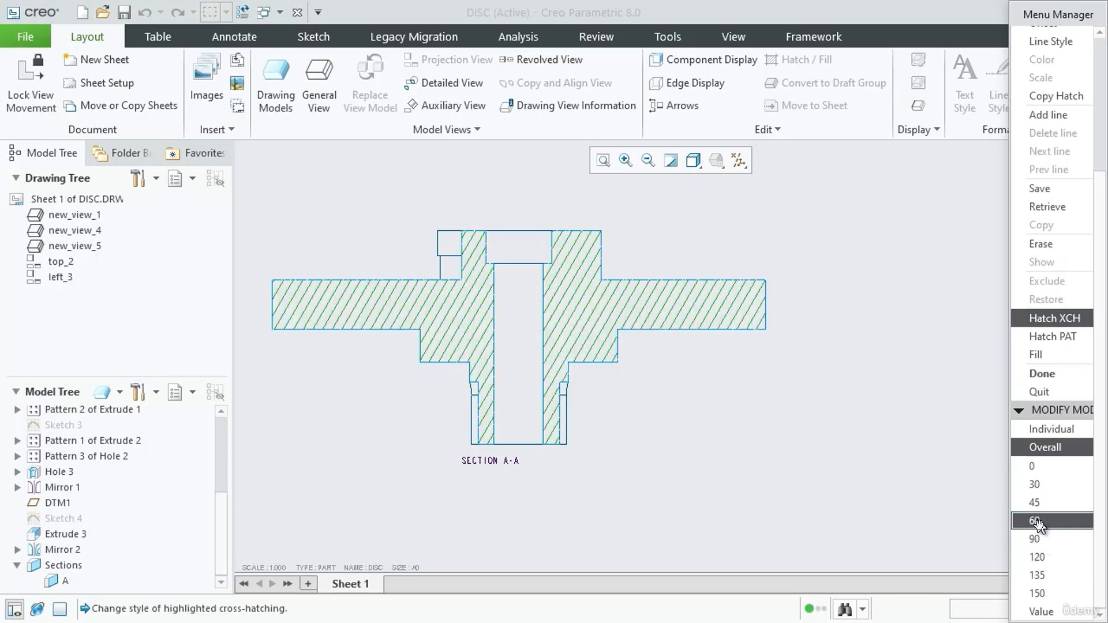
click(1040, 556)
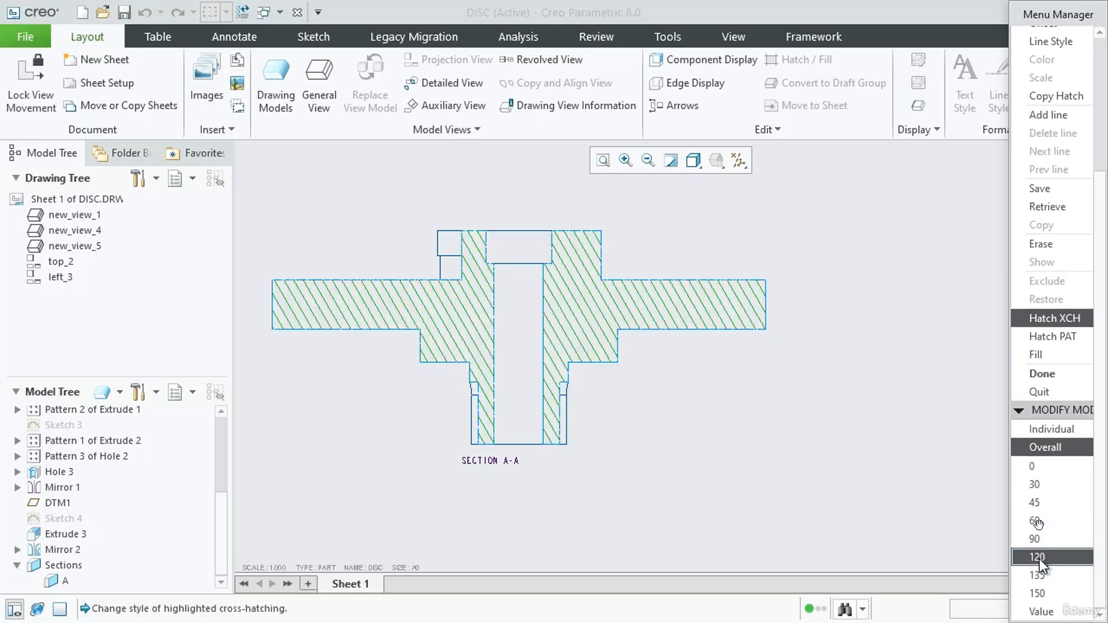
click(1040, 576)
Return the full section's overall hatch angle to 45 degrees and finish the hatching edit
click(1045, 502)
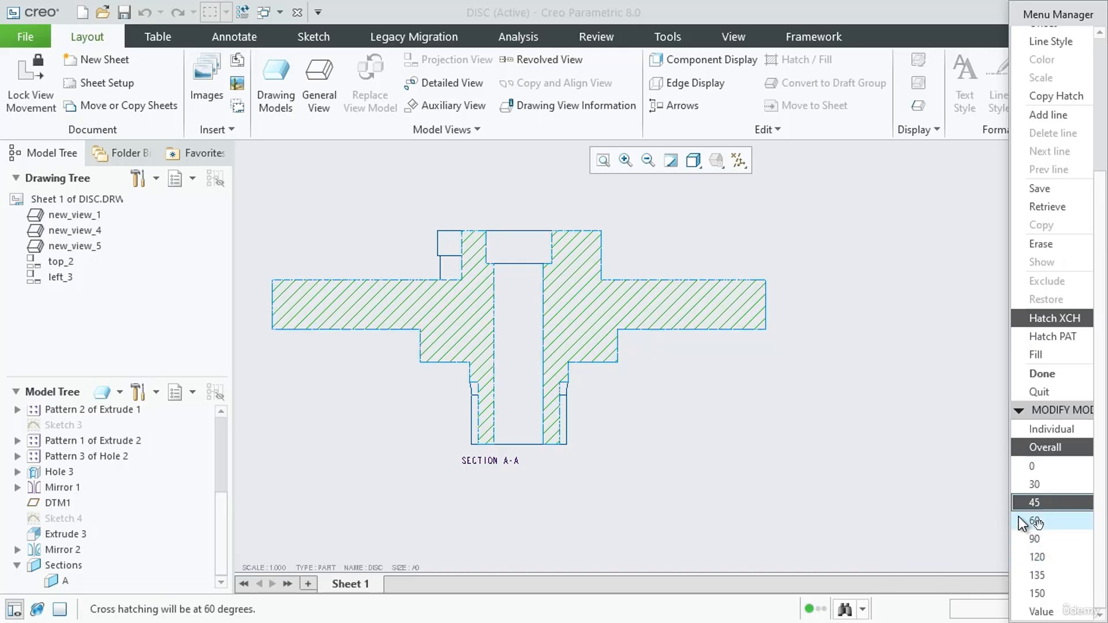
click(1033, 521)
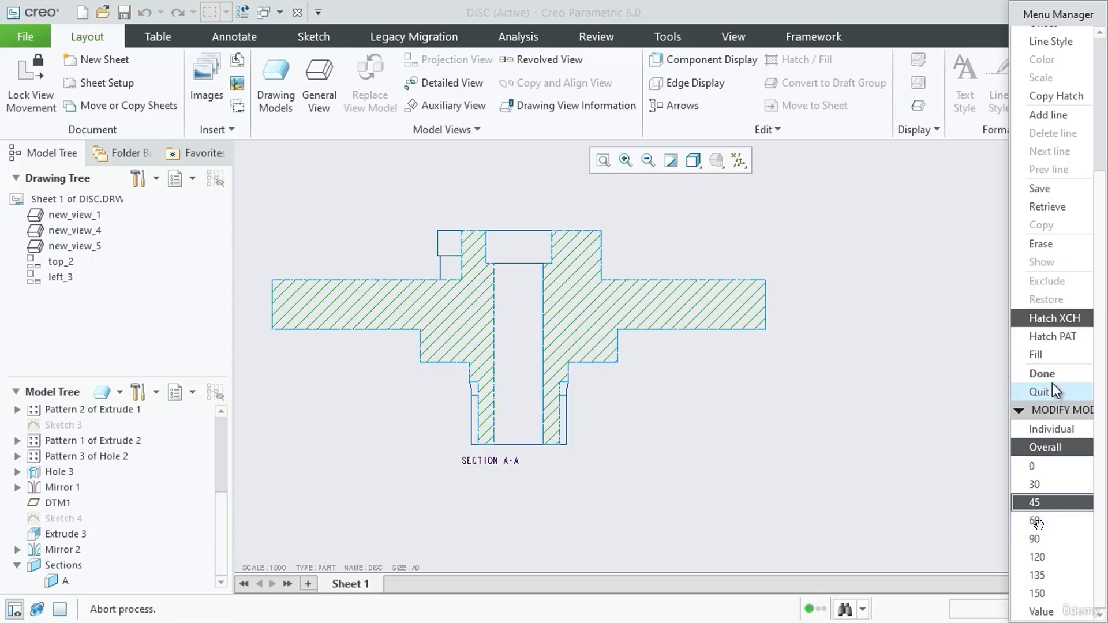
click(1047, 375)
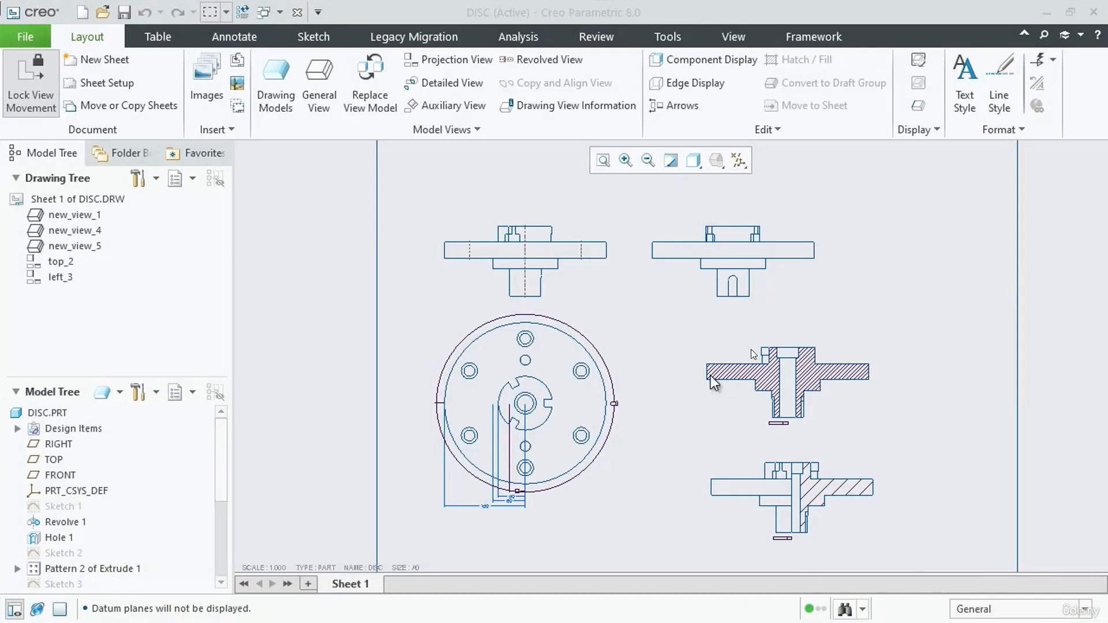
scroll(515, 371, up, 1)
click(610, 308)
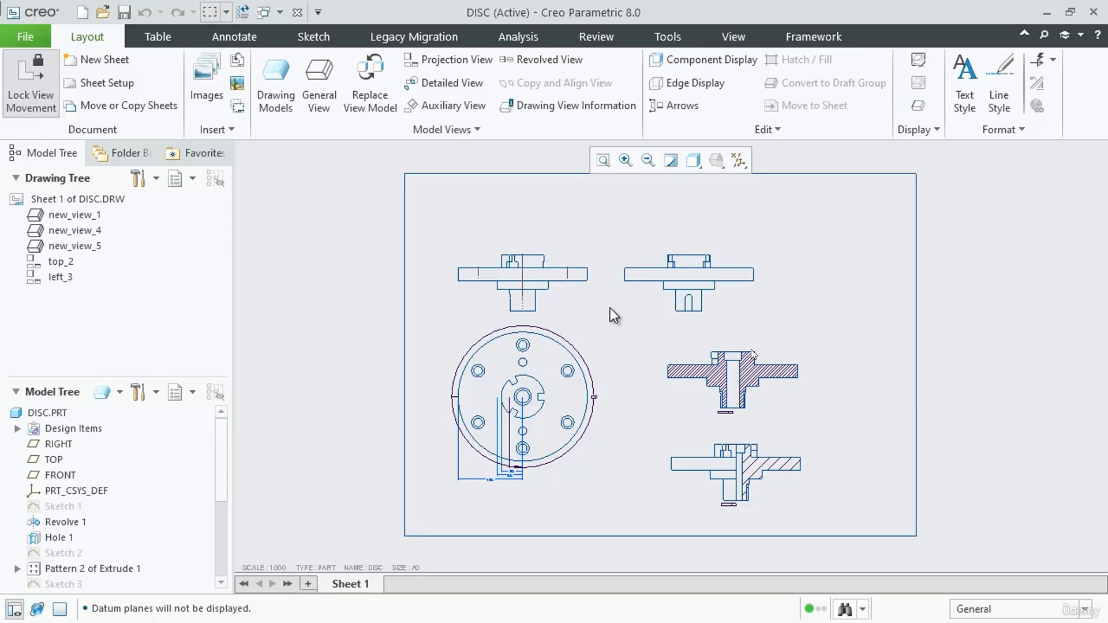
scroll(597, 314, up, 2)
scroll(750, 349, down, 2)
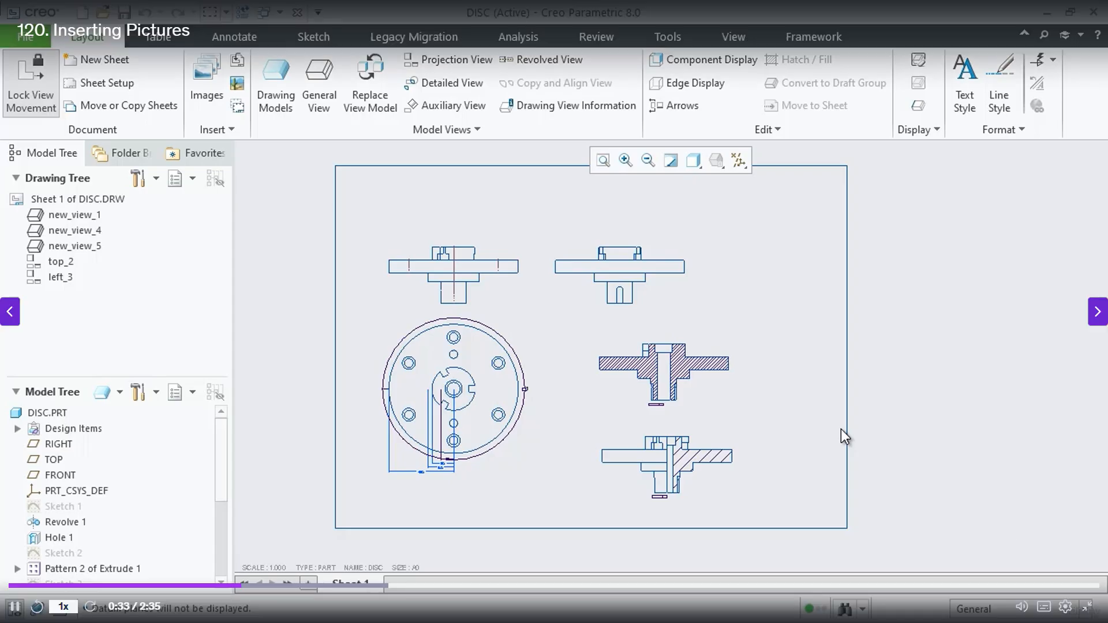
mouse_move(1022, 607)
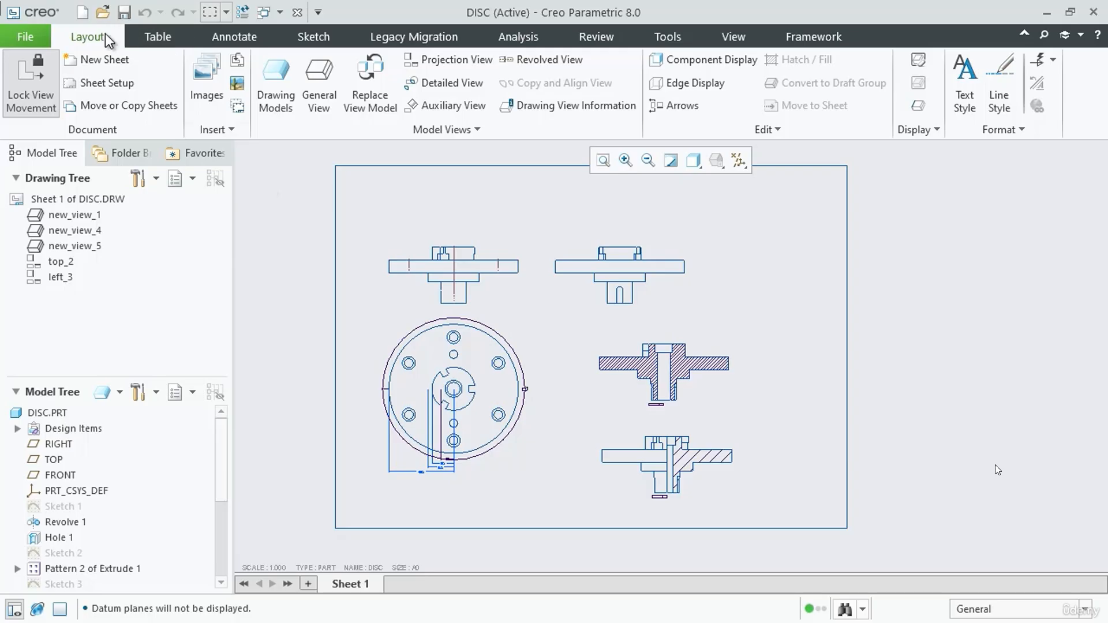
Import the picture drawing.jpg from the Assembly-Demo folder under My Documents > Project into the drawing
click(208, 81)
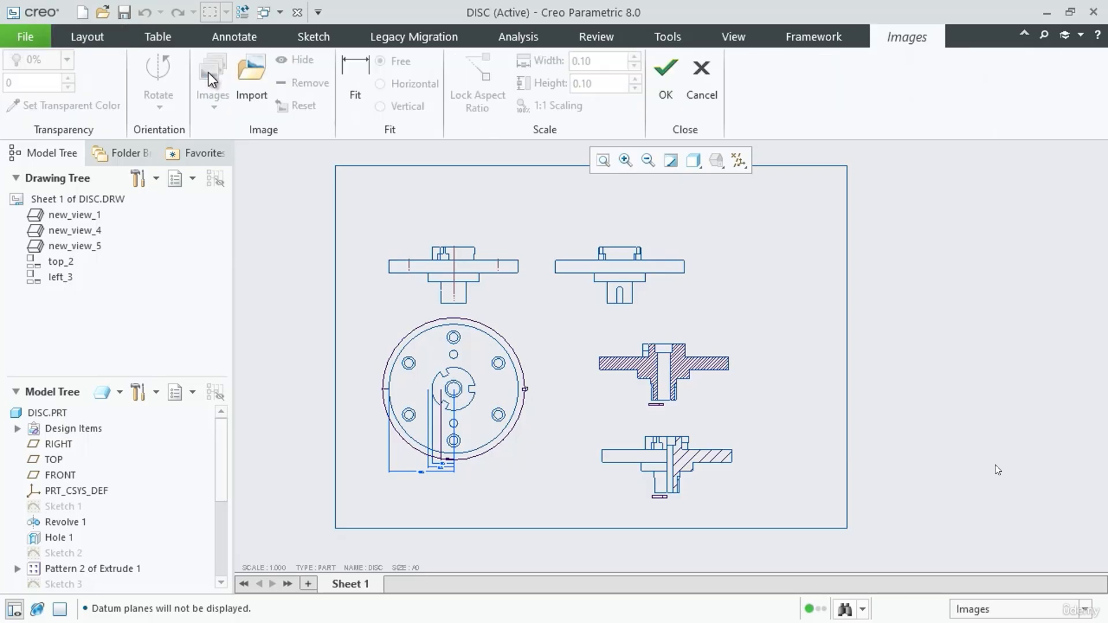
click(249, 76)
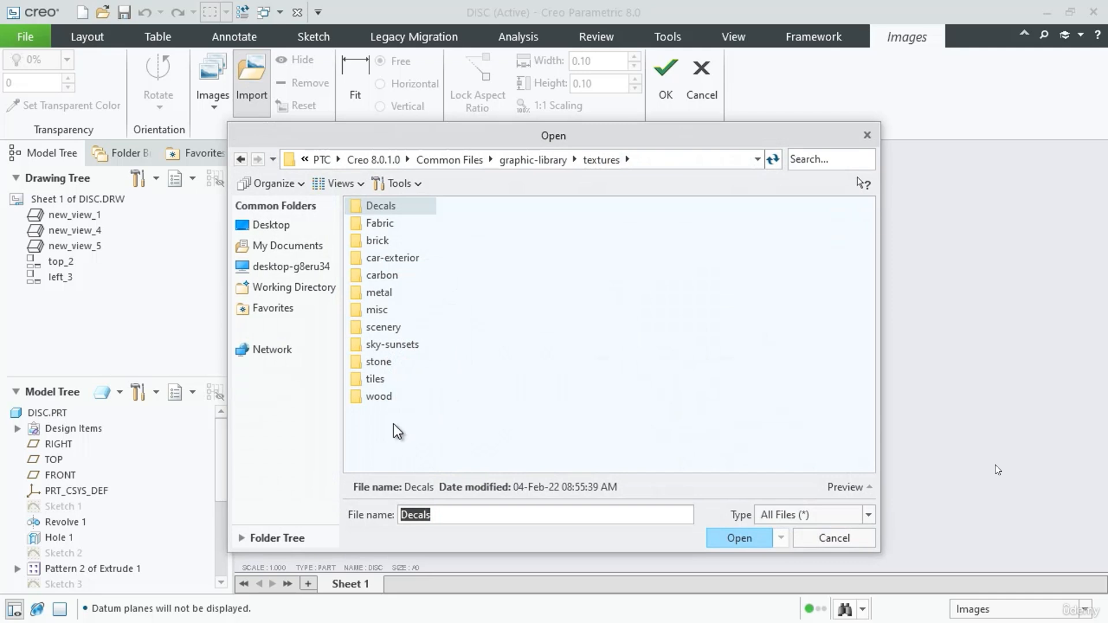
click(283, 248)
double_click(381, 381)
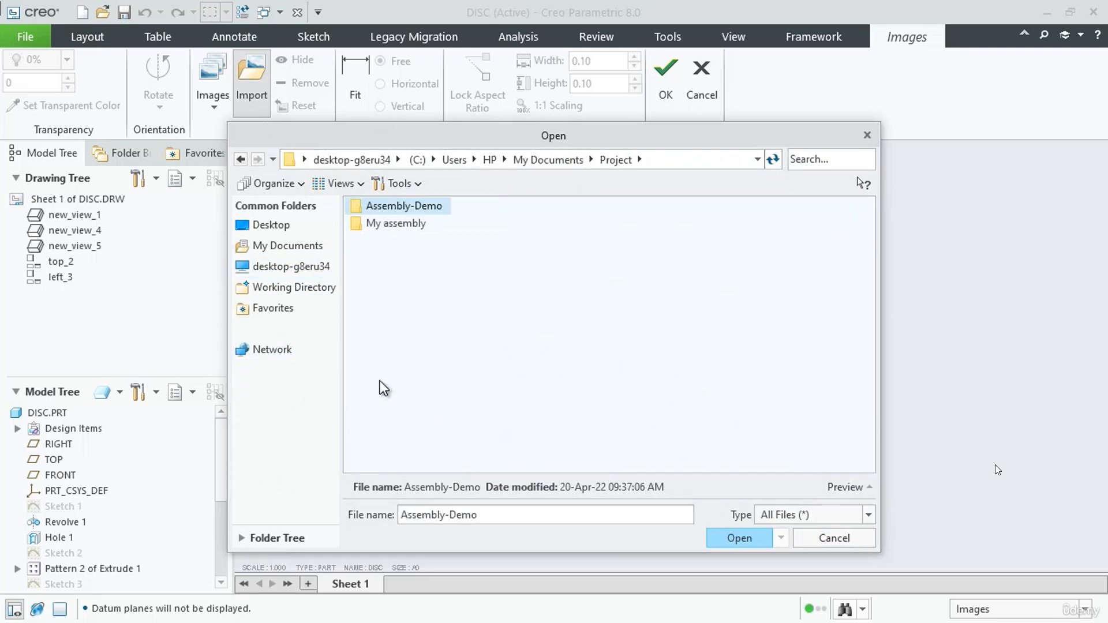
double_click(389, 208)
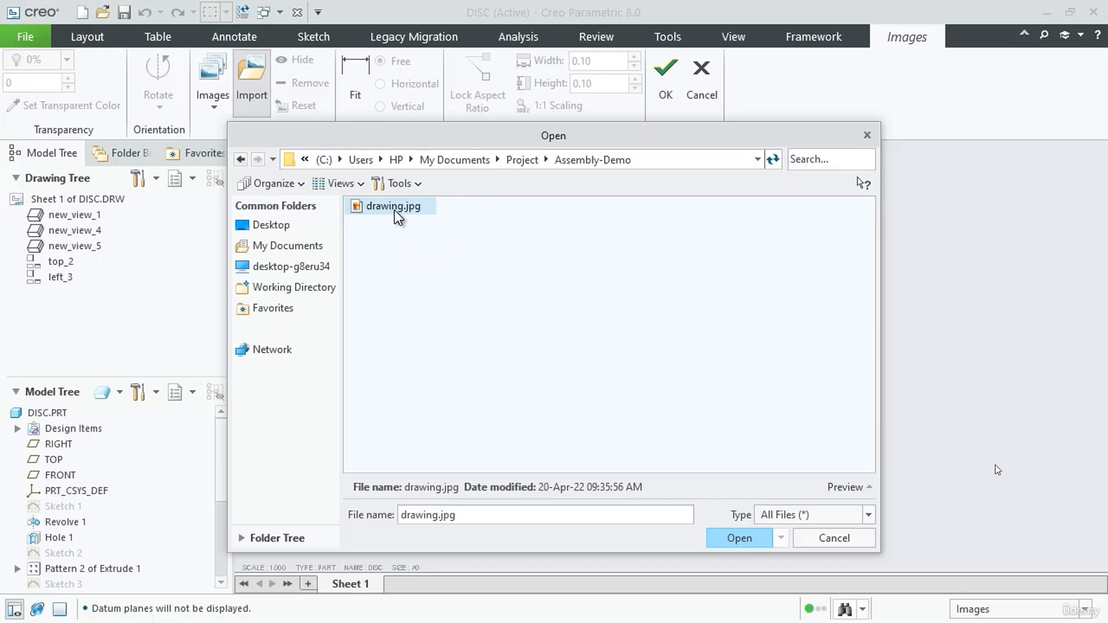
click(742, 538)
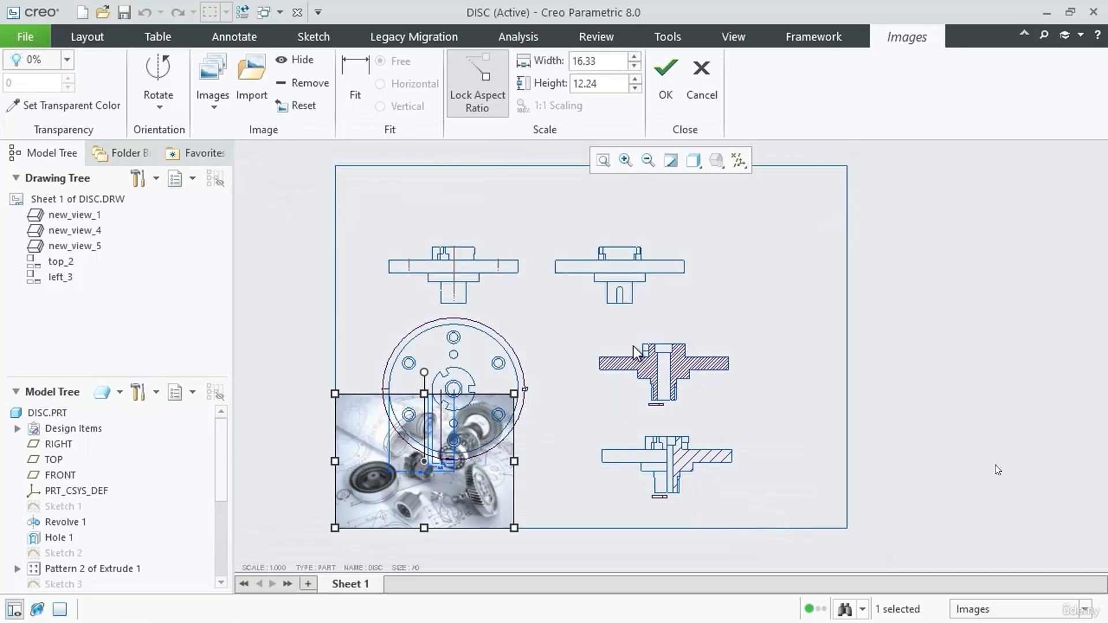
Place the imported picture in the sheet's upper right corner, sized about 10.22 wide by 7.67 high
drag(456, 492, 792, 291)
drag(853, 326, 820, 301)
scroll(749, 286, down, 5)
drag(713, 345, 732, 302)
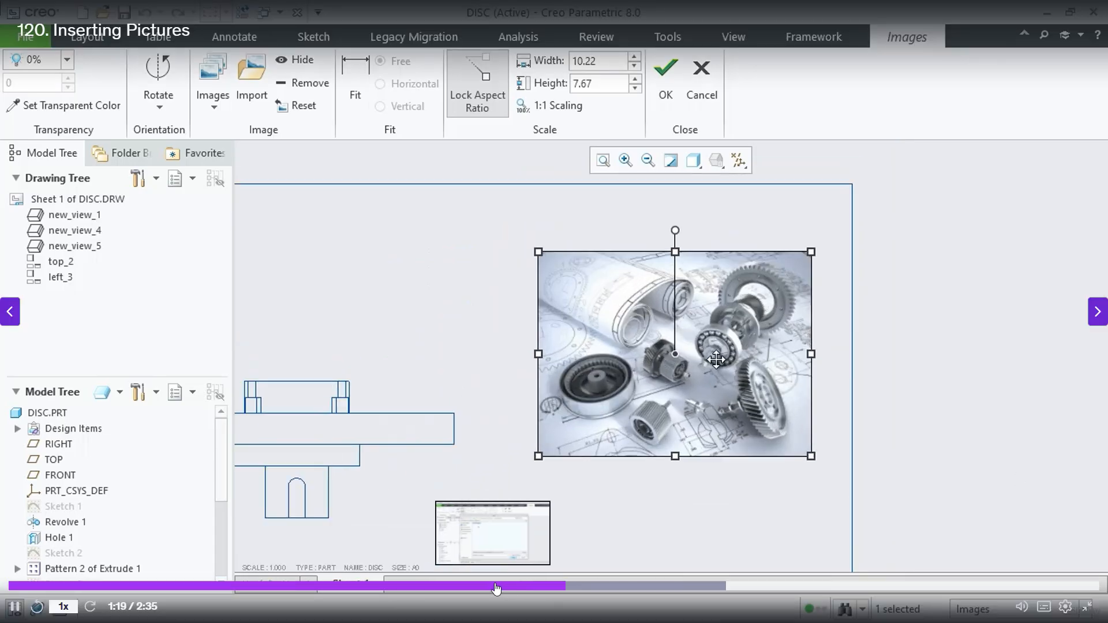
click(420, 592)
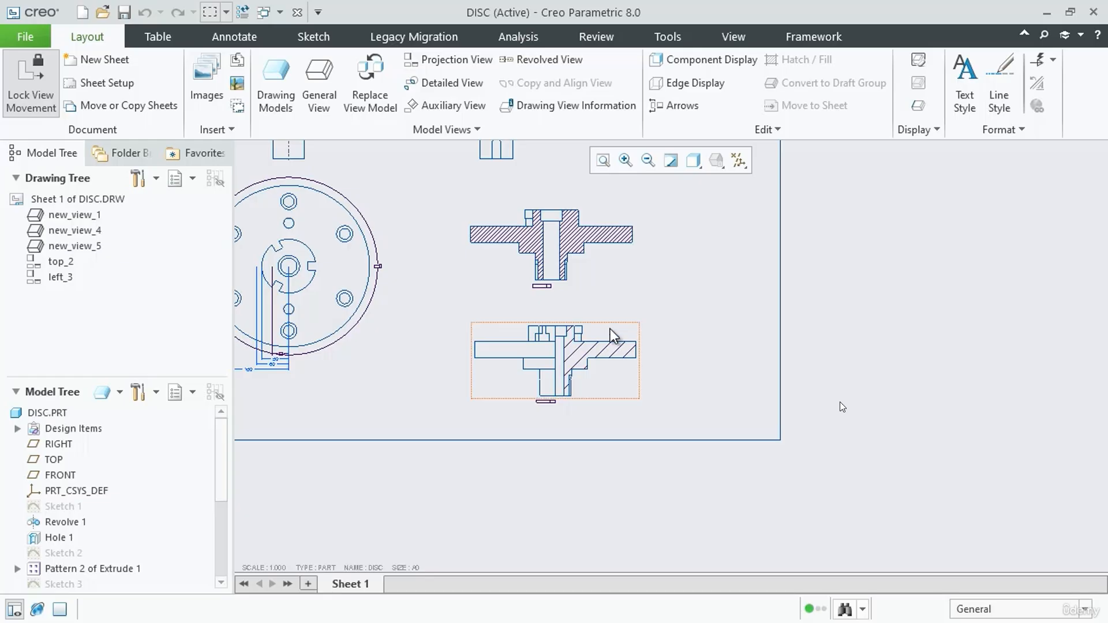
scroll(547, 454, down, 3)
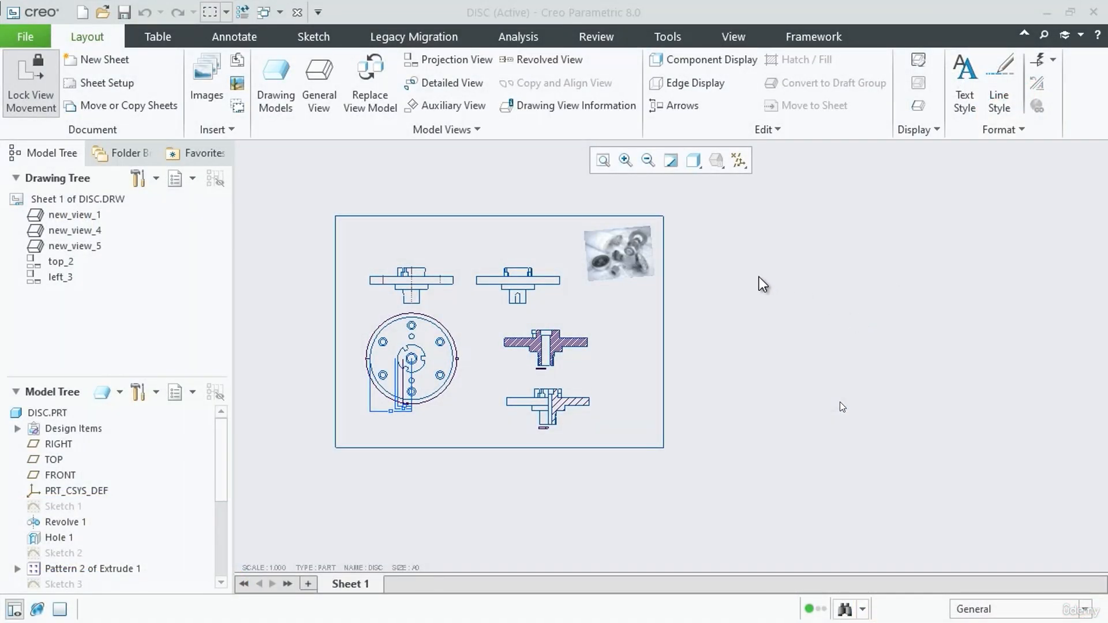
scroll(732, 324, down, 3)
scroll(698, 312, up, 6)
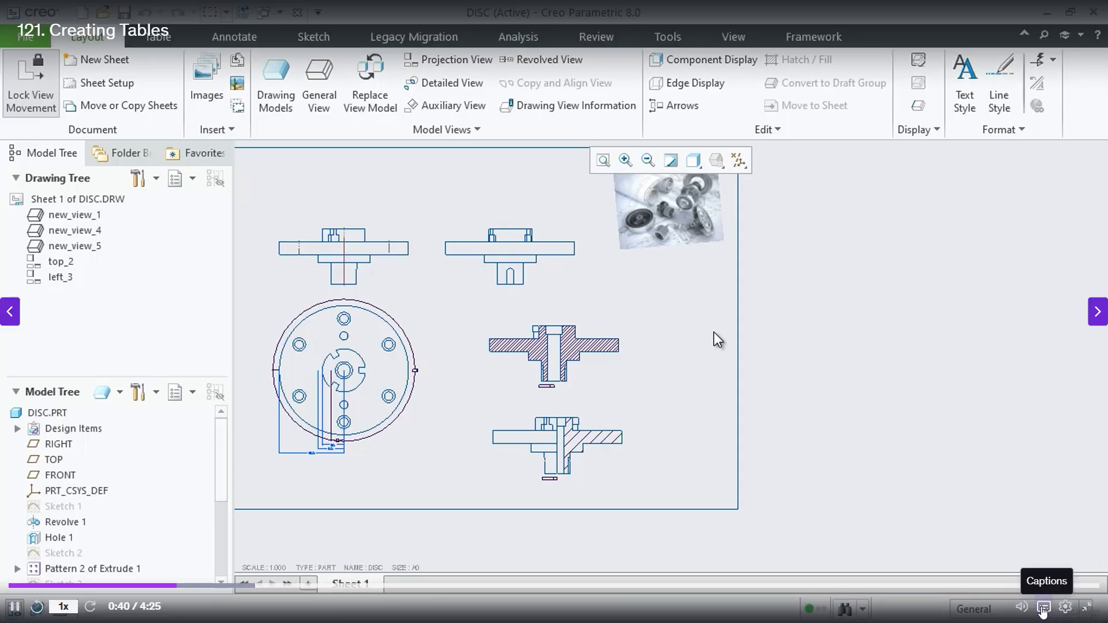
mouse_move(1024, 607)
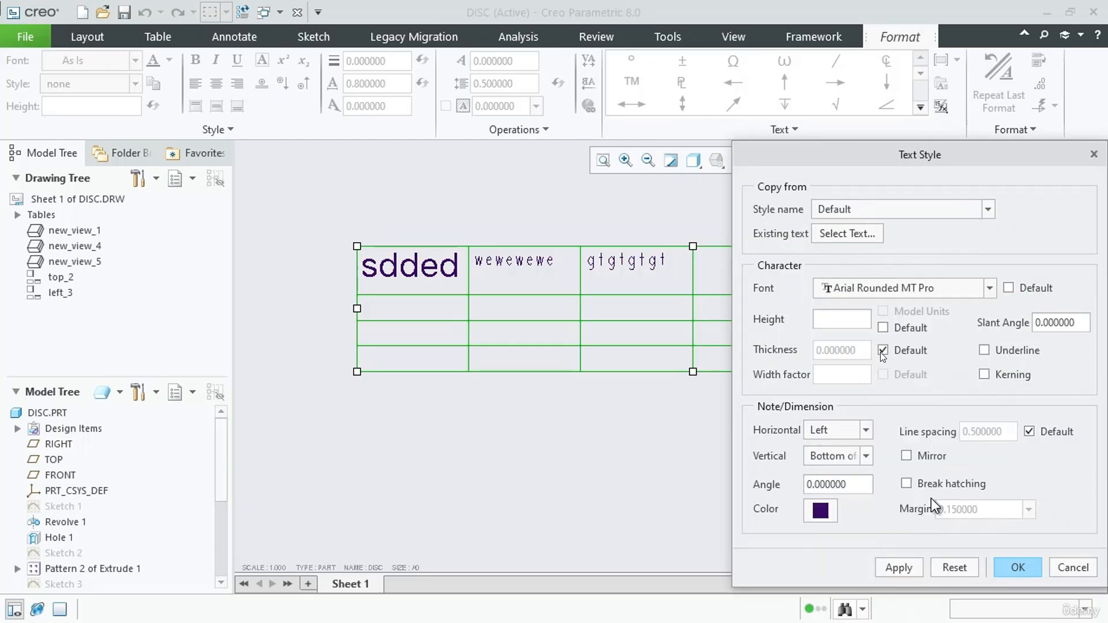
Apply the Arial Rounded MT Pro font to the text of the selected table
click(898, 568)
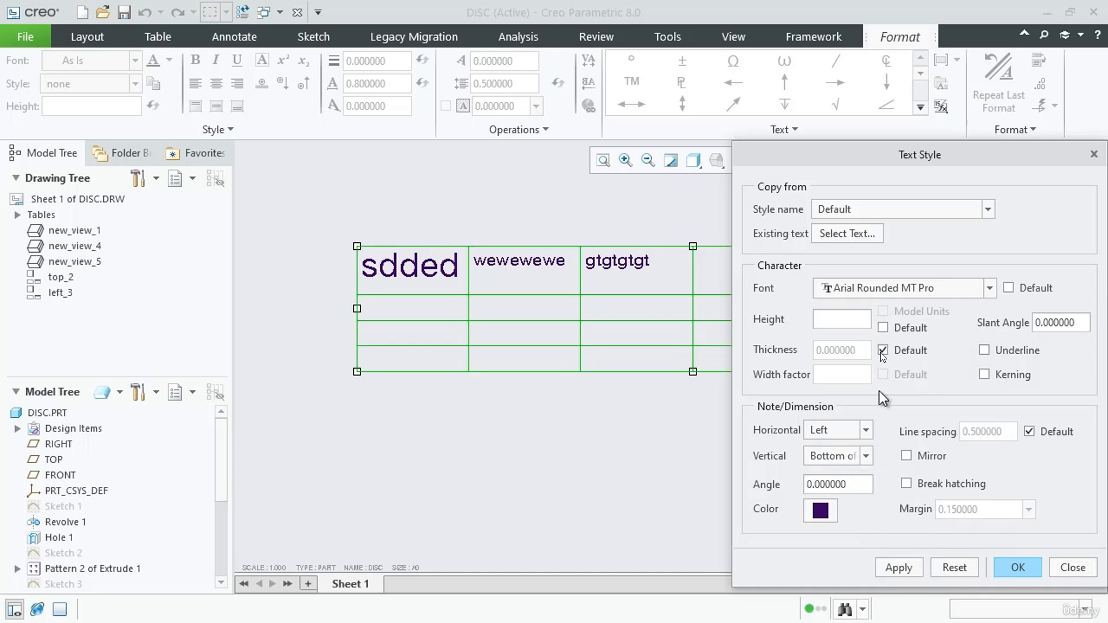
Set the height of the table text to 0.2 and undo the last change to the table
click(834, 319)
click(899, 569)
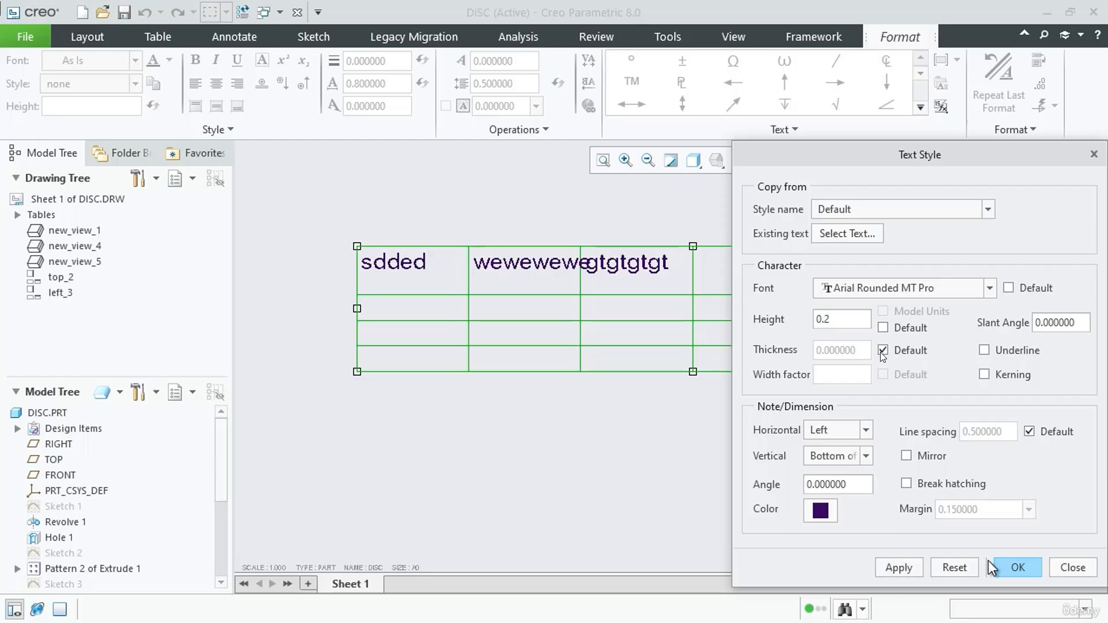
click(1018, 567)
click(551, 468)
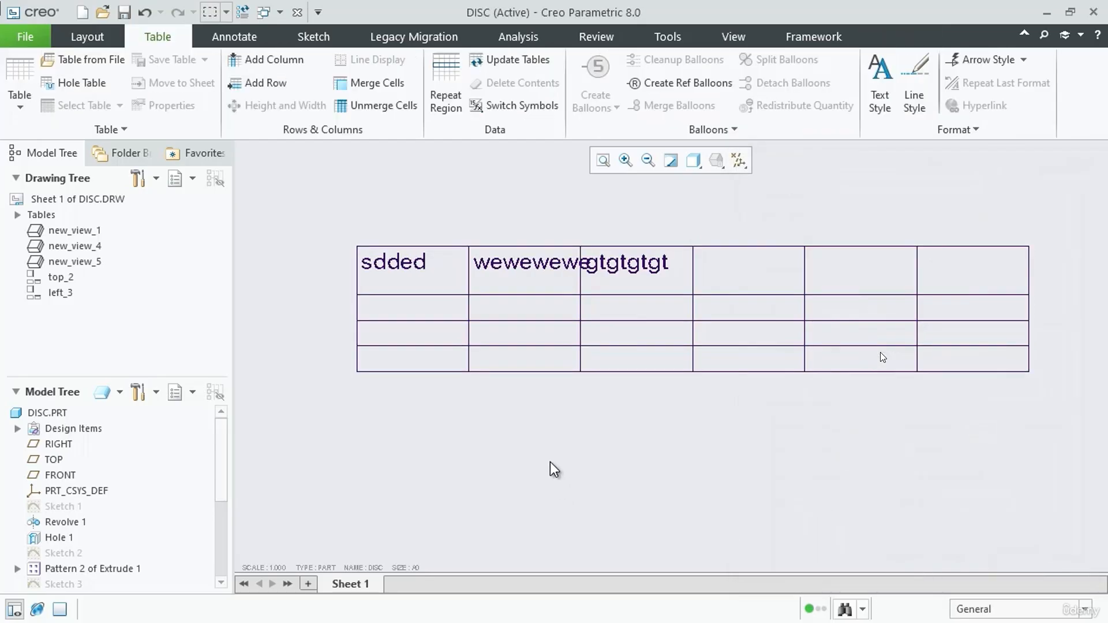
click(539, 255)
key(ctrl+z)
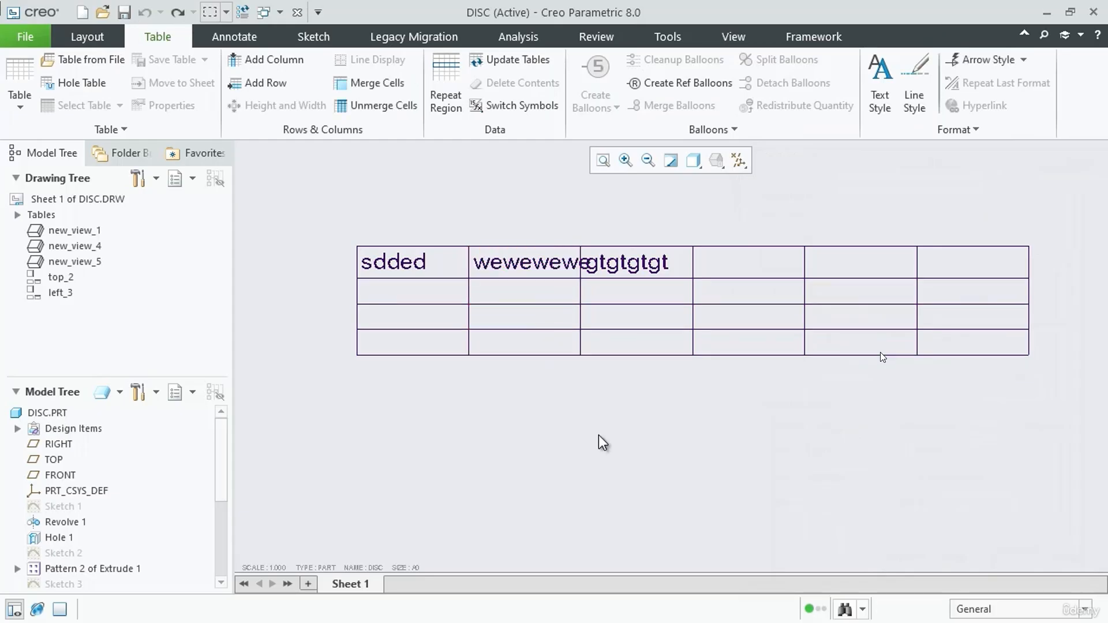
Enter the text "hthtthth ththth thththth ththfvfvfvfv" in the fourth cell of the table's first row
double_click(745, 259)
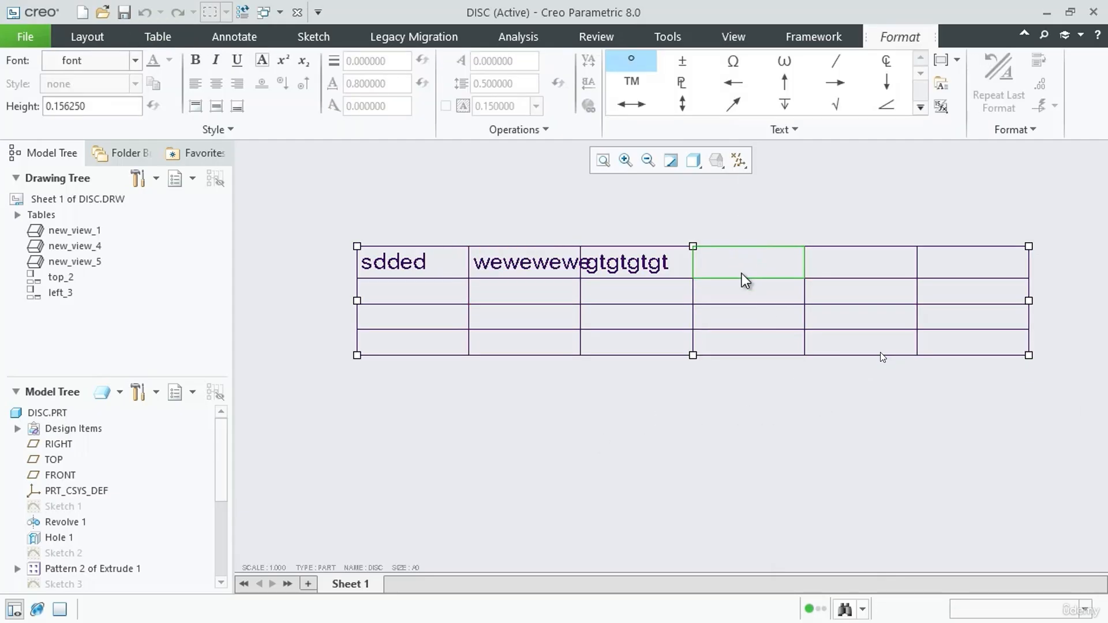
text(hthtt)
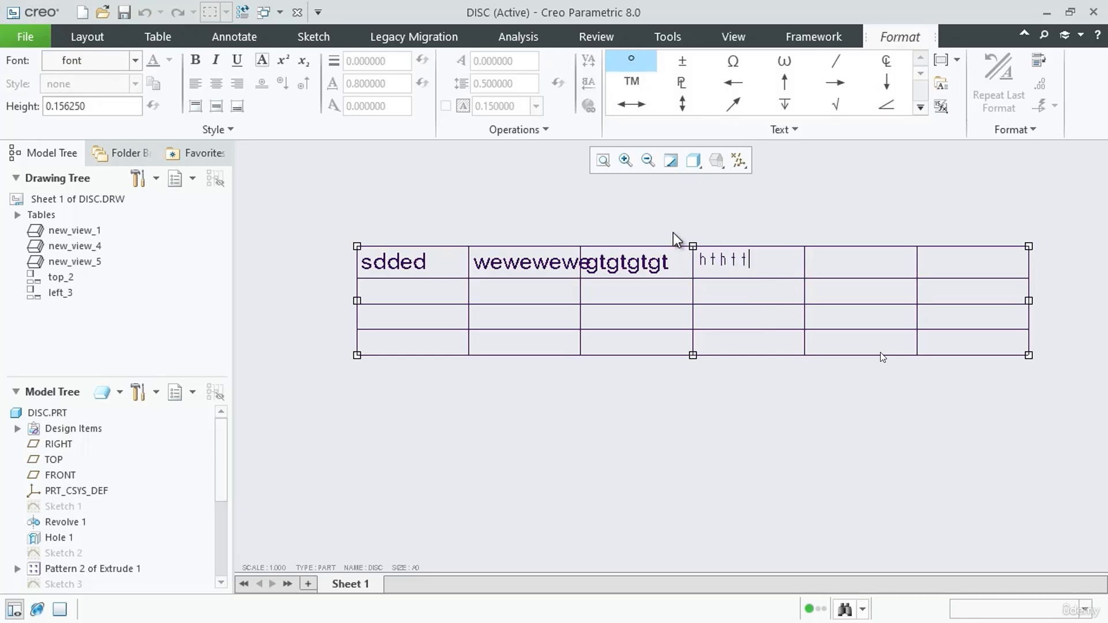
text(hth ththth)
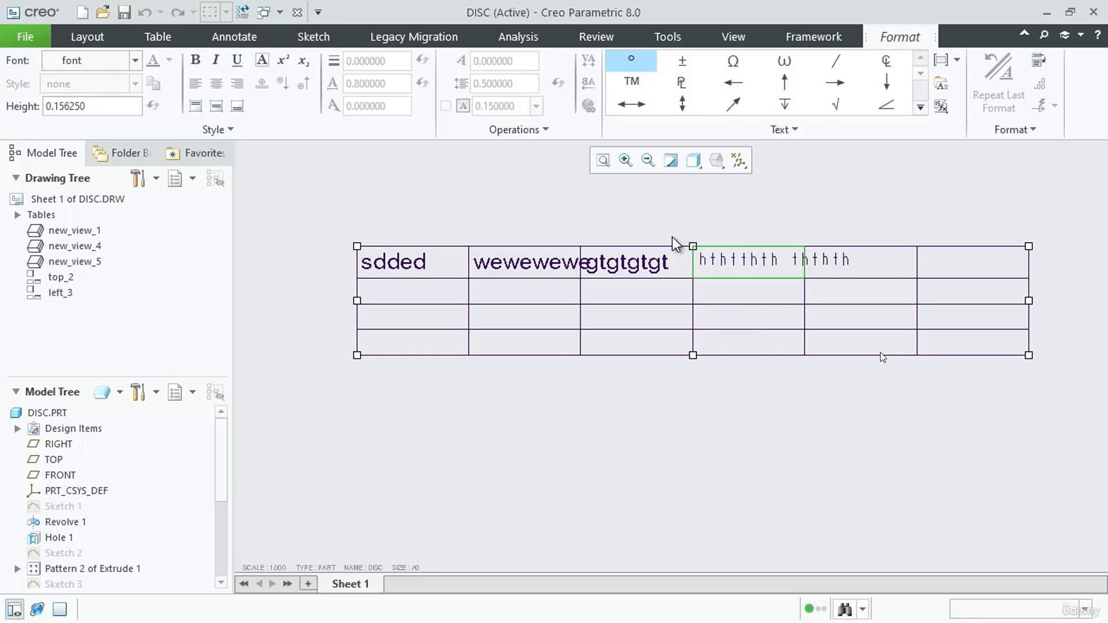
text( thththth ththfvfvfvfvfv)
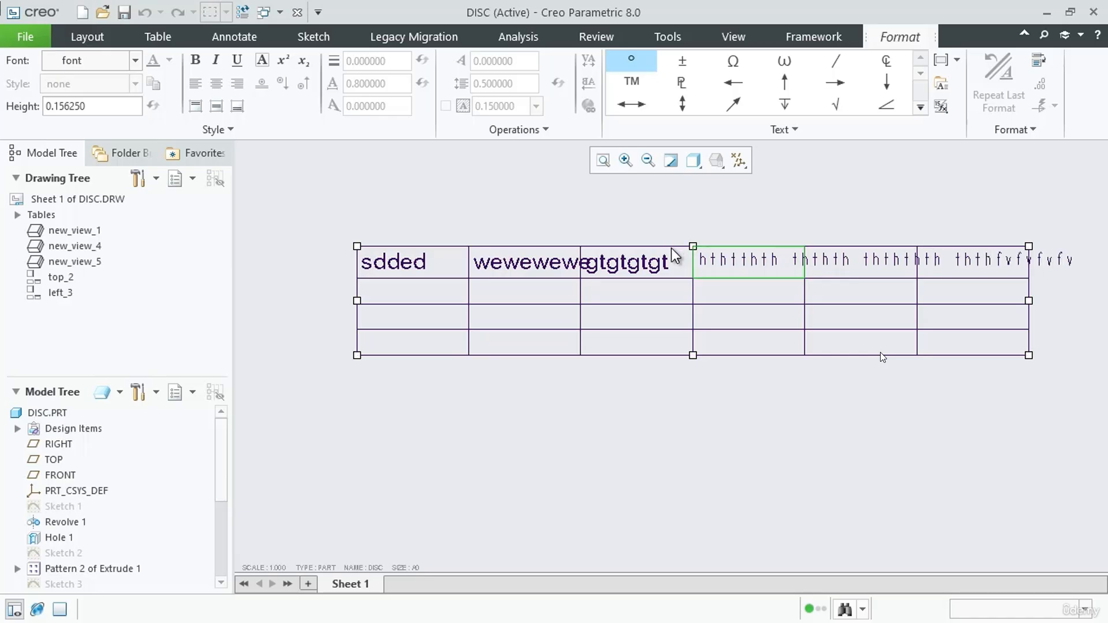
click(702, 397)
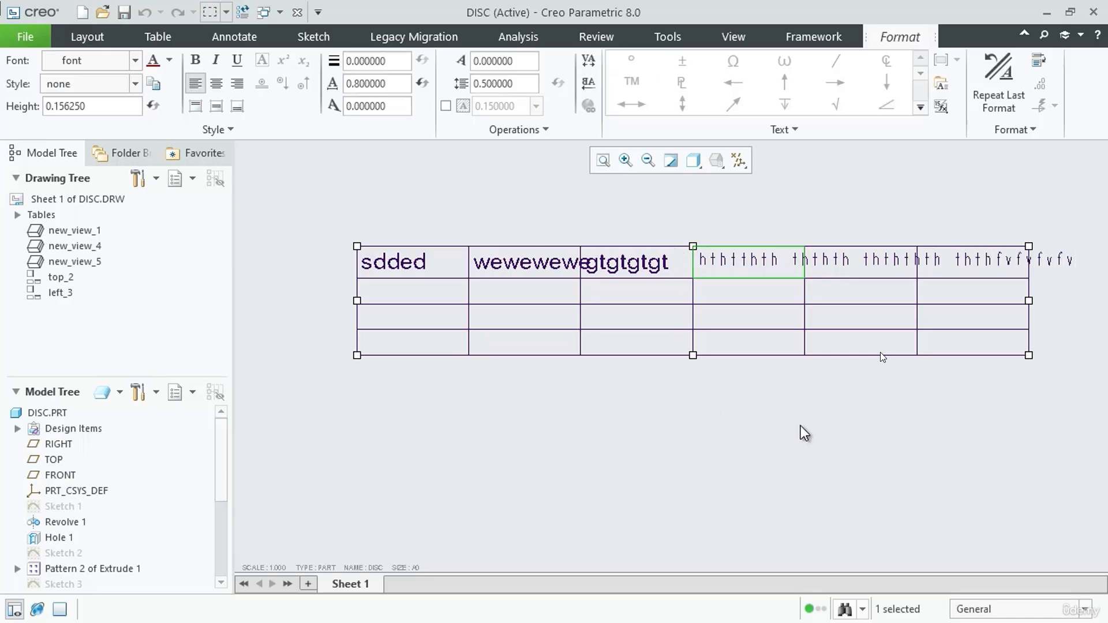
Turn on text wrapping for the table's fourth column in its height and width settings
click(736, 278)
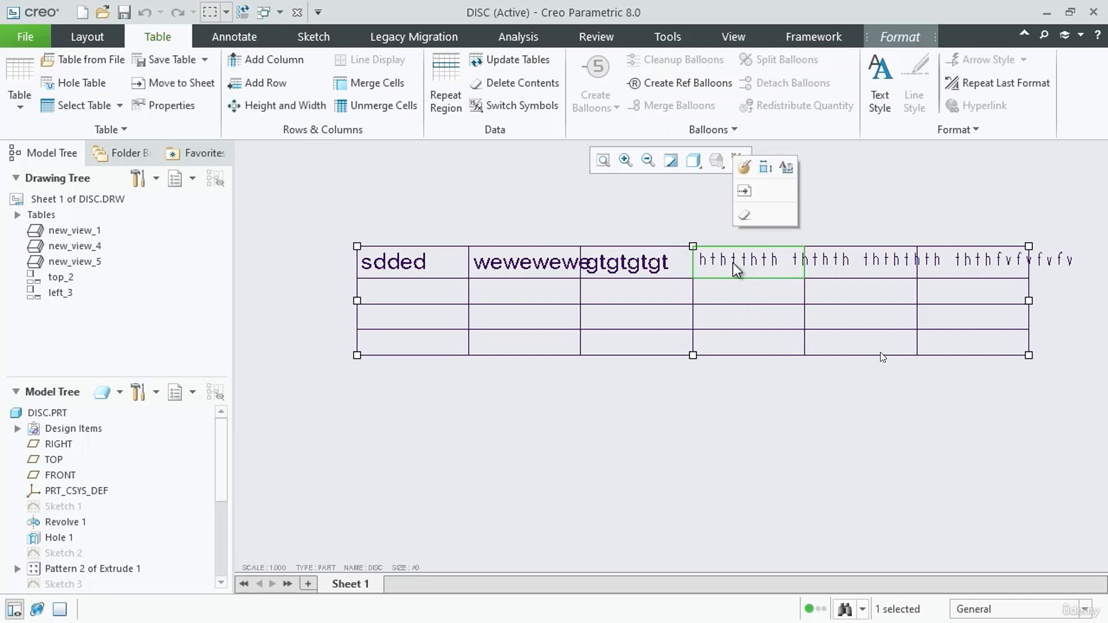
click(766, 169)
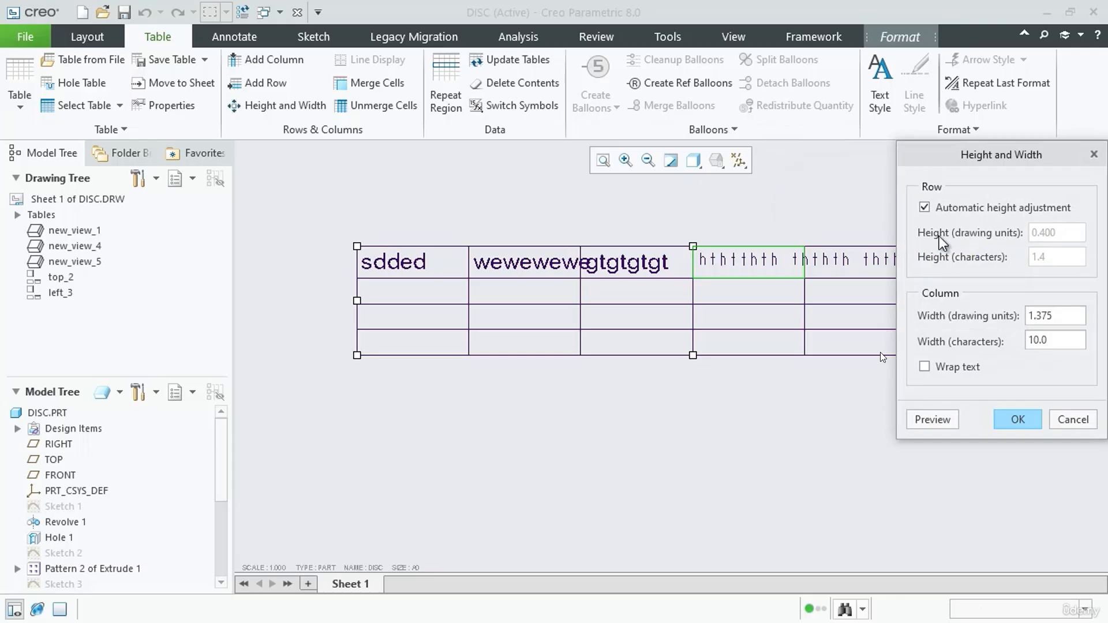
drag(1023, 164, 350, 179)
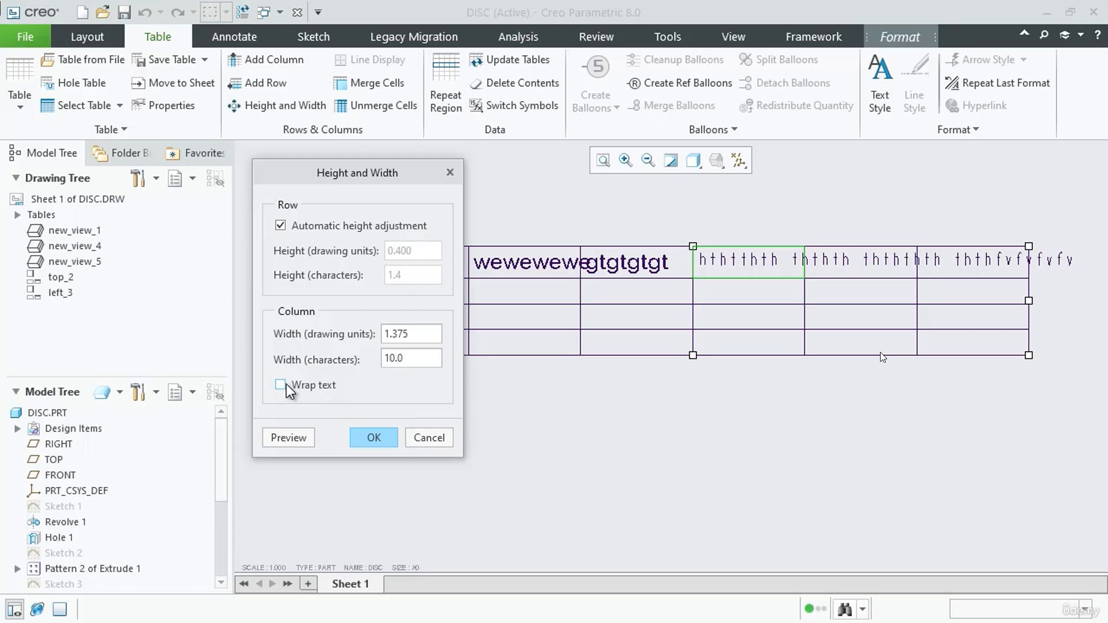
click(423, 333)
drag(406, 339, 380, 340)
click(285, 388)
click(283, 386)
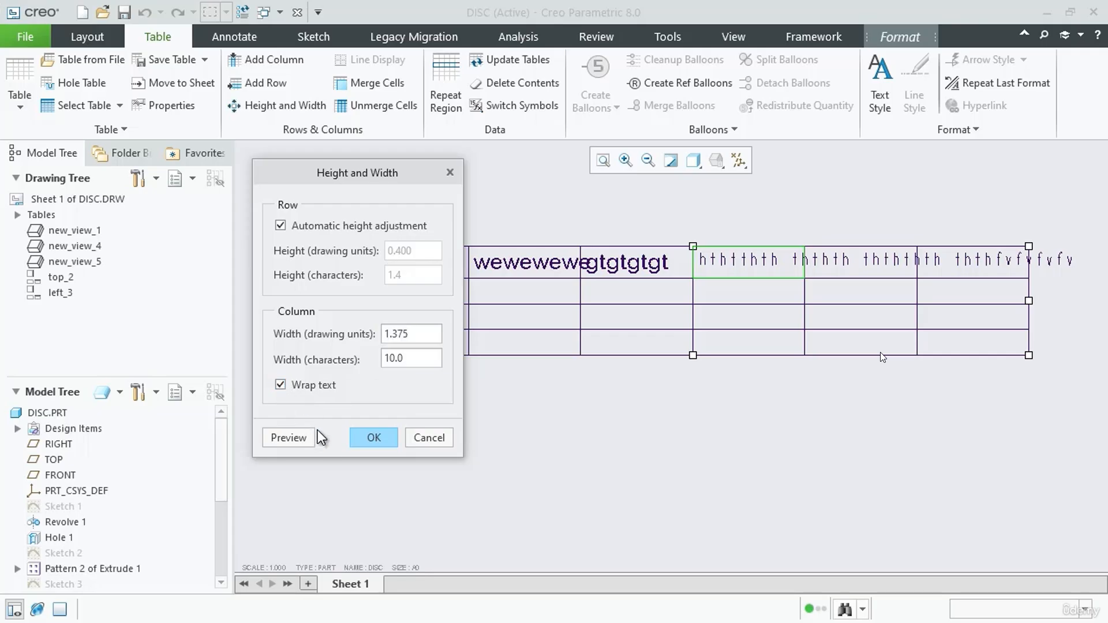
click(370, 442)
click(792, 456)
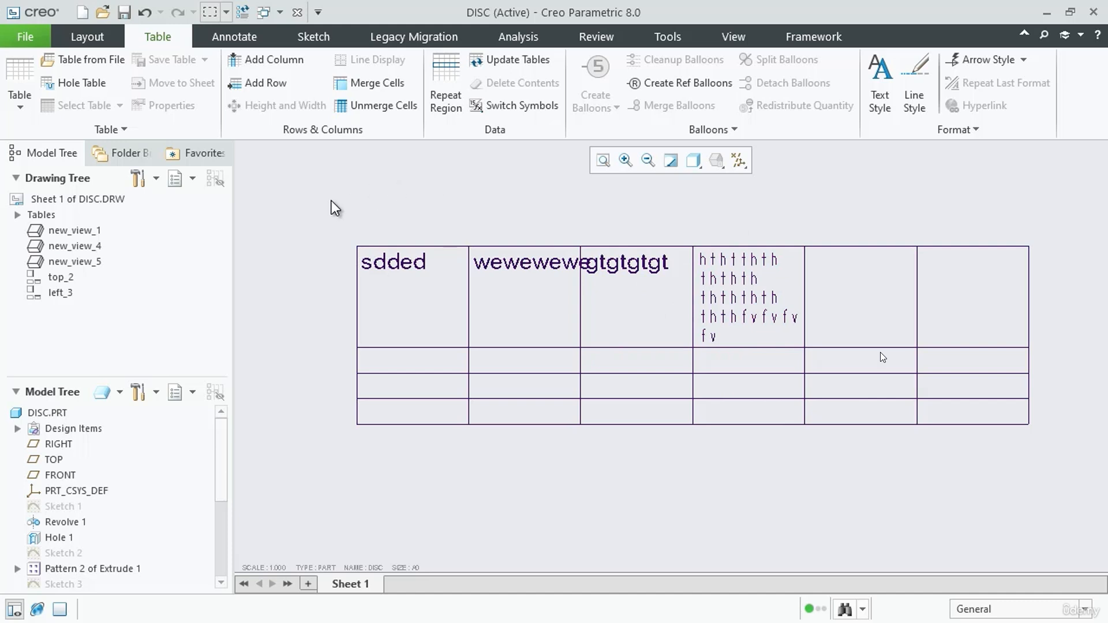
Add three columns at the right end of the table
click(278, 62)
scroll(365, 323, down, 1)
click(897, 308)
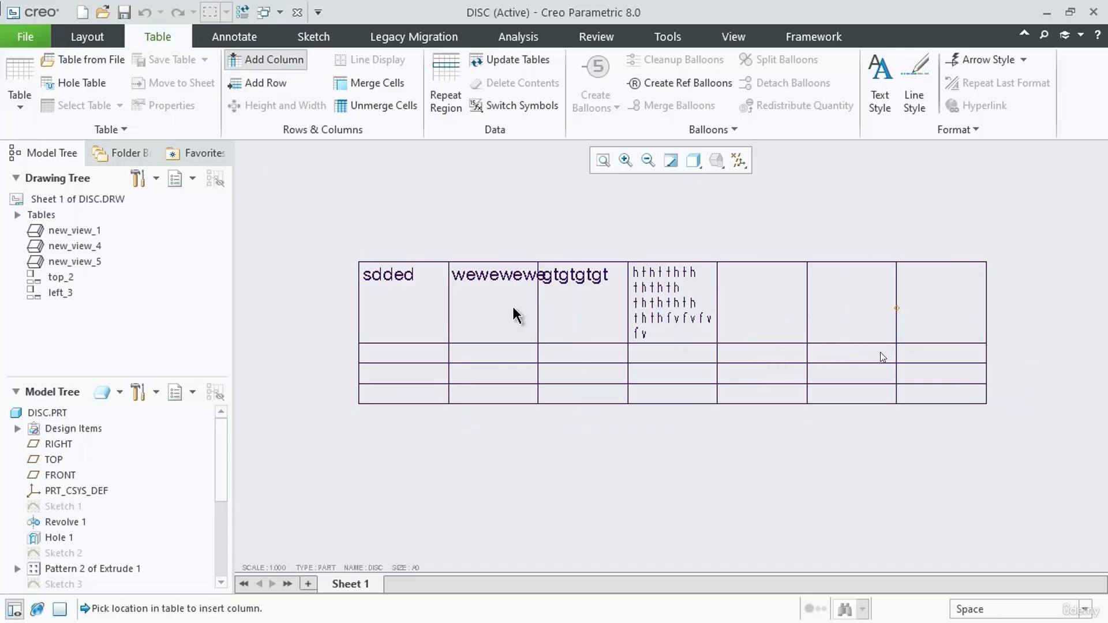
scroll(577, 322, down, 1)
scroll(901, 322, up, 1)
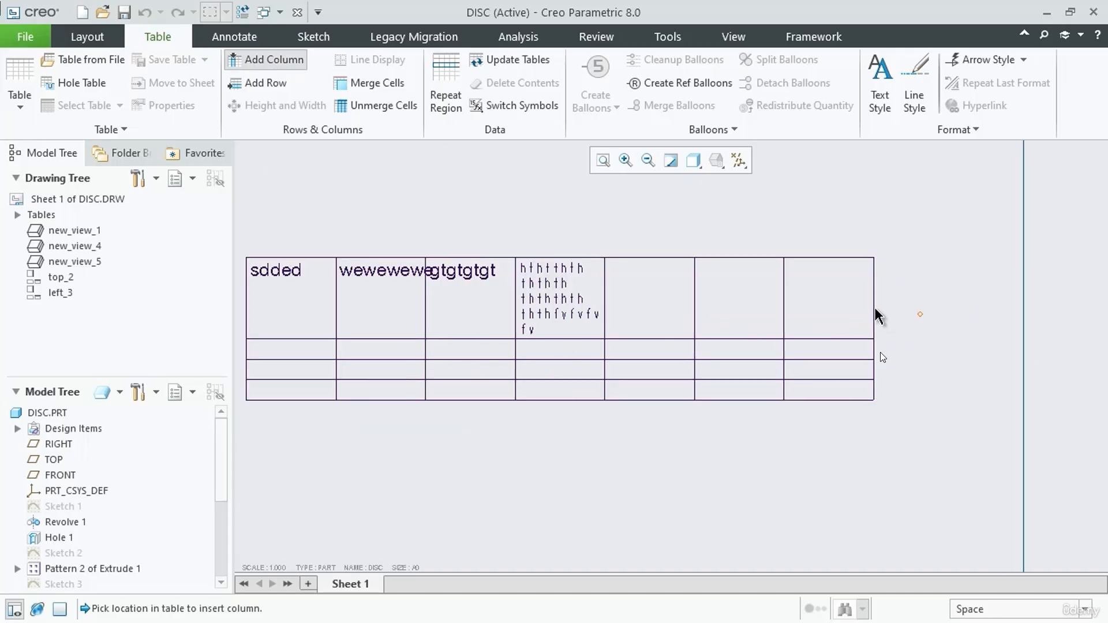
click(875, 311)
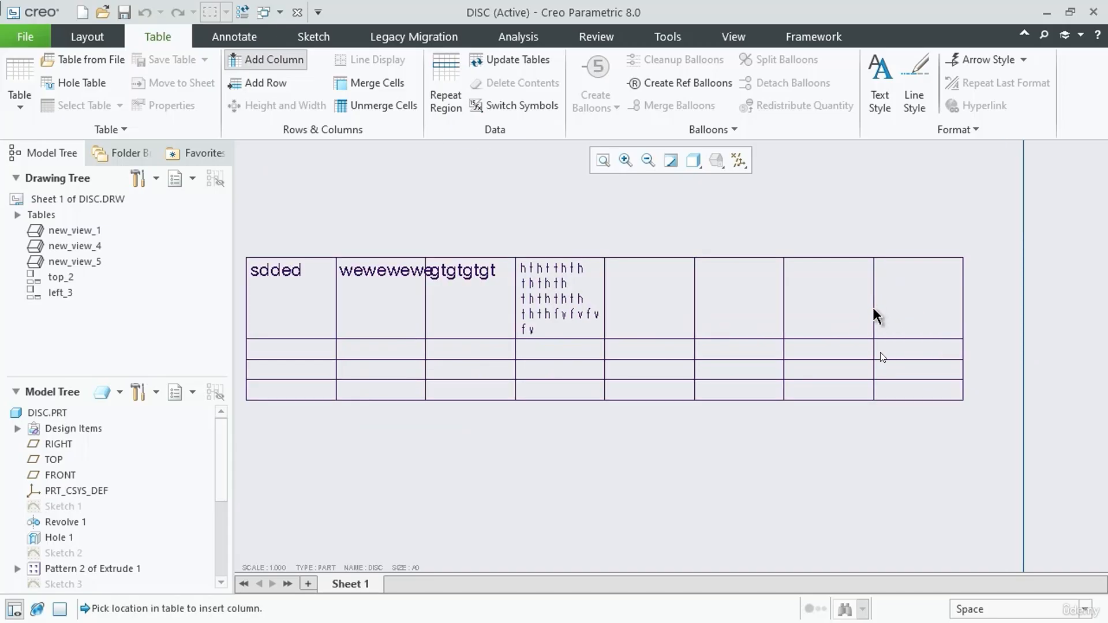
click(961, 311)
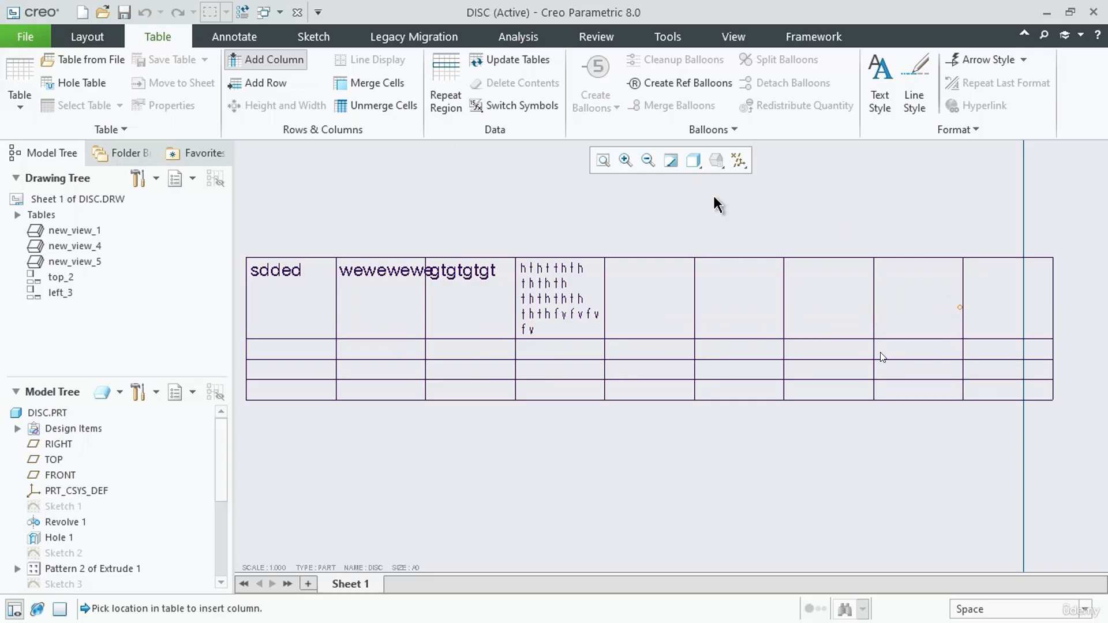
Add four rows at the bottom of the table and leave the row insertion command
click(278, 86)
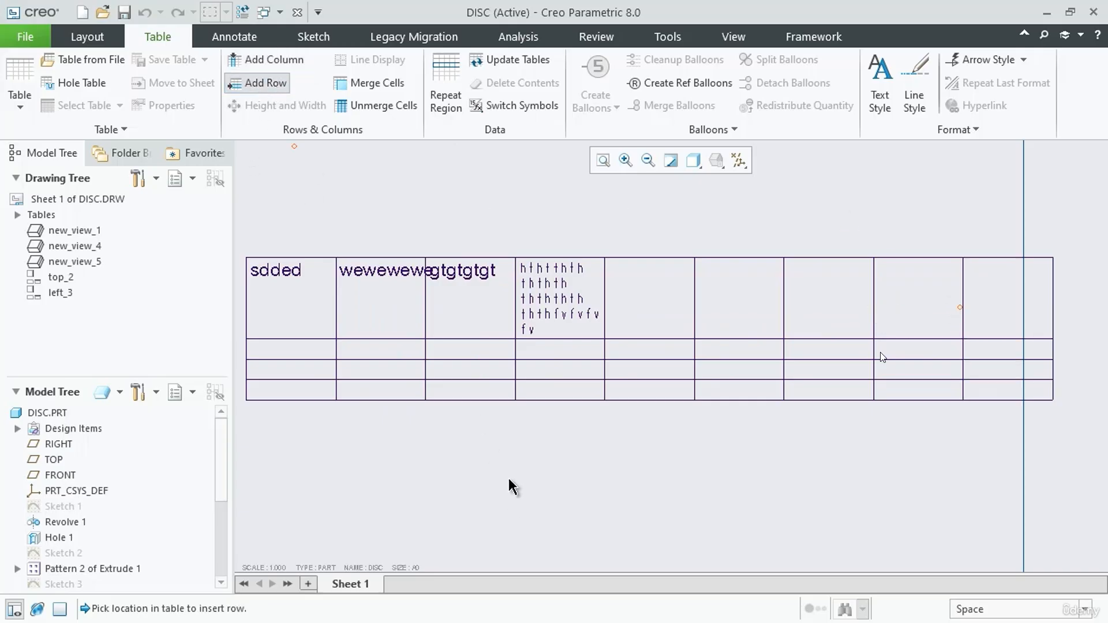
click(483, 409)
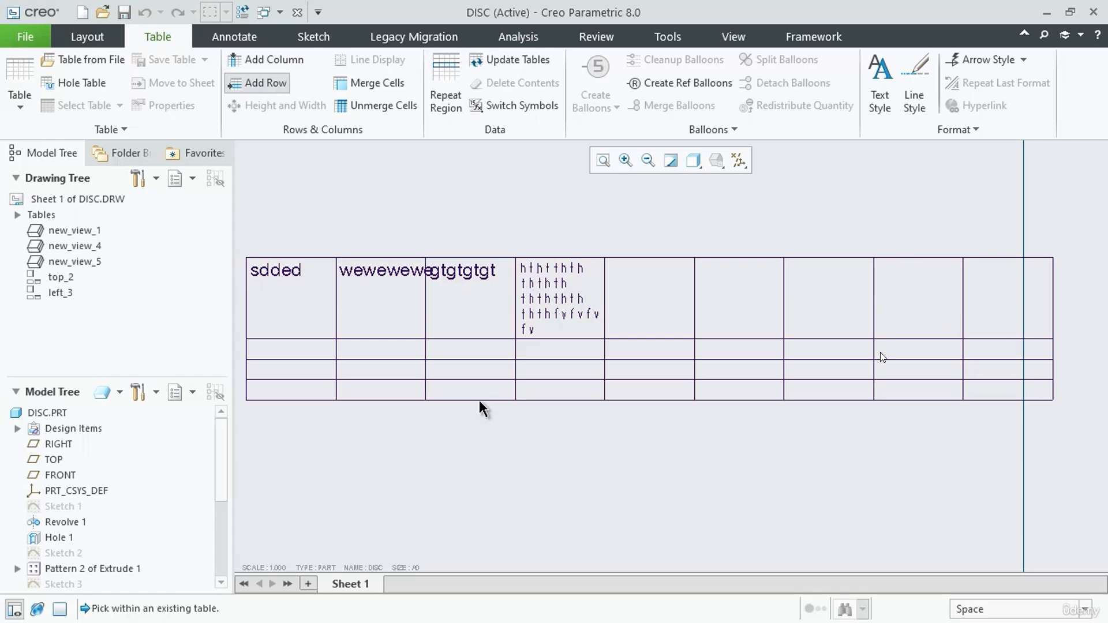
click(479, 398)
click(482, 421)
click(481, 440)
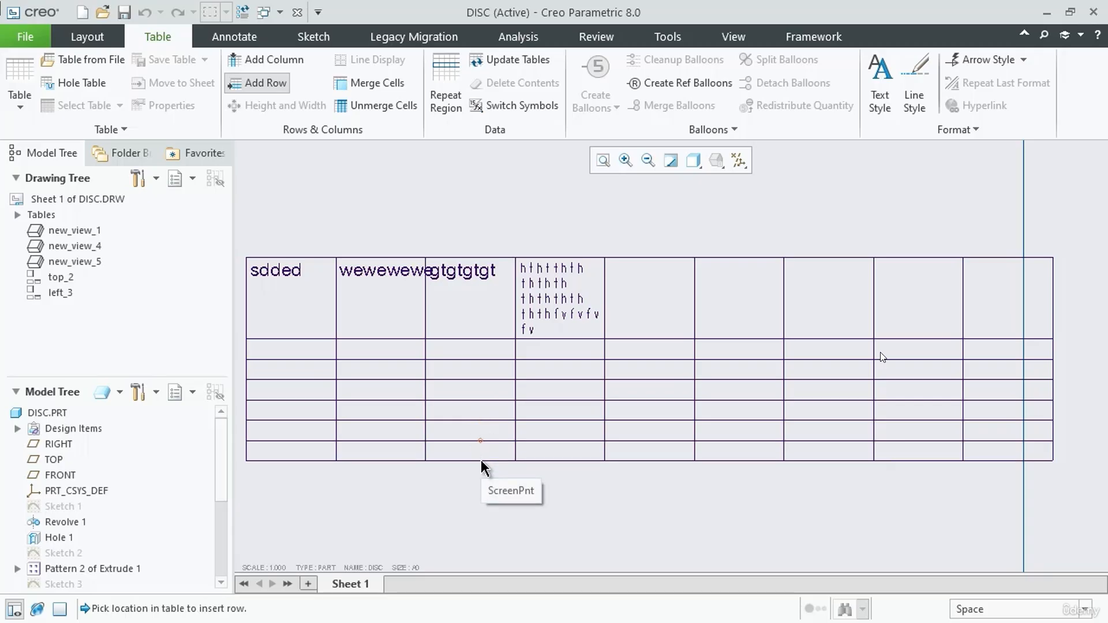
click(482, 461)
click(477, 482)
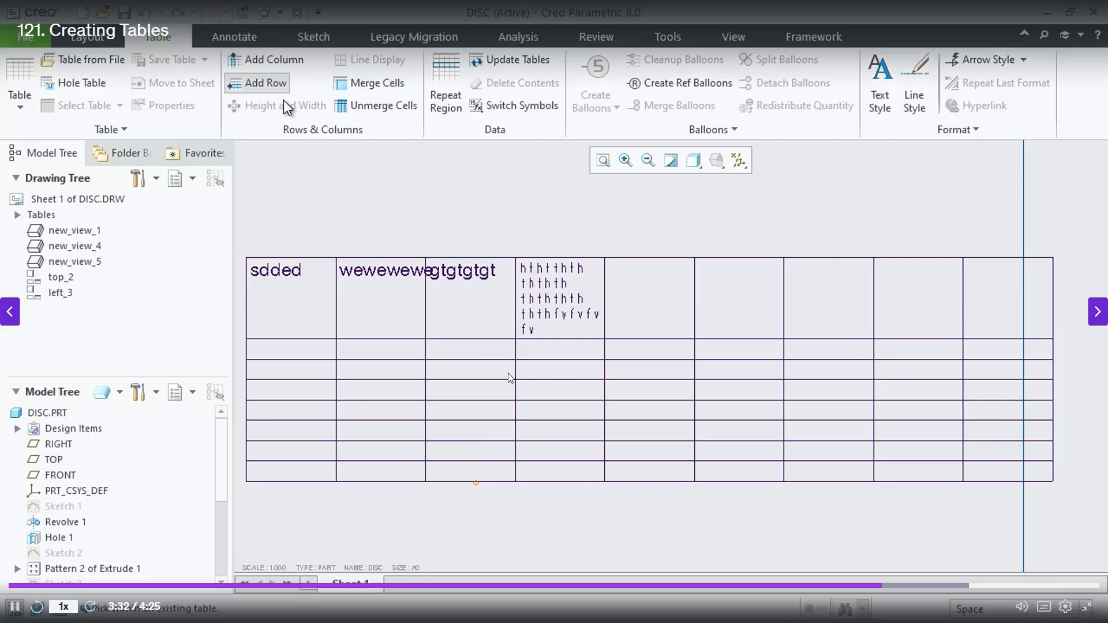
click(281, 85)
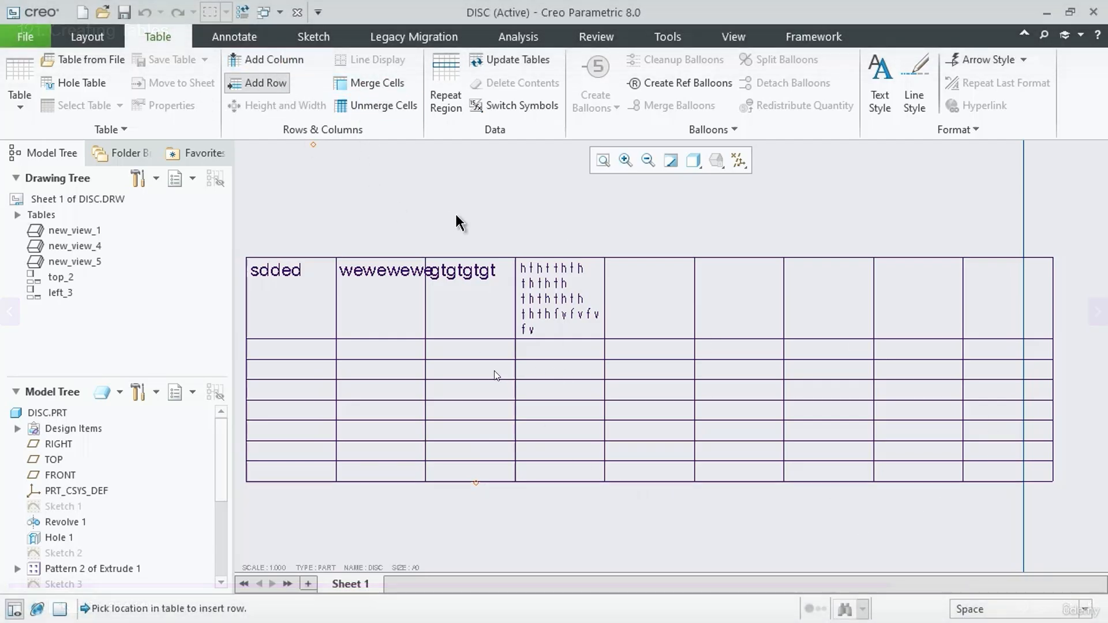
middle_click(450, 184)
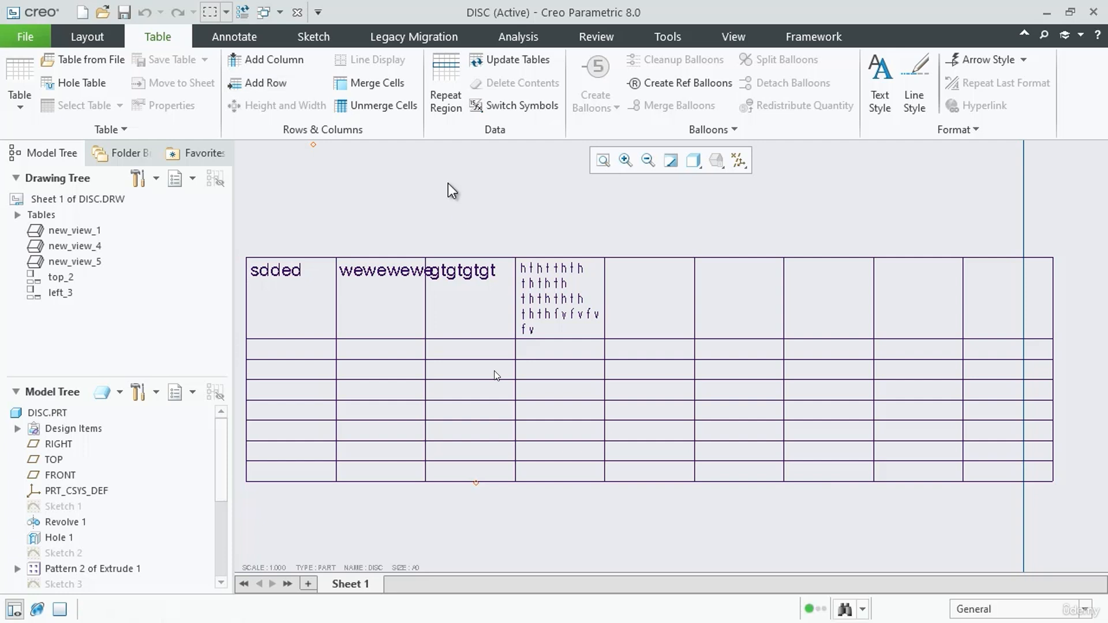
Merge the fifth and sixth cells of the first row, and the seventh and eighth cells of the third row
mouse_move(670, 308)
mouse_down()
mouse_move(769, 317)
mouse_move(652, 299)
mouse_up()
drag(593, 215, 805, 352)
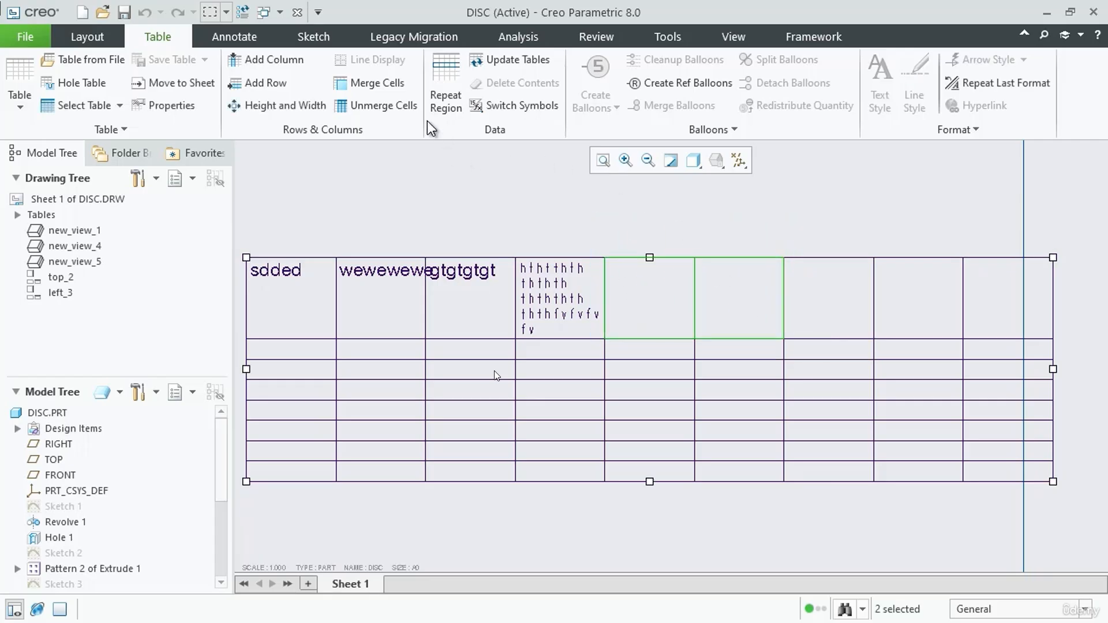
click(379, 91)
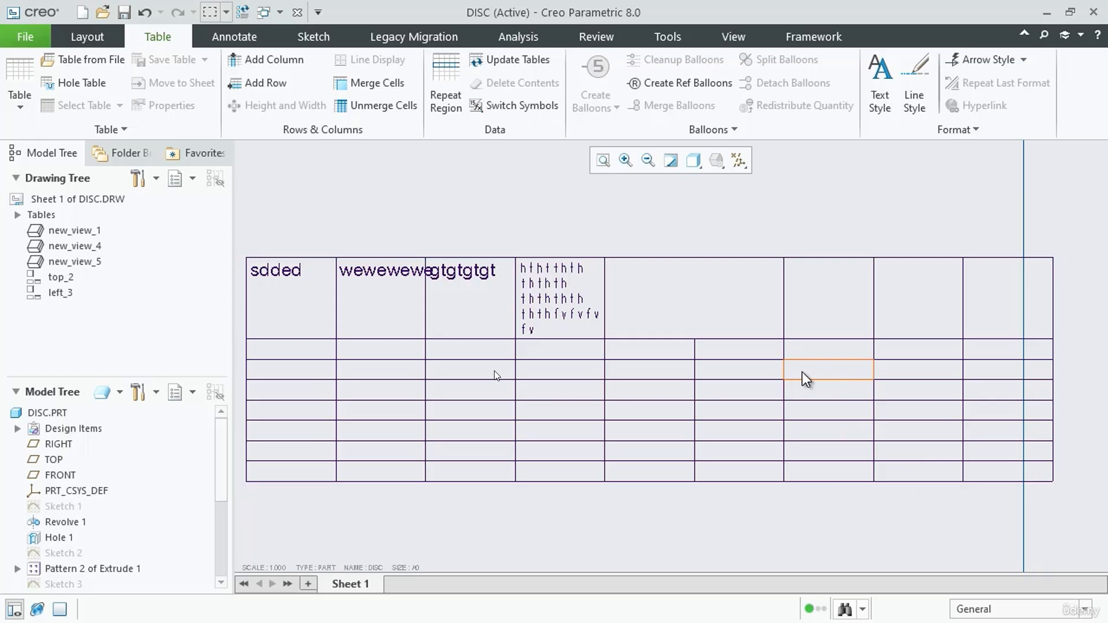
drag(775, 348, 992, 391)
click(392, 87)
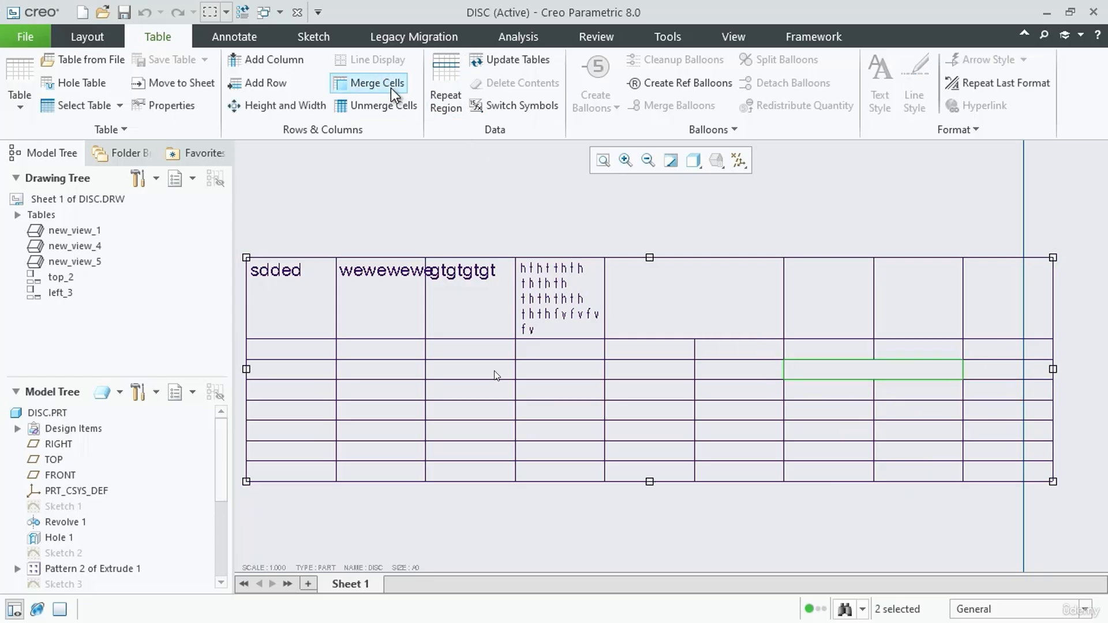
Enter the text "wwewewewewewewewewe" in the merged cell of the table's third row
double_click(873, 376)
text(wwewewewewewewewewe)
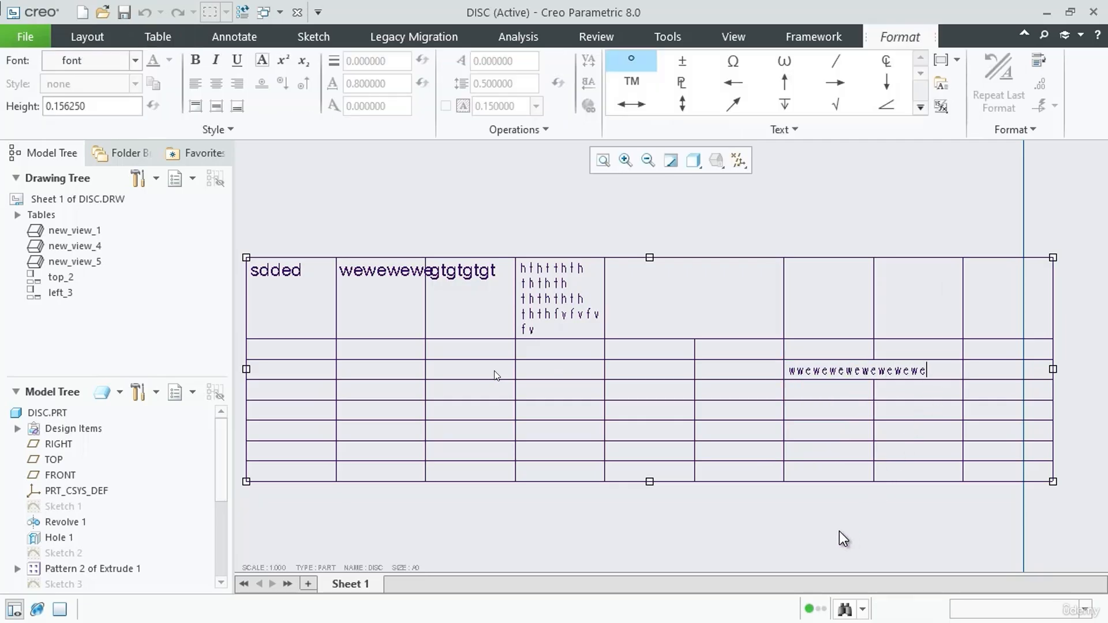
click(822, 520)
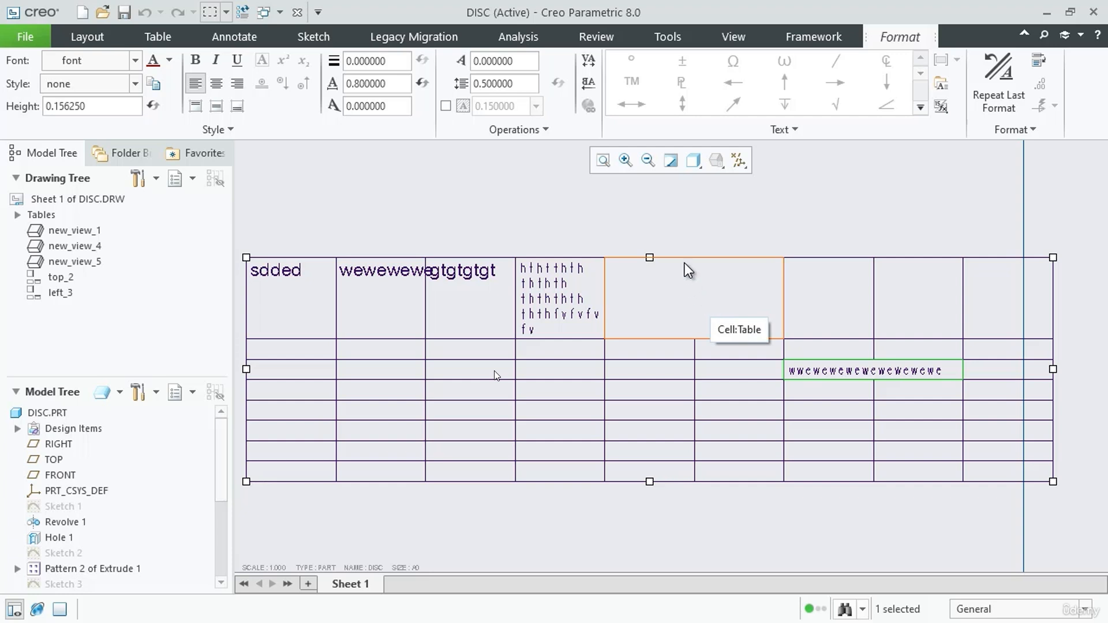
click(732, 213)
scroll(758, 247, down, 1)
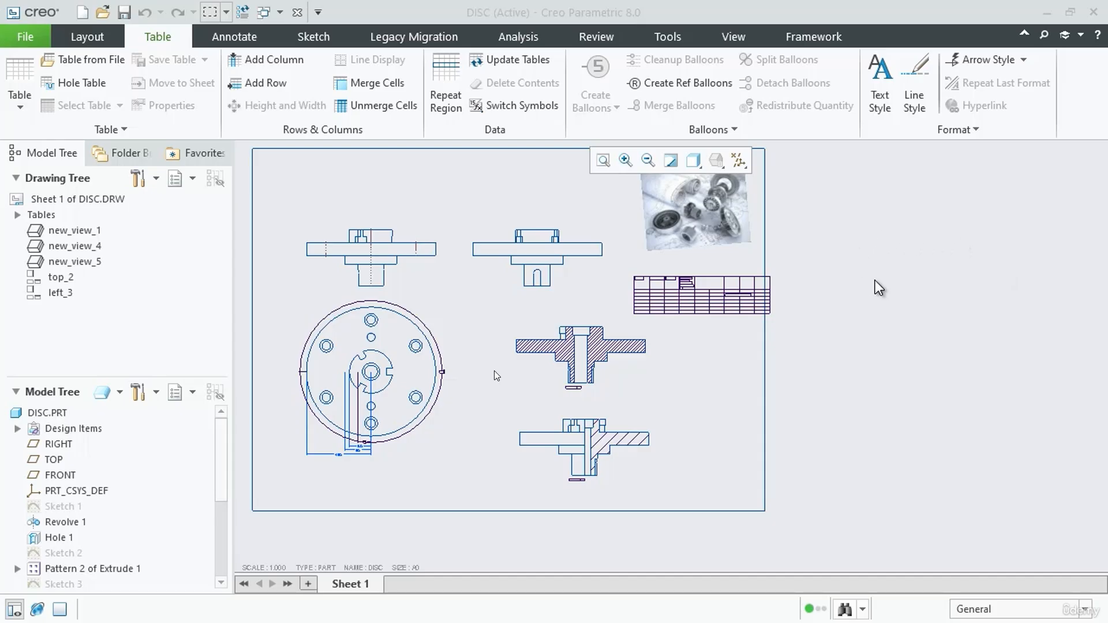
scroll(864, 321, down, 4)
scroll(798, 326, up, 4)
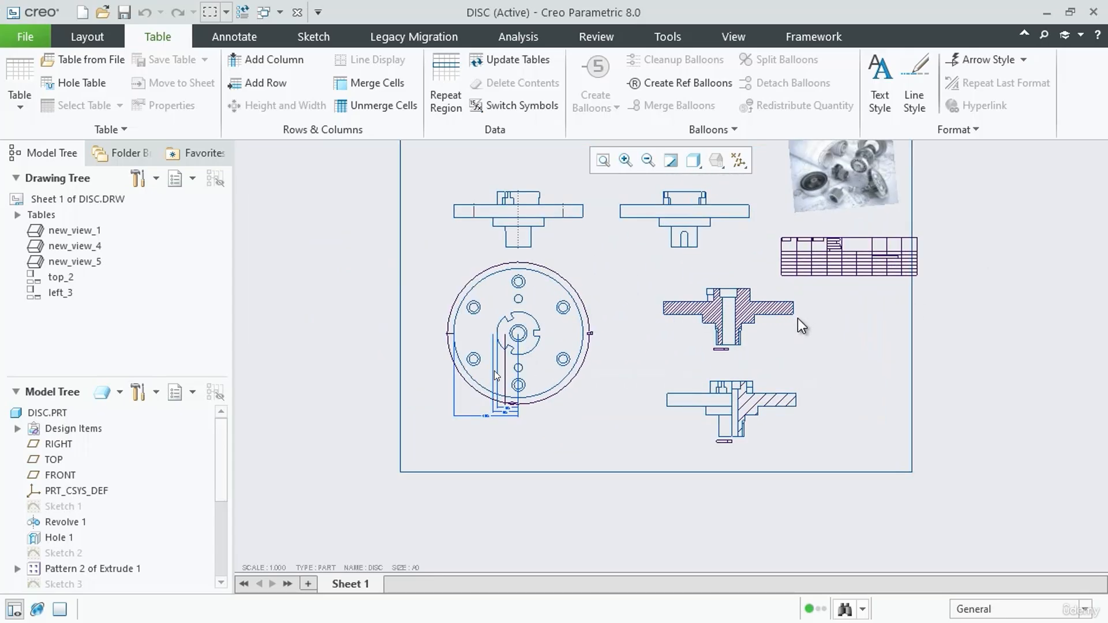
scroll(849, 321, up, 1)
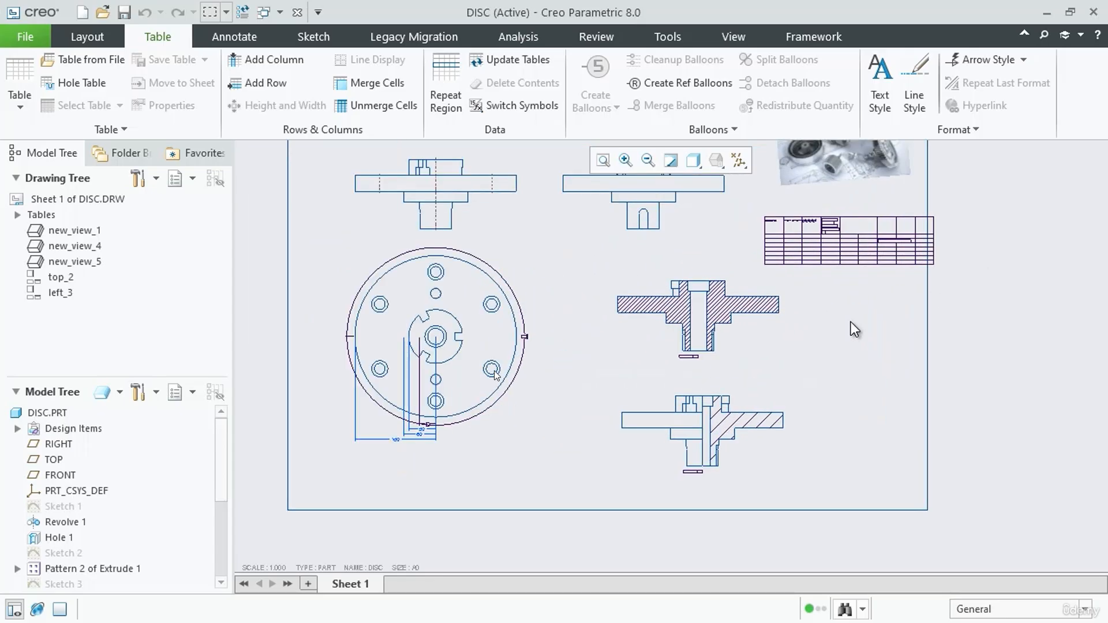
scroll(815, 365, up, 1)
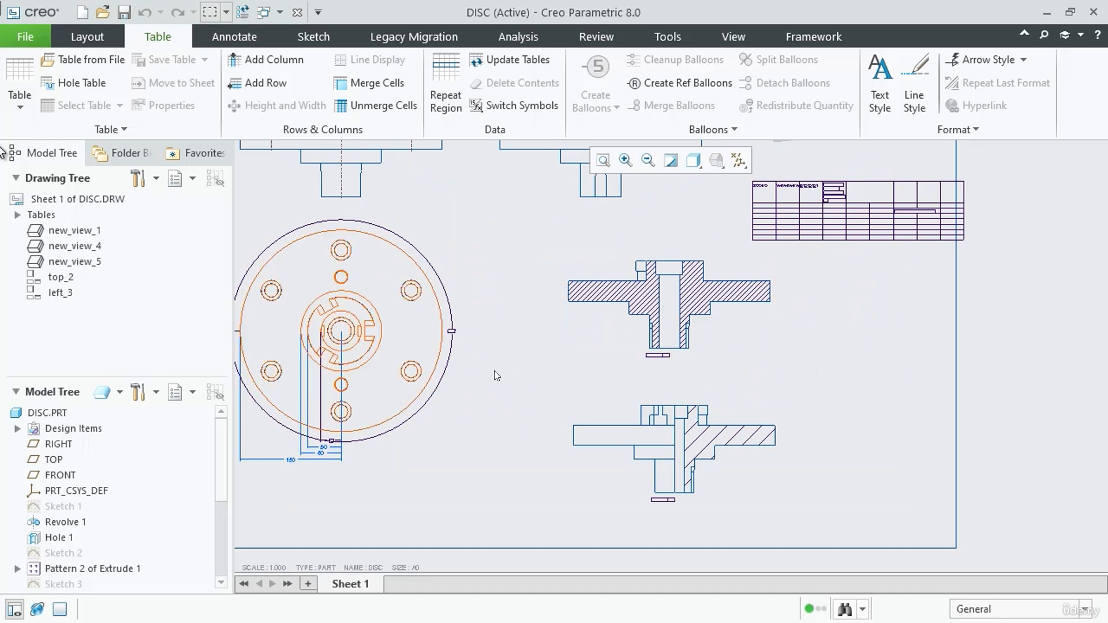
Open the drawing properties and bring up the detail options of the active drawing for editing
click(25, 37)
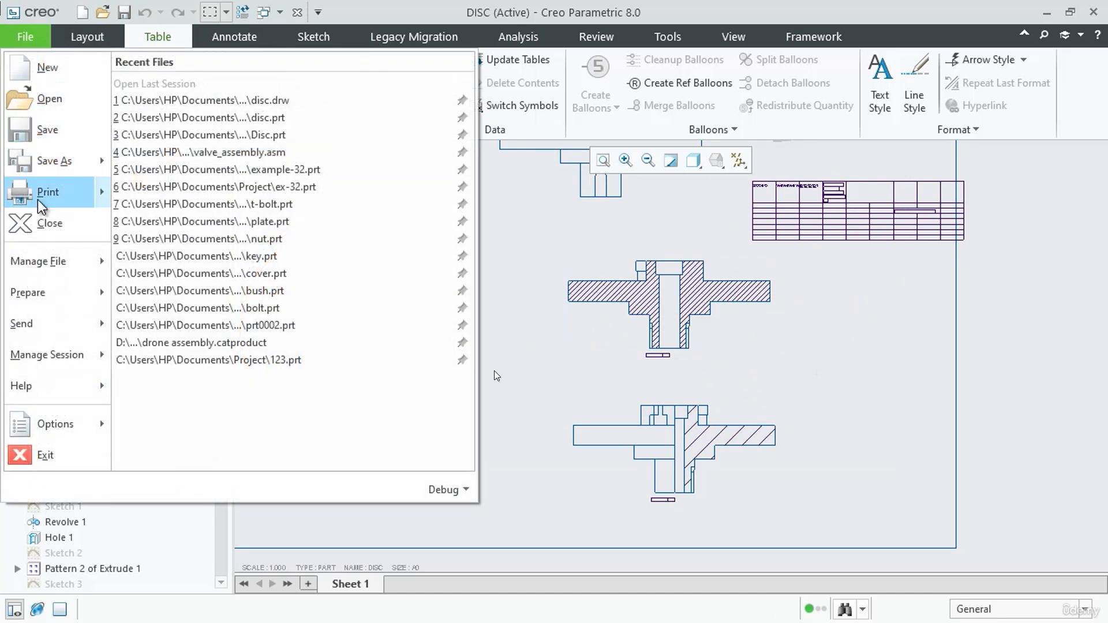
mouse_move(60, 292)
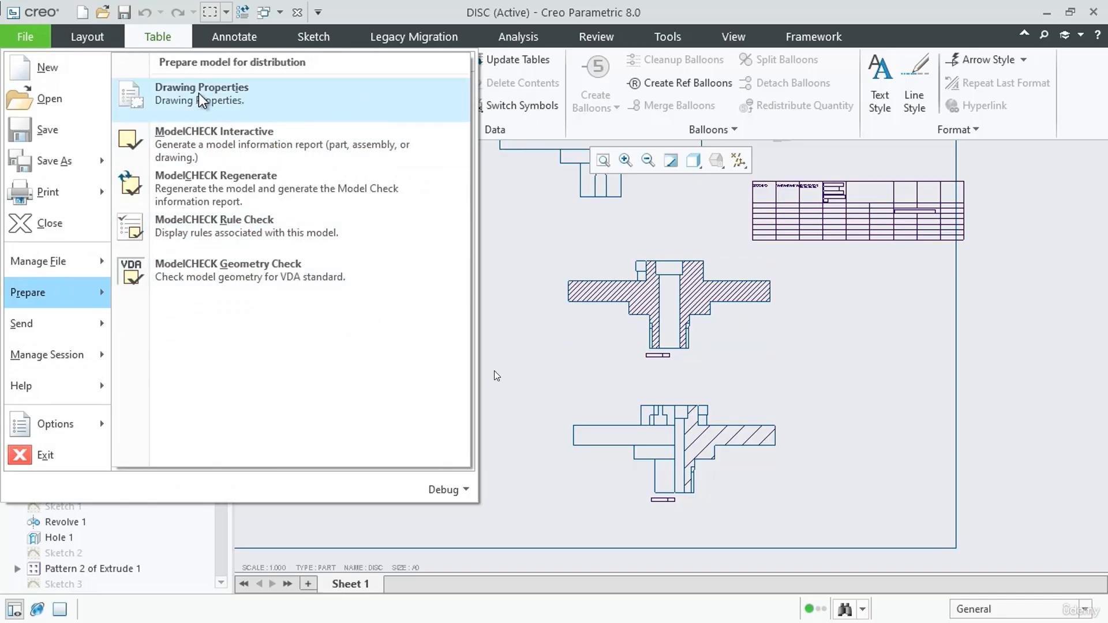
click(236, 99)
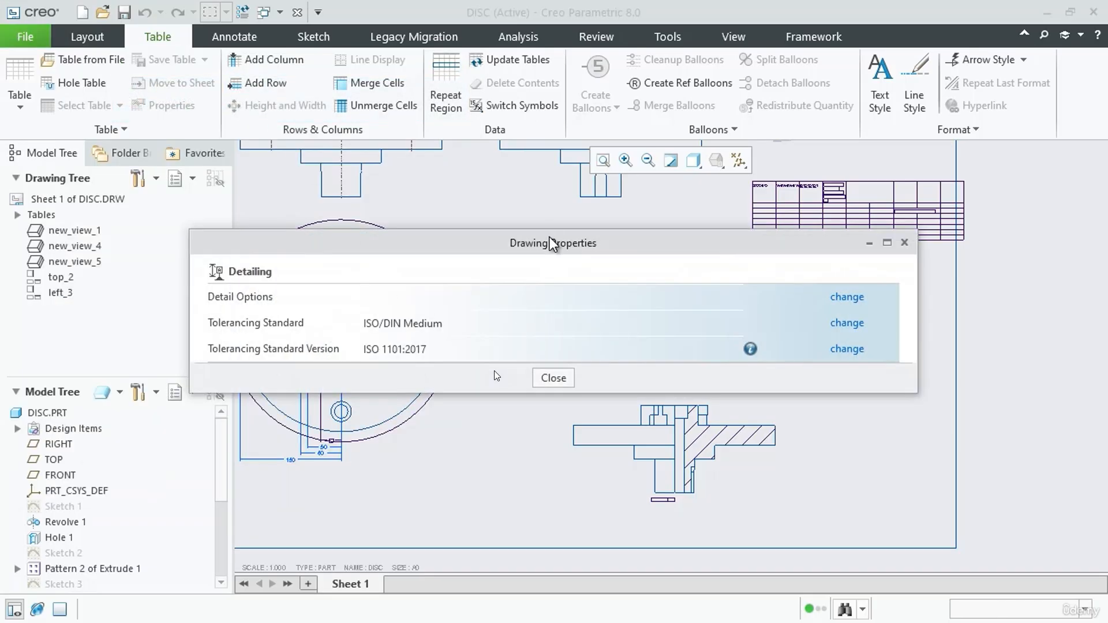
mouse_move(550, 230)
mouse_down()
mouse_move(563, 114)
mouse_move(531, 157)
mouse_up()
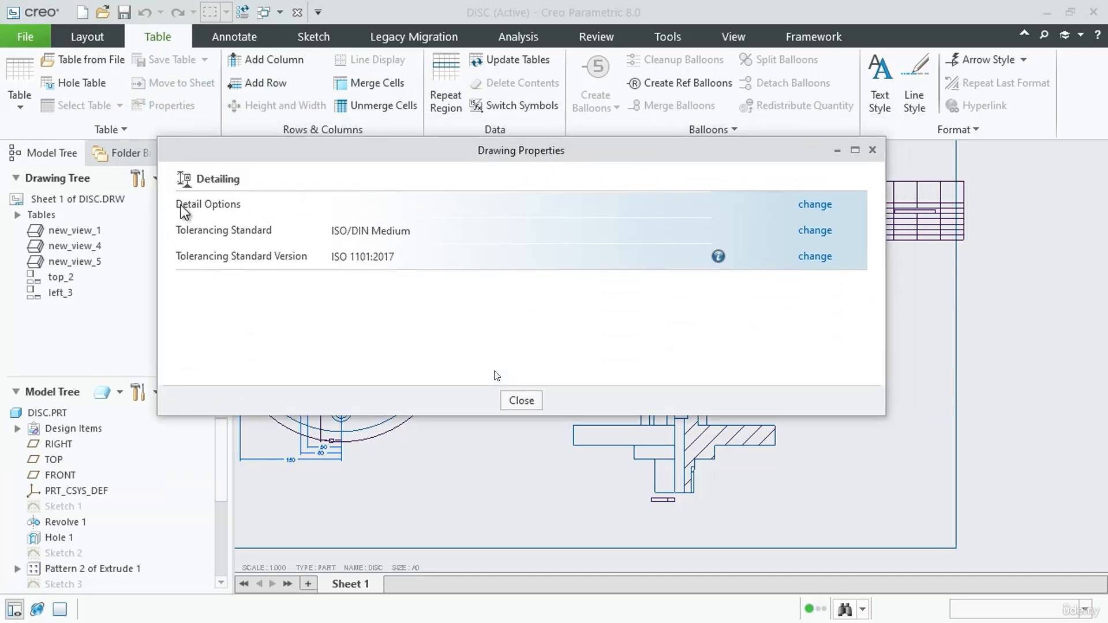
click(822, 204)
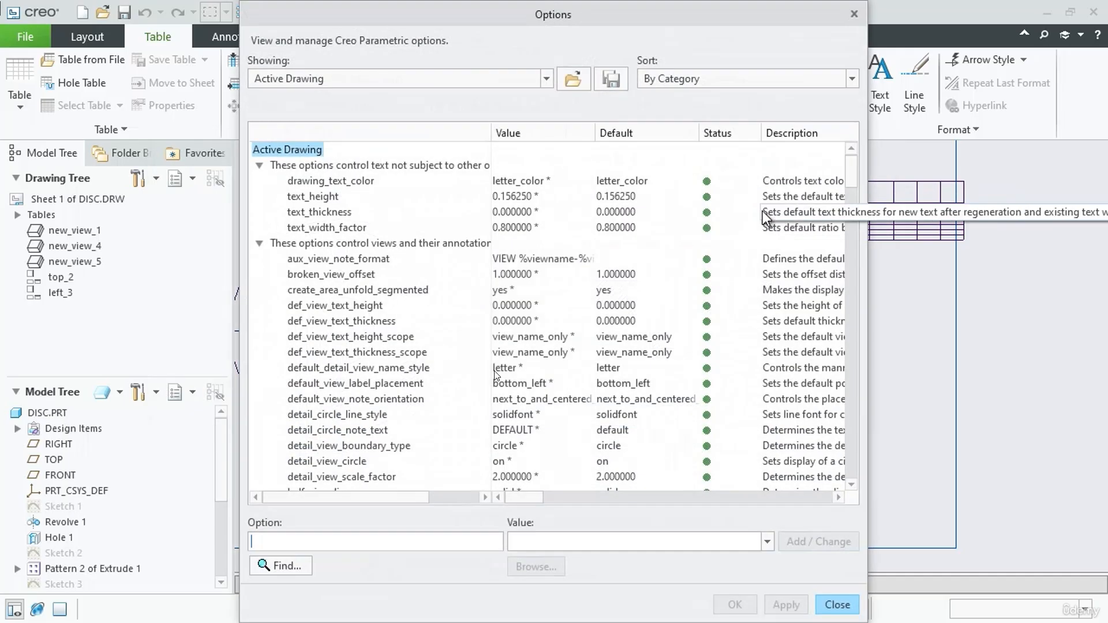
Look through the active drawing's detail options, from text and views to cross sections and dimensions
scroll(417, 414, down, 15)
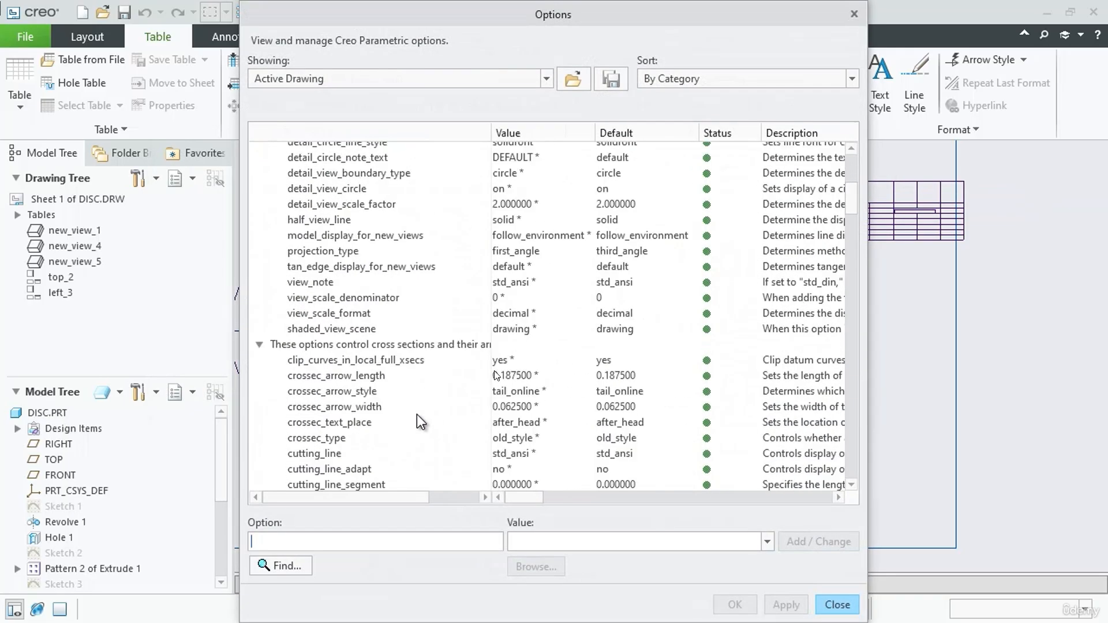
scroll(417, 415, down, 6)
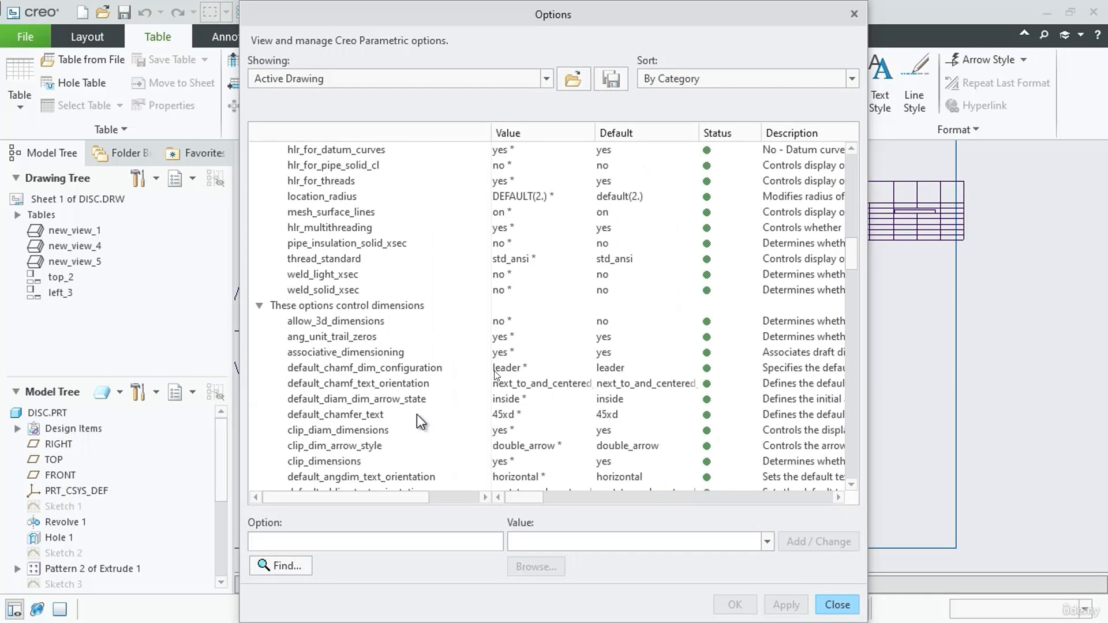
scroll(416, 414, down, 8)
scroll(417, 414, down, 3)
scroll(417, 414, up, 20)
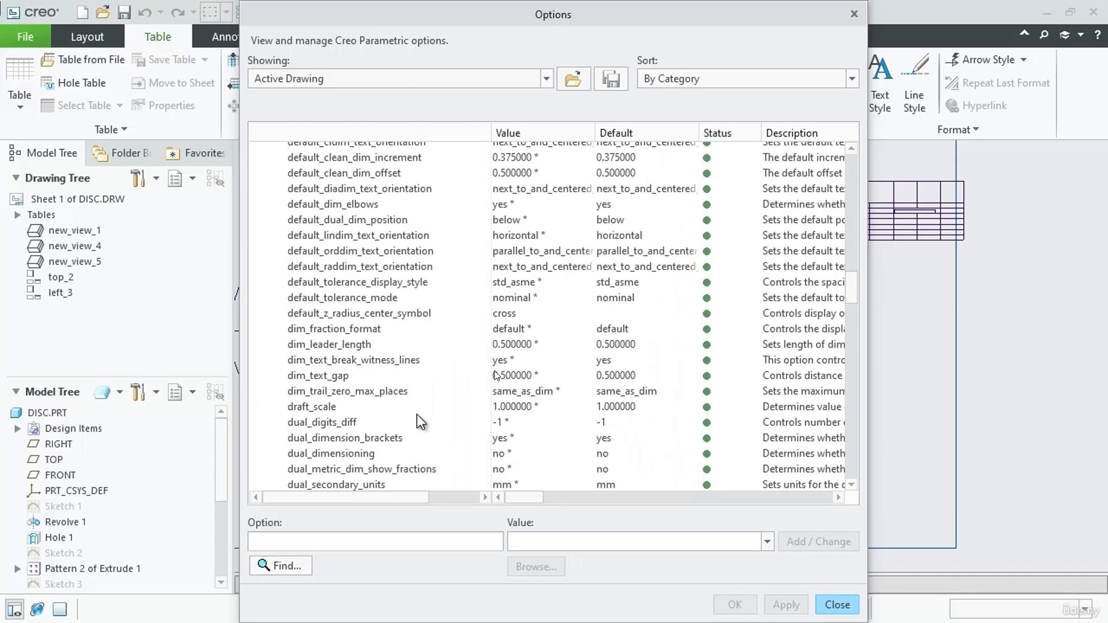
scroll(414, 415, up, 12)
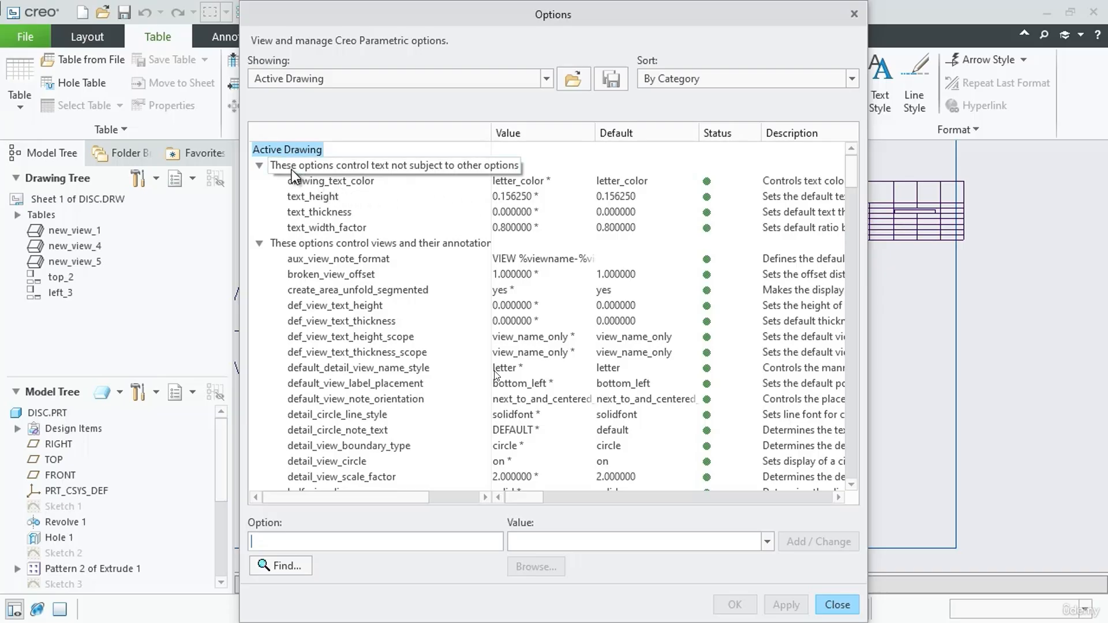
Collapse every option category down to Miscellaneous options and widen the name column so the full category names fit
click(259, 165)
click(259, 181)
click(259, 196)
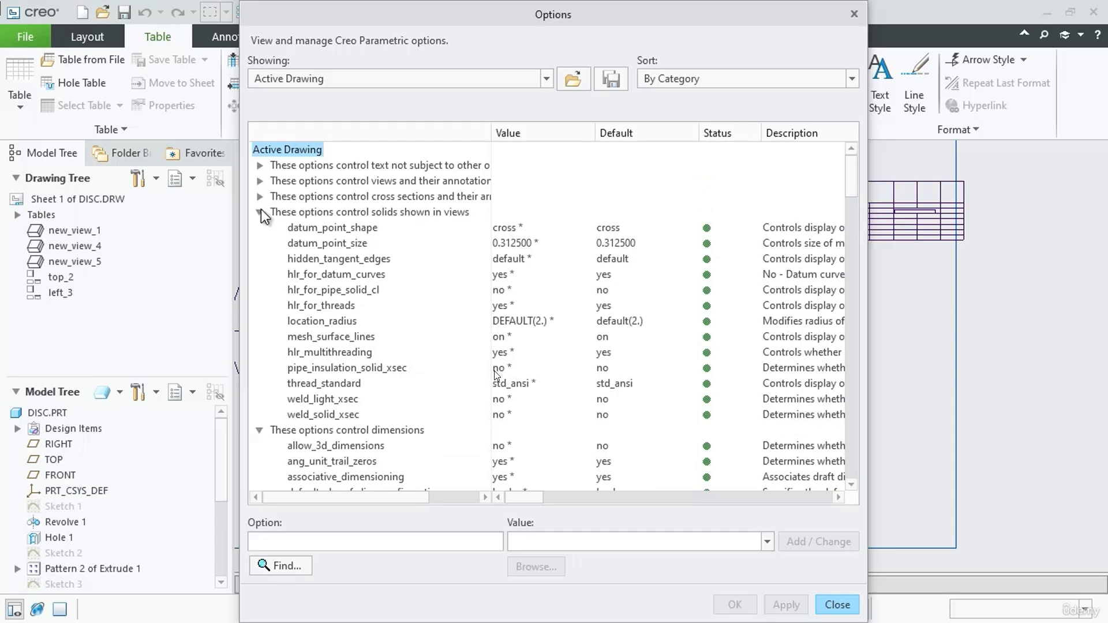
click(260, 212)
click(259, 227)
click(259, 243)
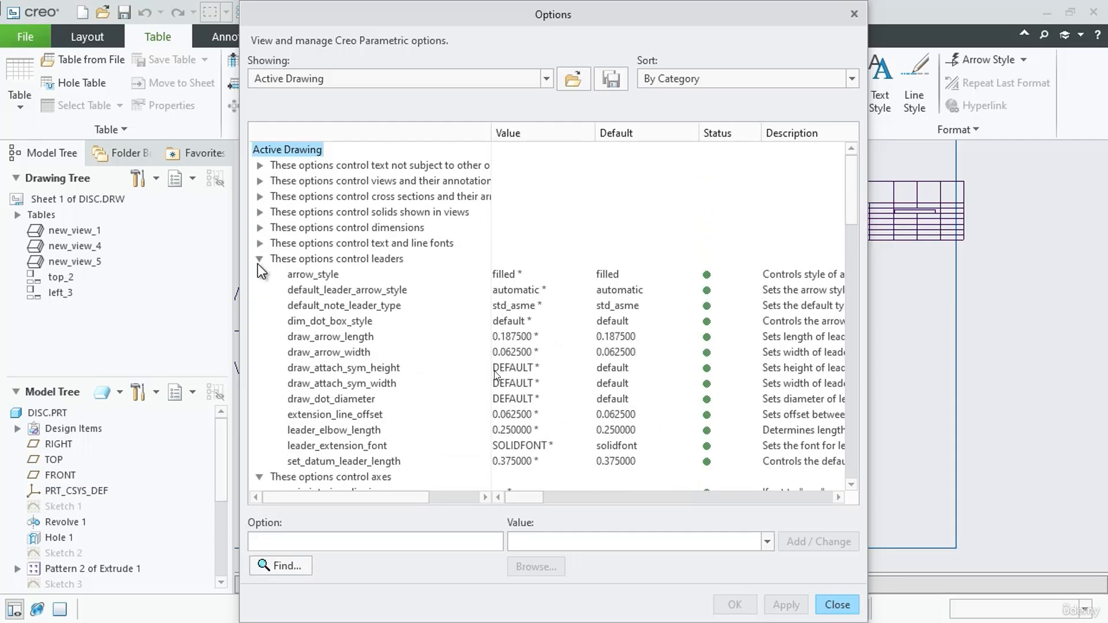
click(259, 258)
click(259, 274)
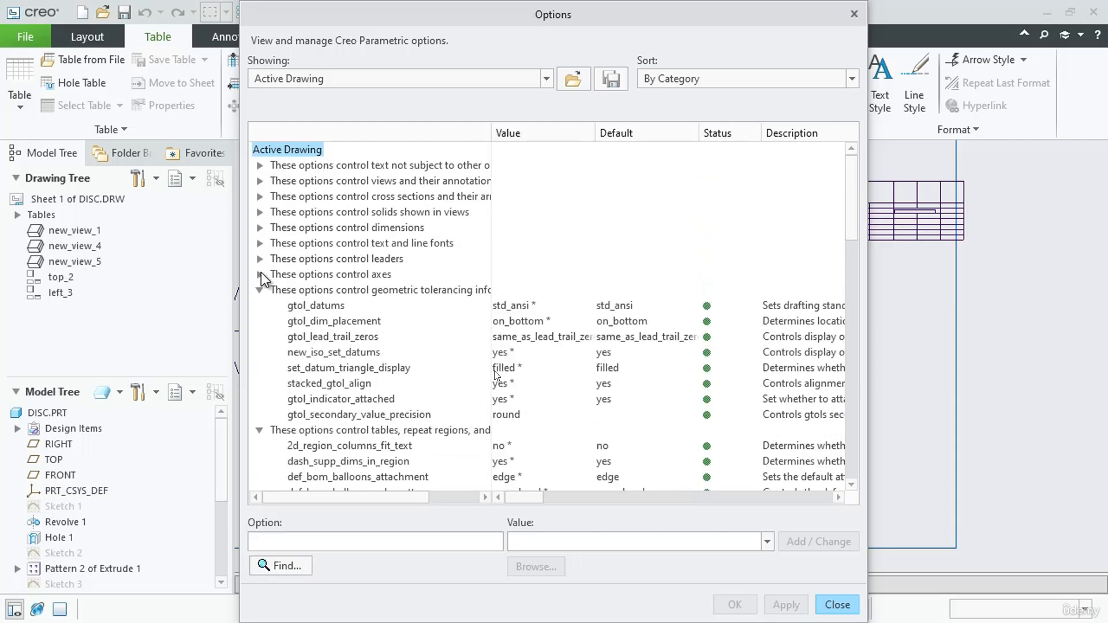
click(260, 290)
click(259, 305)
click(259, 321)
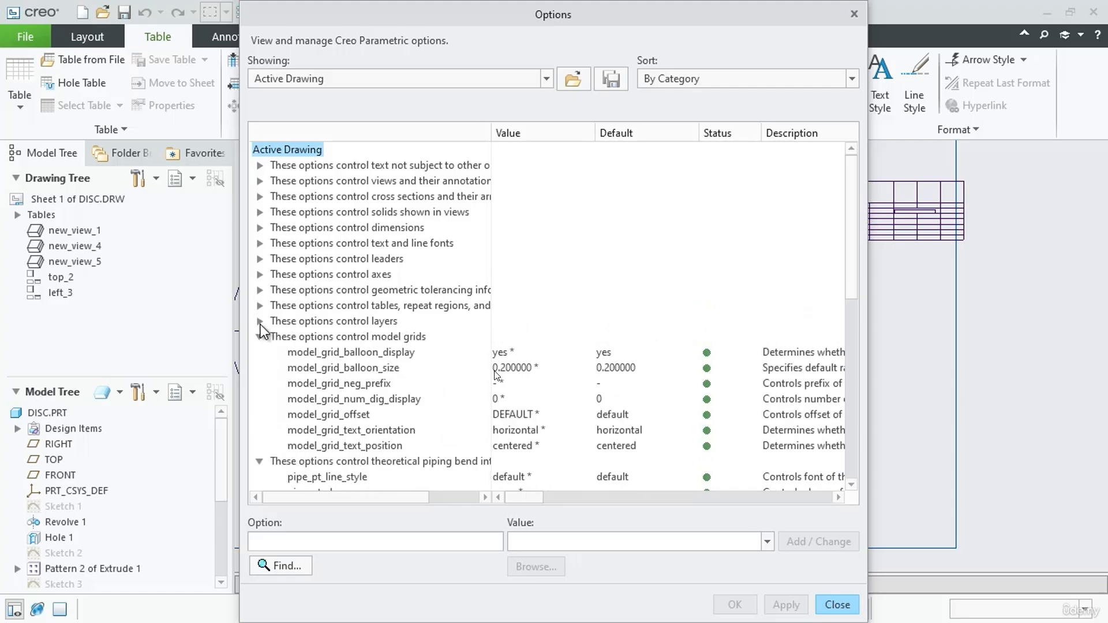
click(259, 336)
click(259, 352)
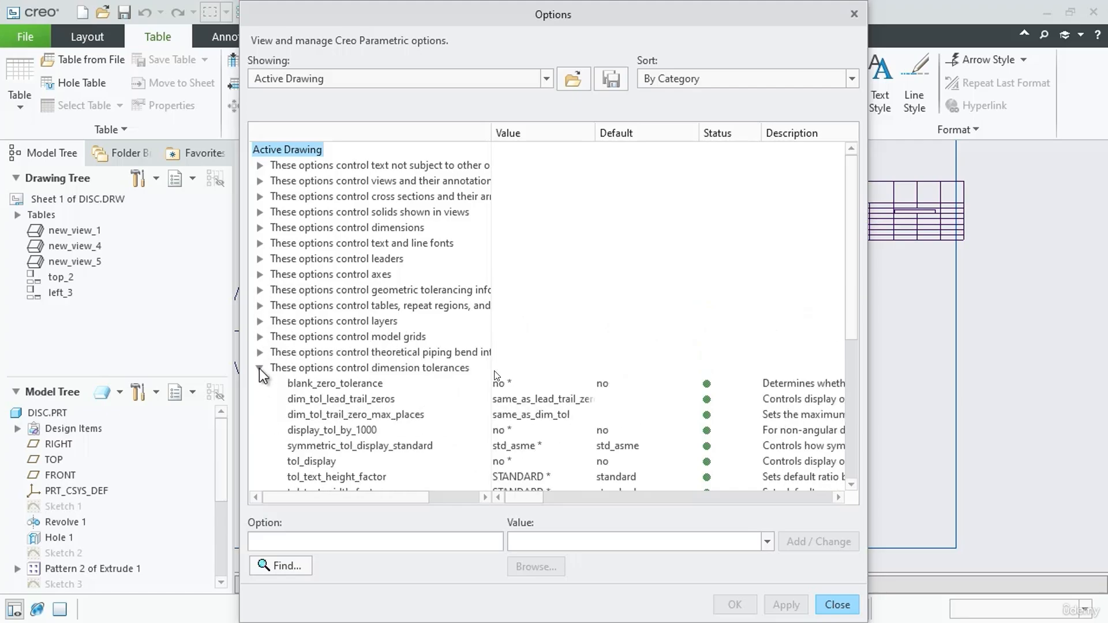
click(259, 368)
scroll(325, 323, down, 3)
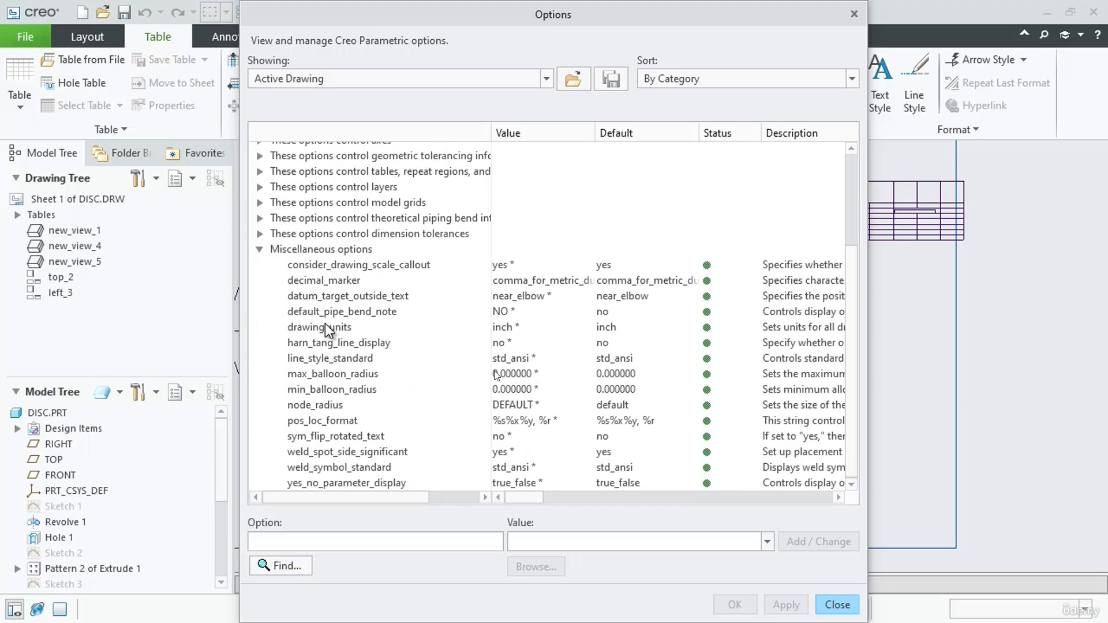
click(260, 249)
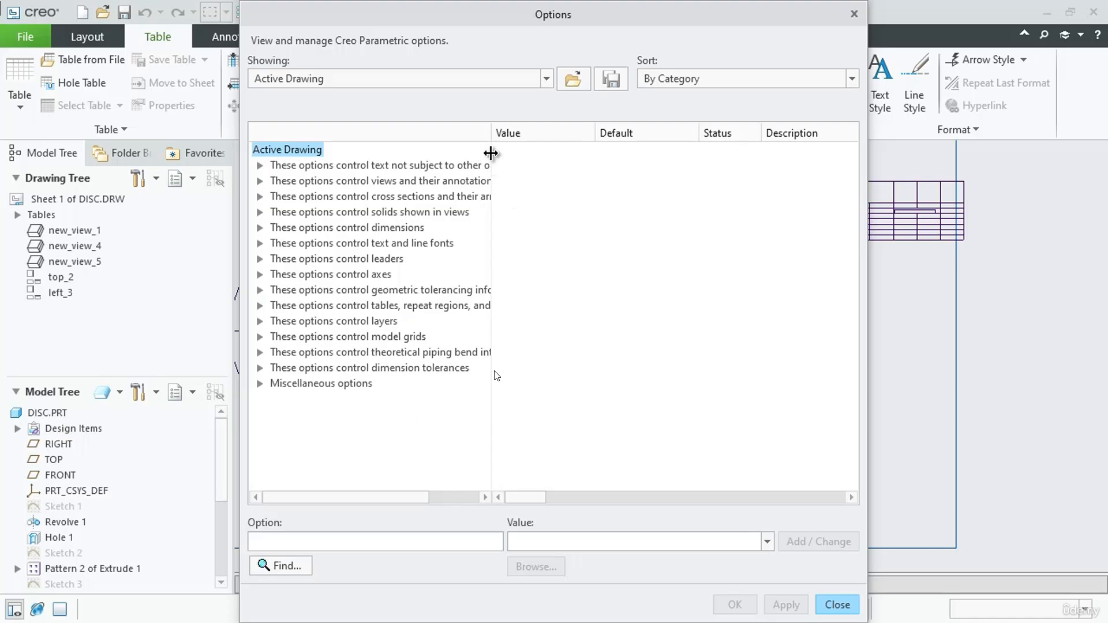
drag(492, 144, 620, 160)
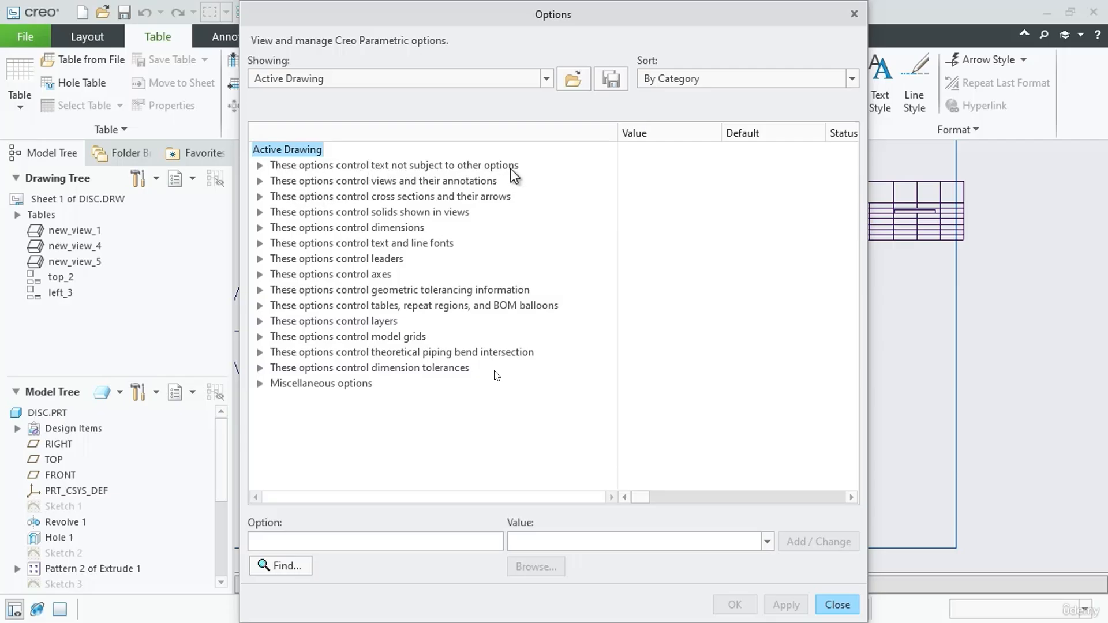
Examine the drawing_text_color, text_height, text_thickness and text_width_factor options in the general text category, then collapse it
click(259, 165)
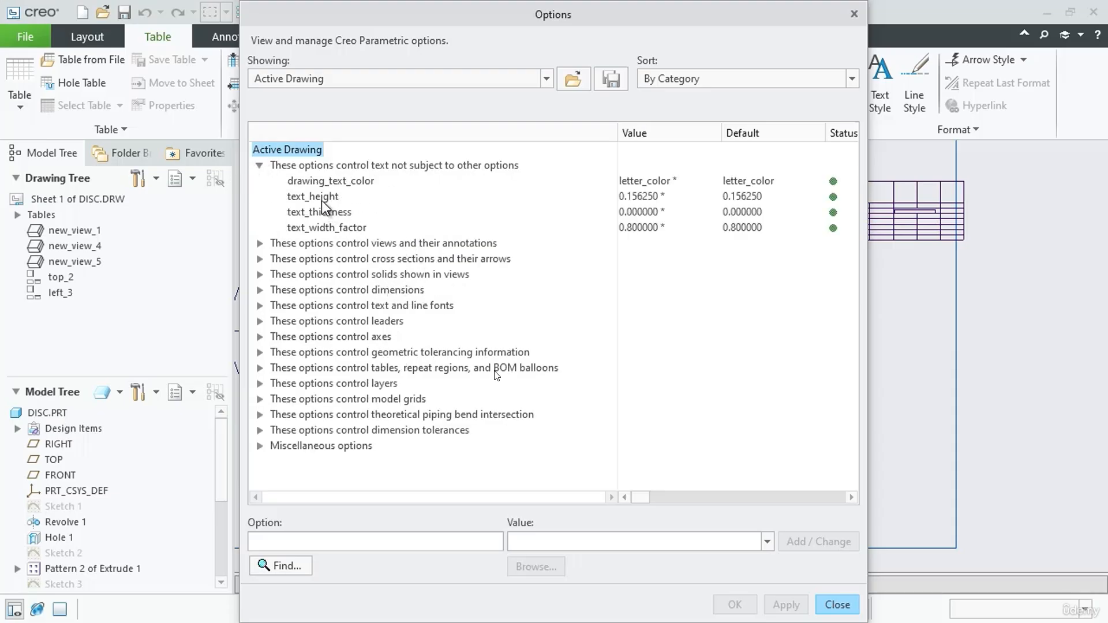
click(318, 182)
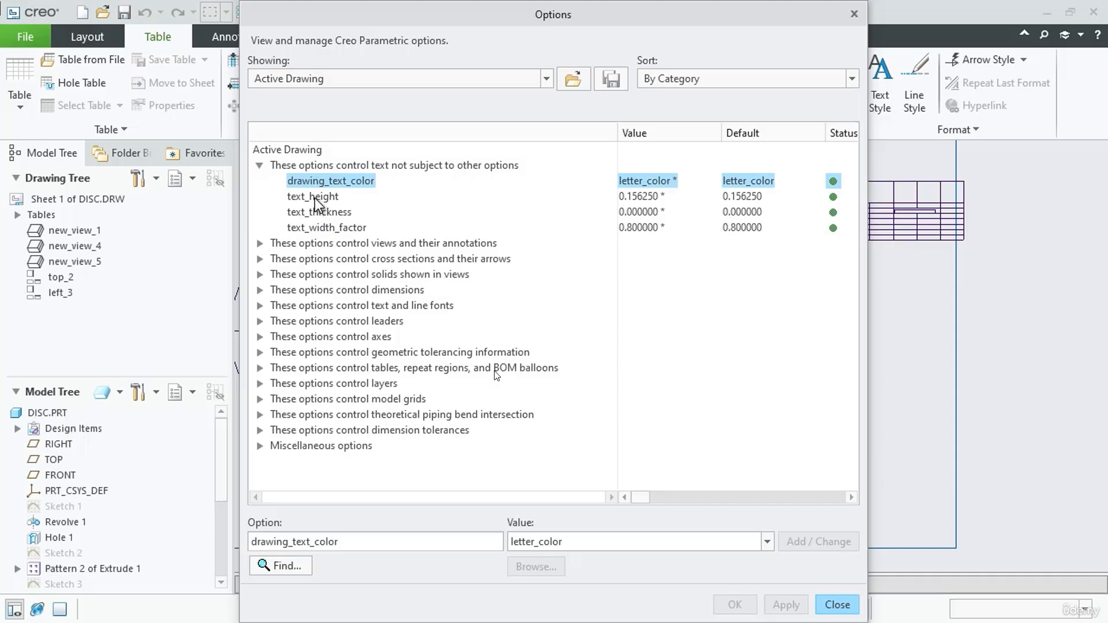
click(314, 197)
click(329, 213)
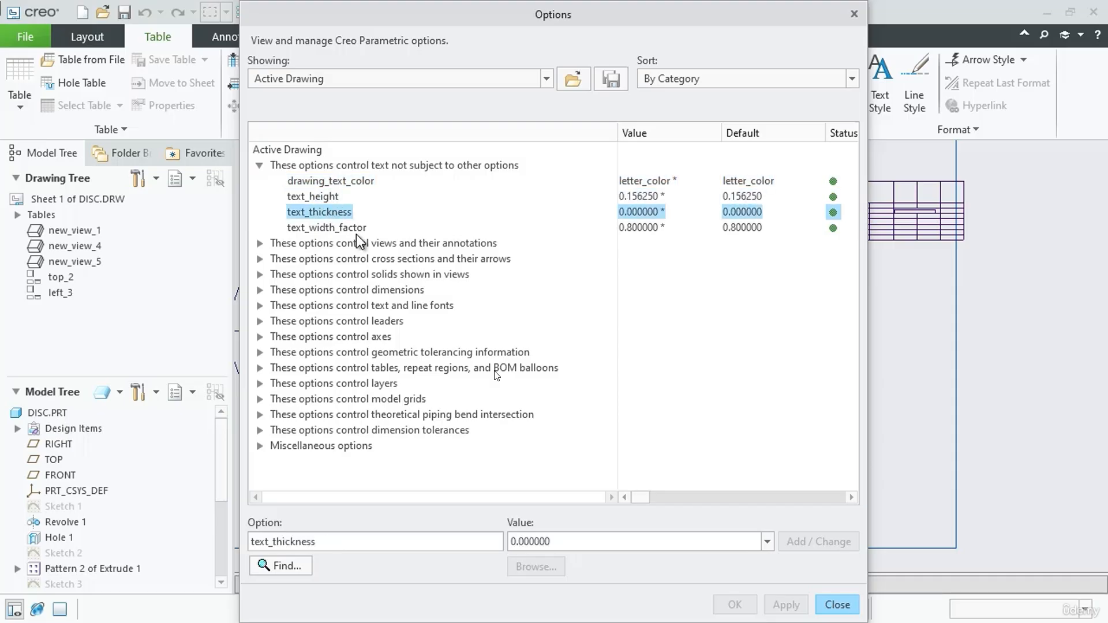
click(358, 228)
click(331, 198)
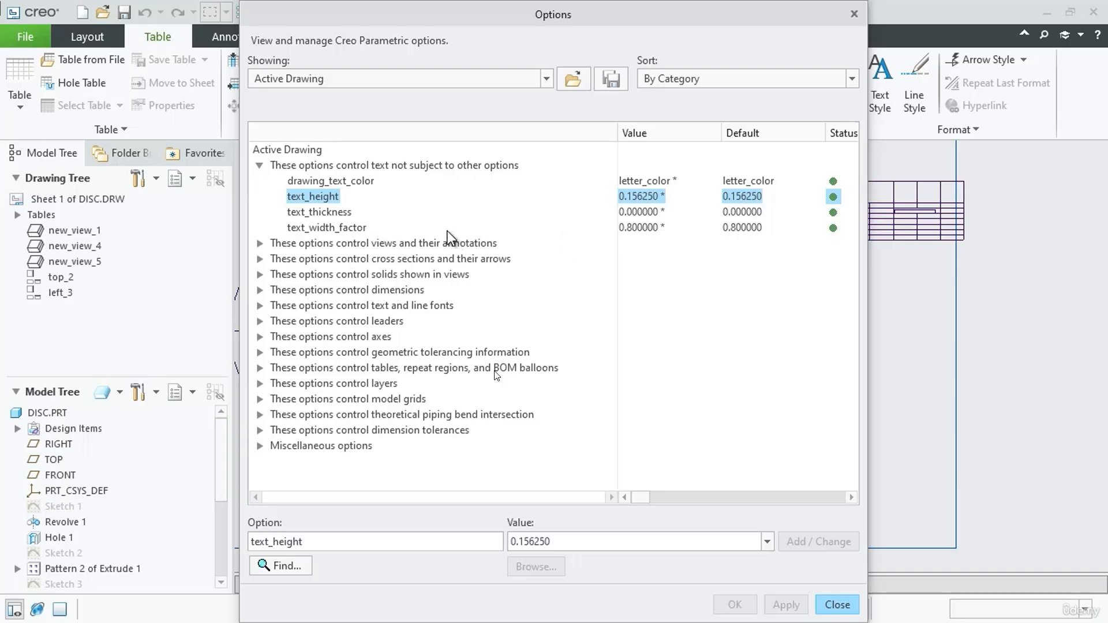
click(330, 212)
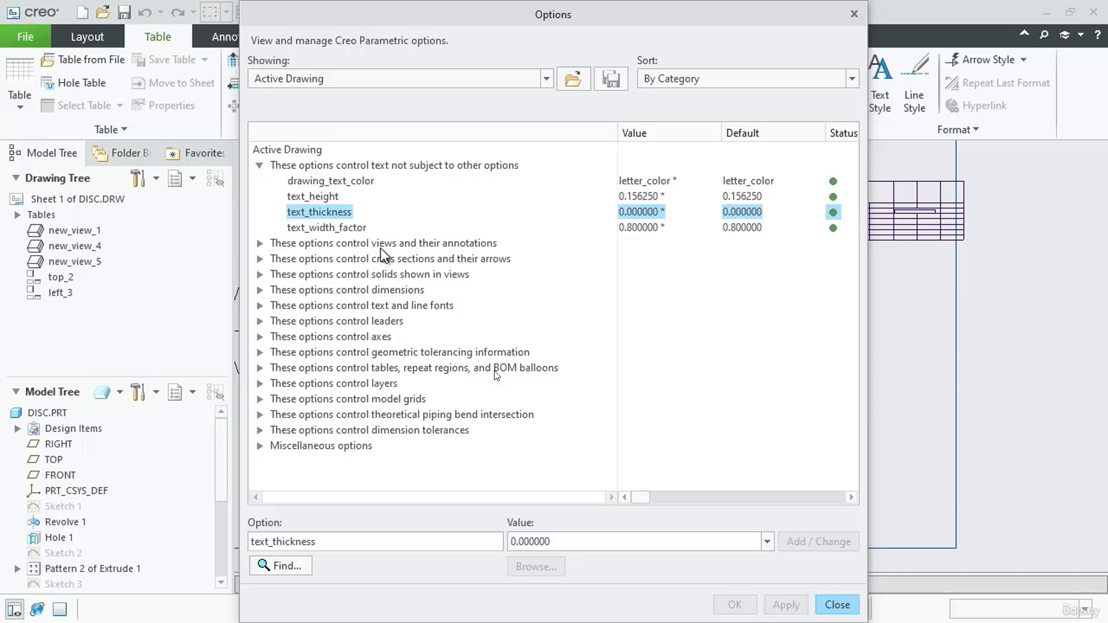
click(323, 228)
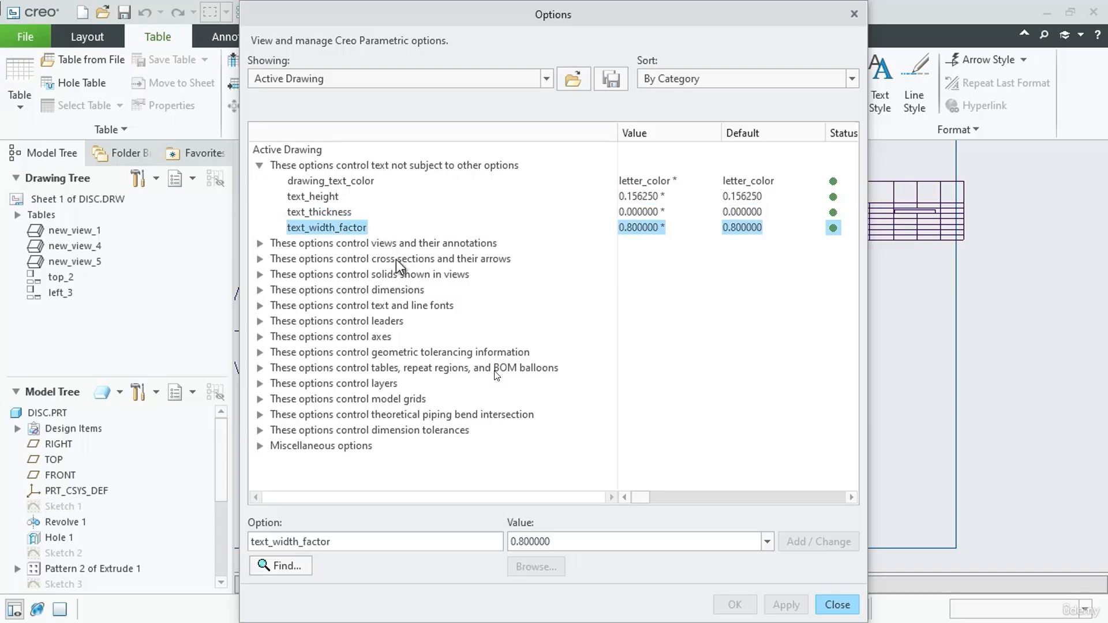
click(258, 165)
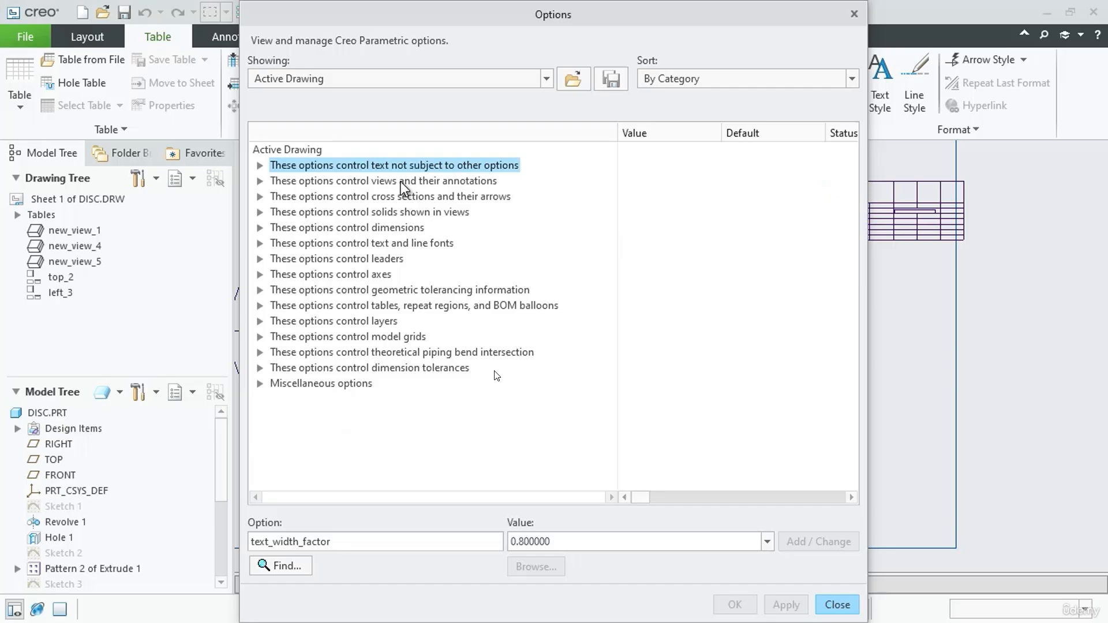
Expand the category controlling views and their annotations and review its options
click(259, 181)
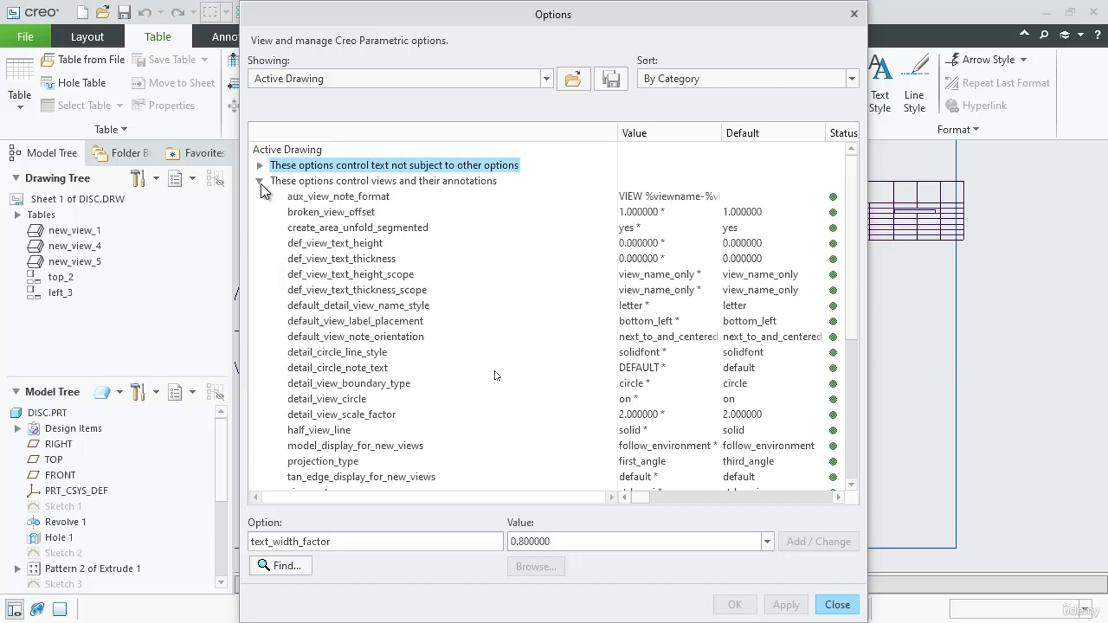
scroll(427, 335, down, 3)
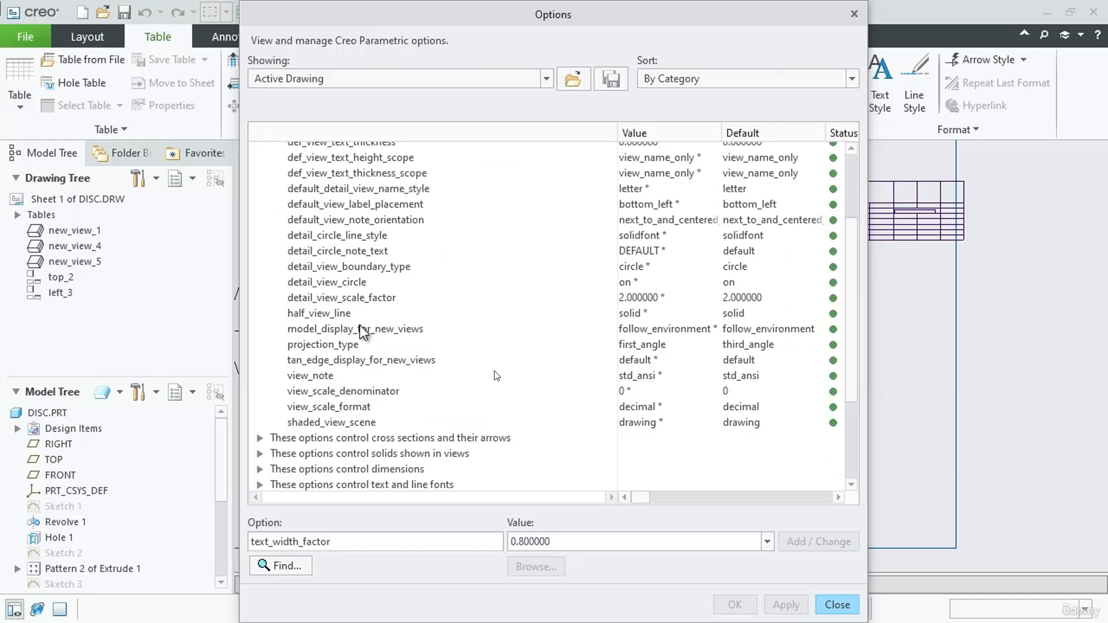
scroll(366, 309, up, 2)
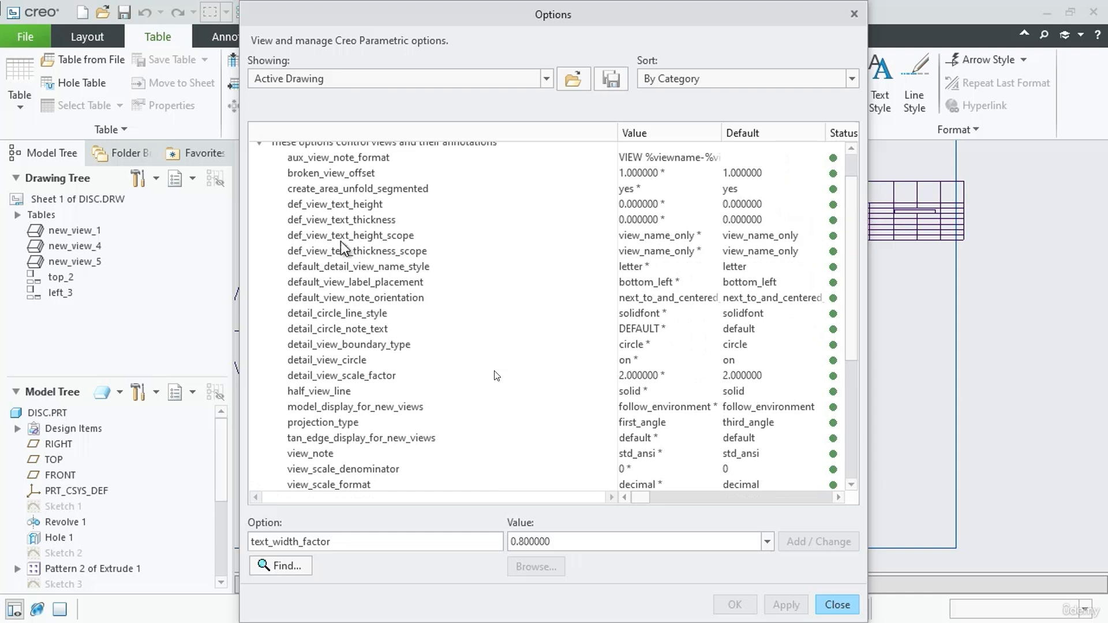
scroll(369, 340, up, 1)
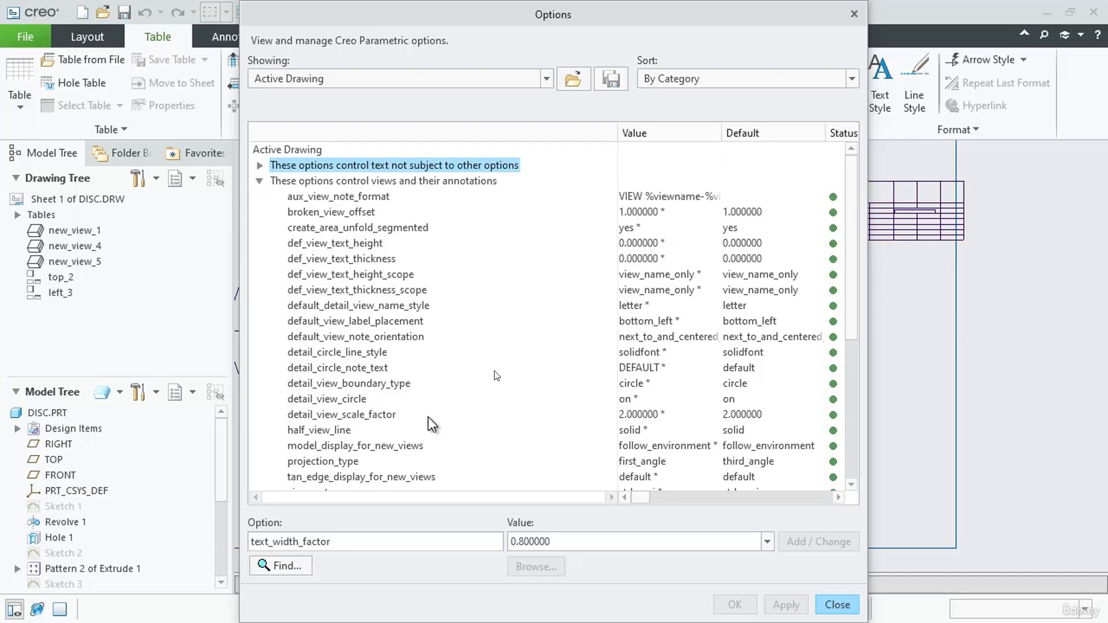
scroll(428, 408, down, 1)
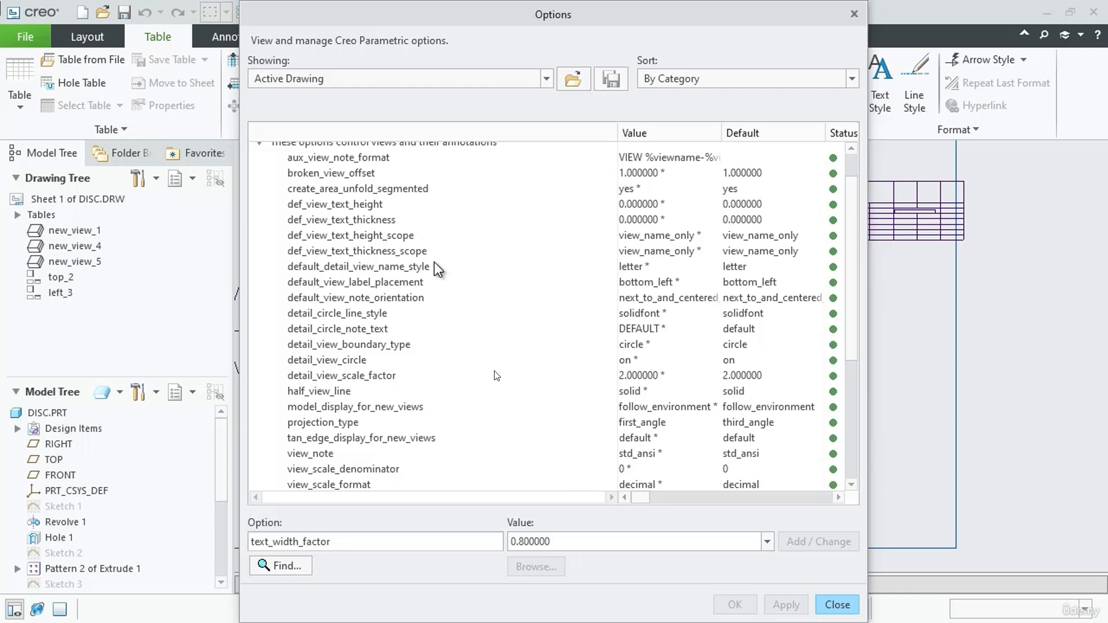
Save the active drawing's detail options as the configuration file "My standard" in the My Documents Project folder
click(615, 81)
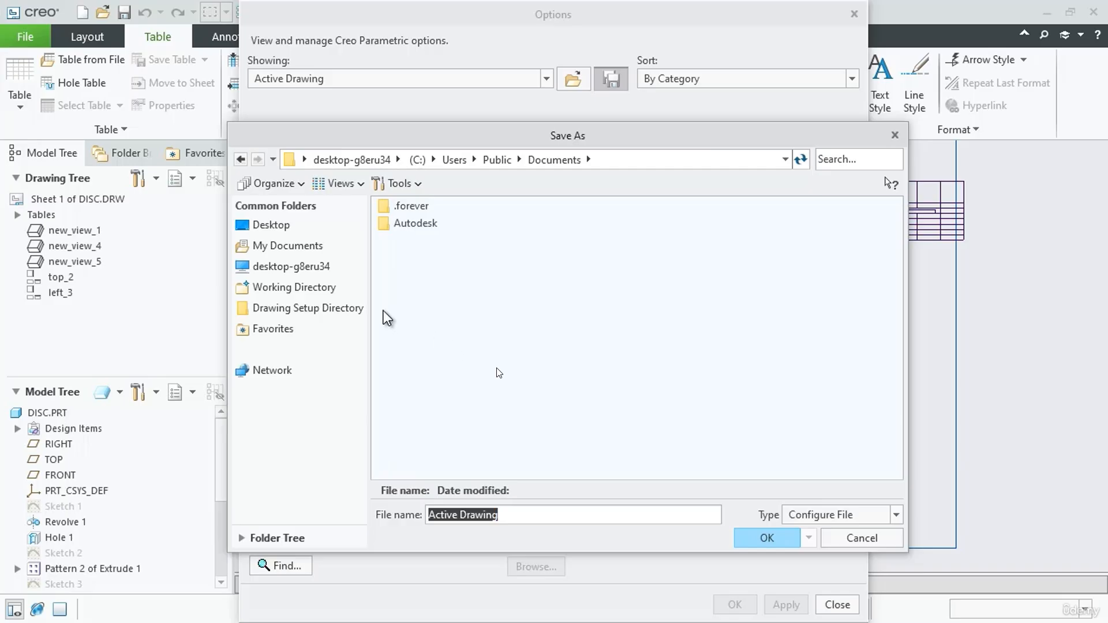
click(319, 289)
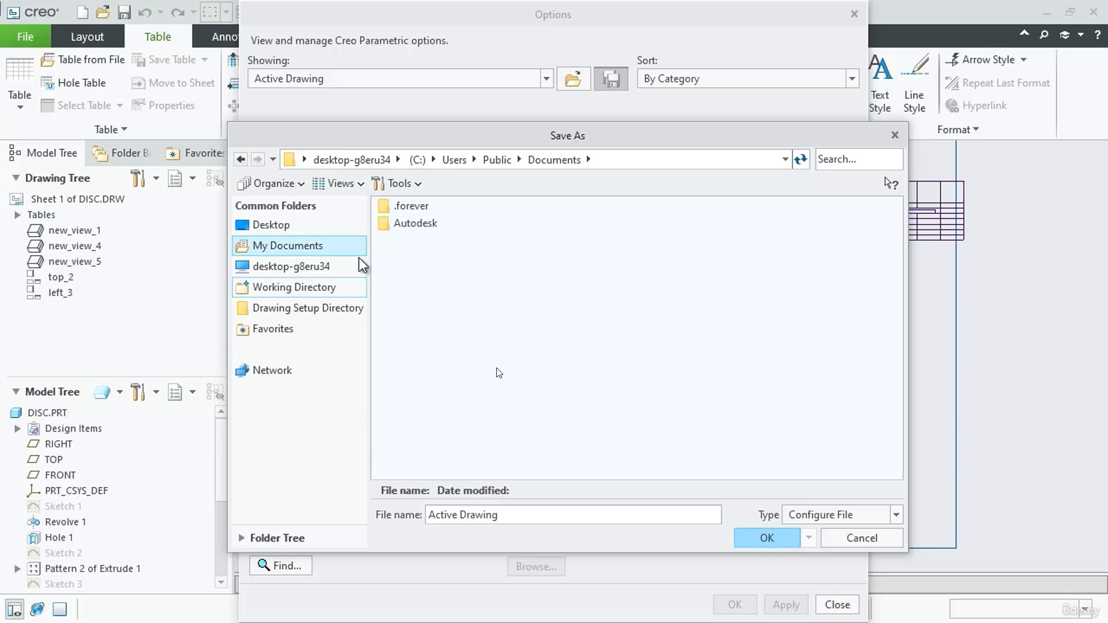
click(293, 247)
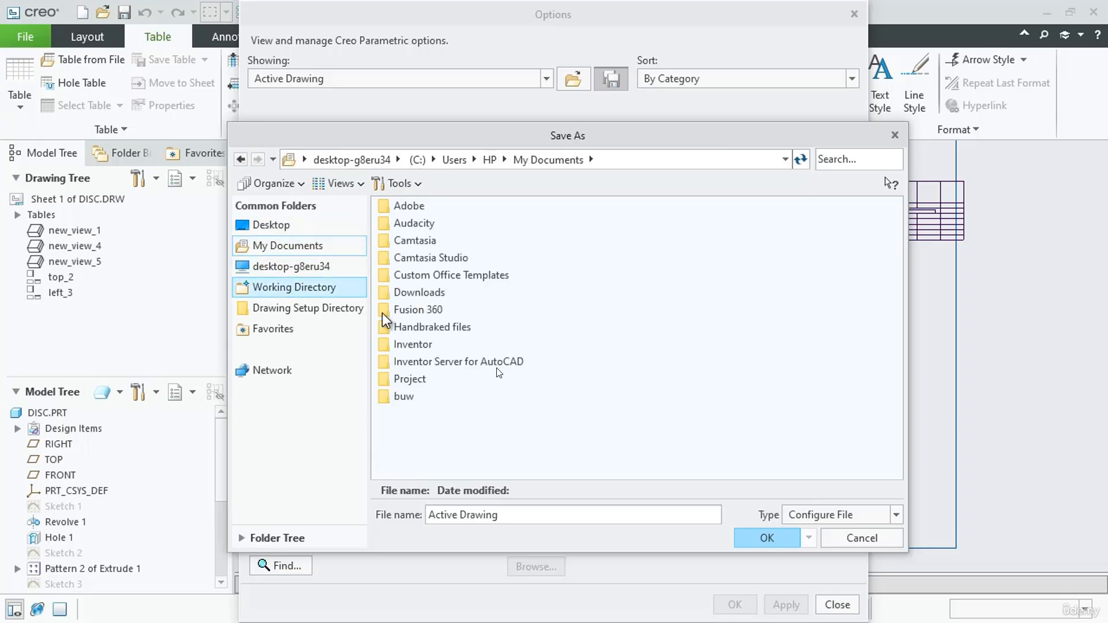
double_click(420, 382)
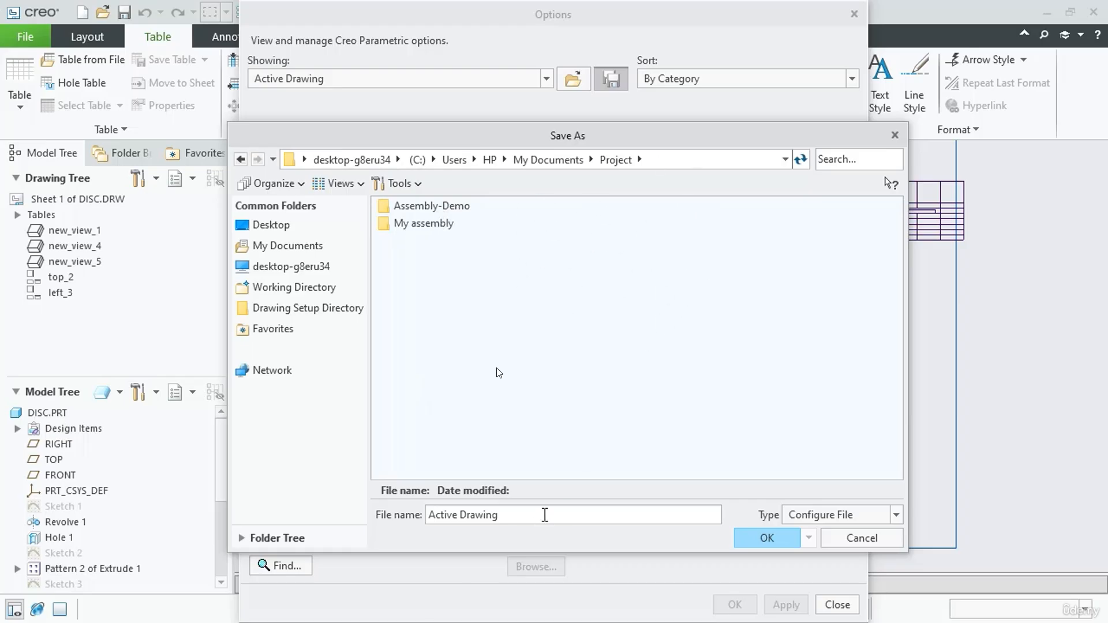
drag(548, 514, 313, 524)
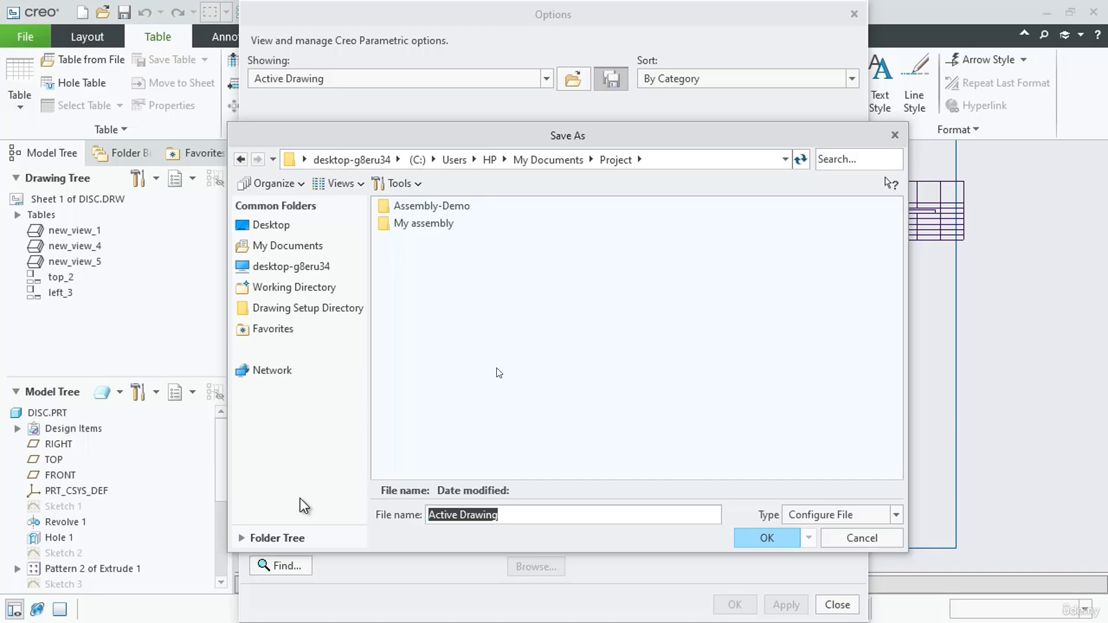
text(My s)
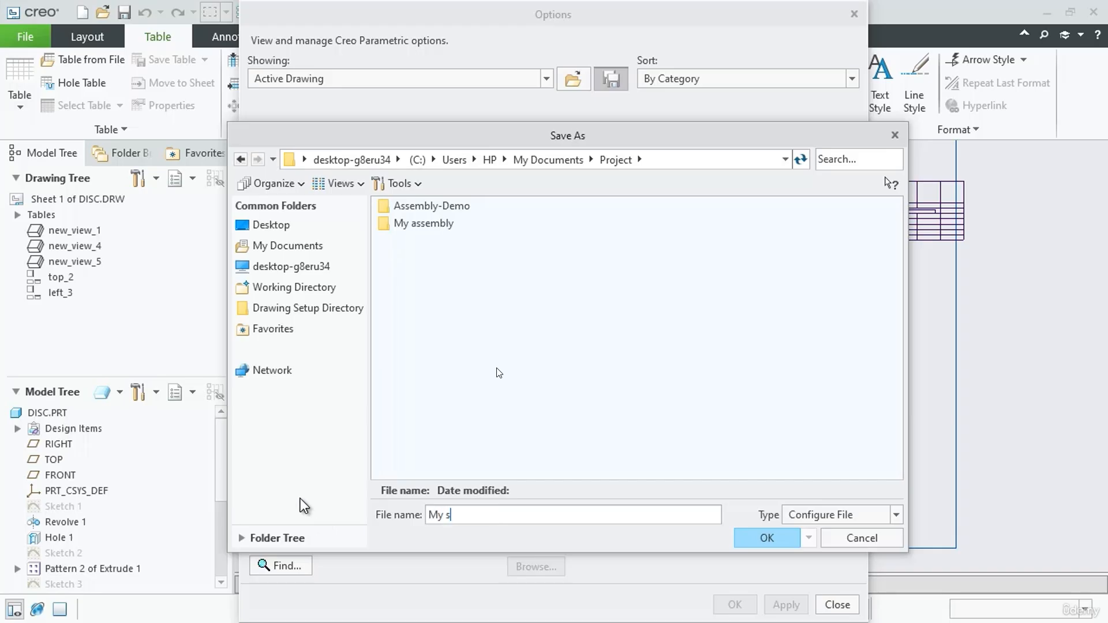
text(tandard)
click(866, 515)
click(820, 531)
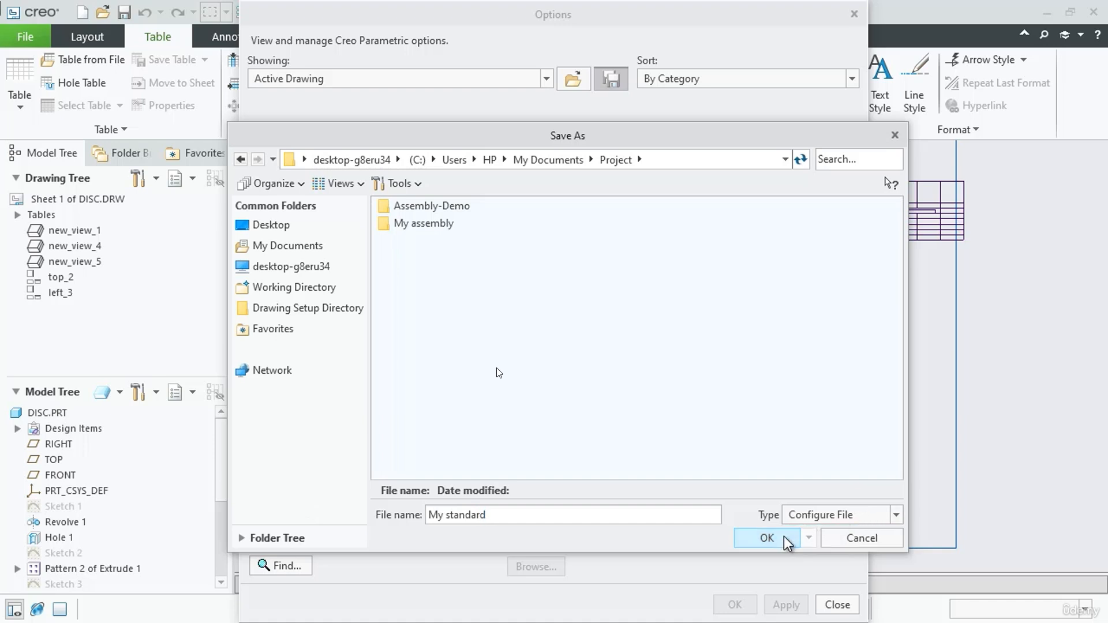
click(780, 540)
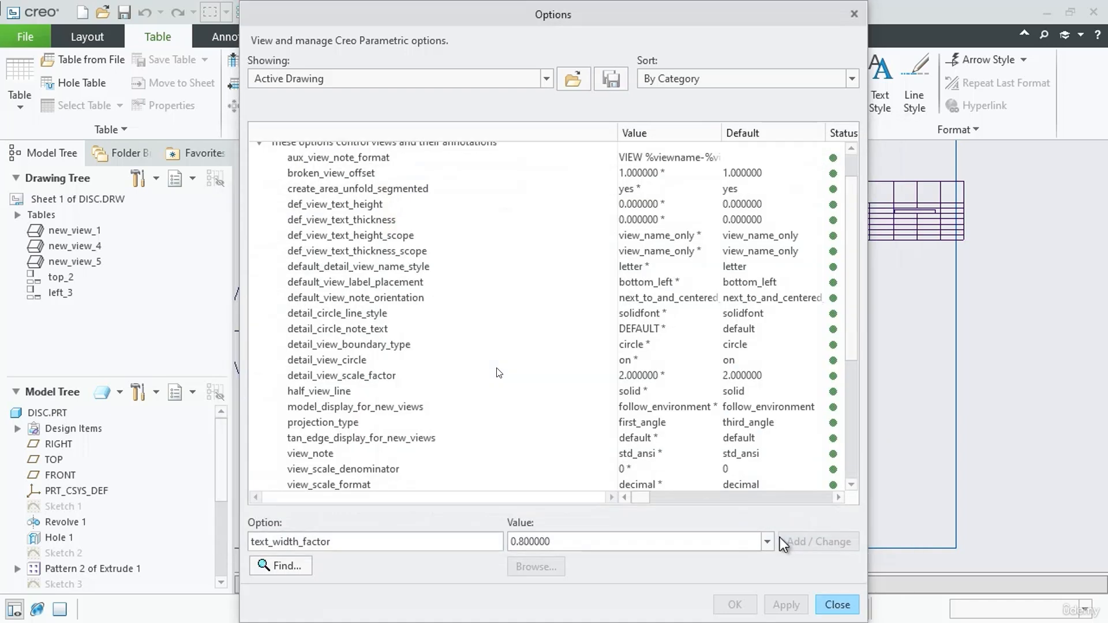
Close the detail options and the drawing properties, and save the DISC drawing
click(836, 605)
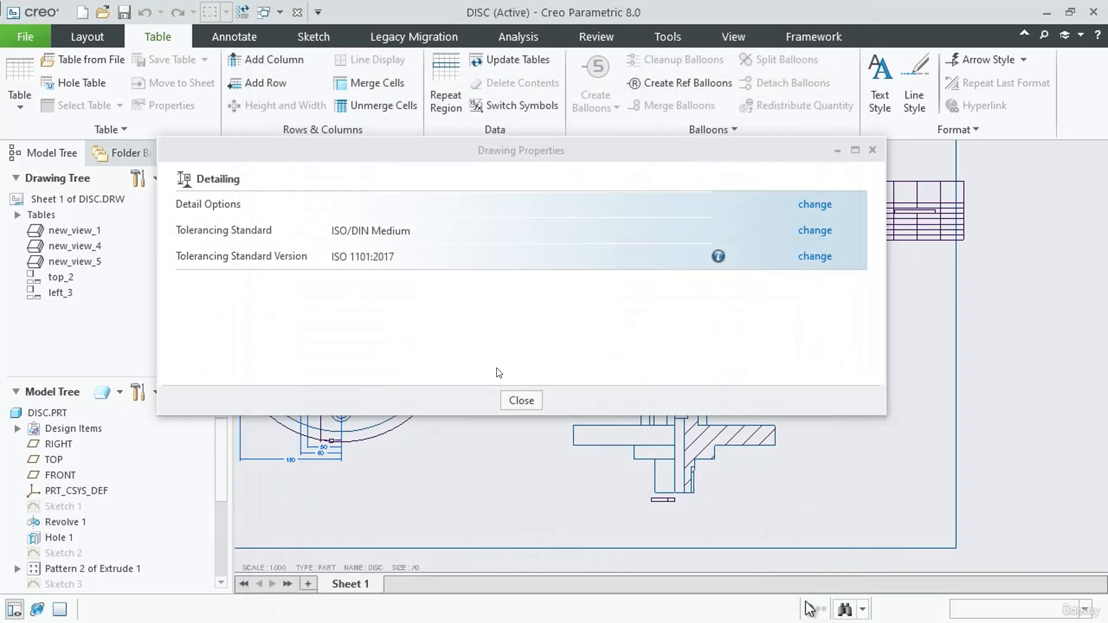
click(865, 153)
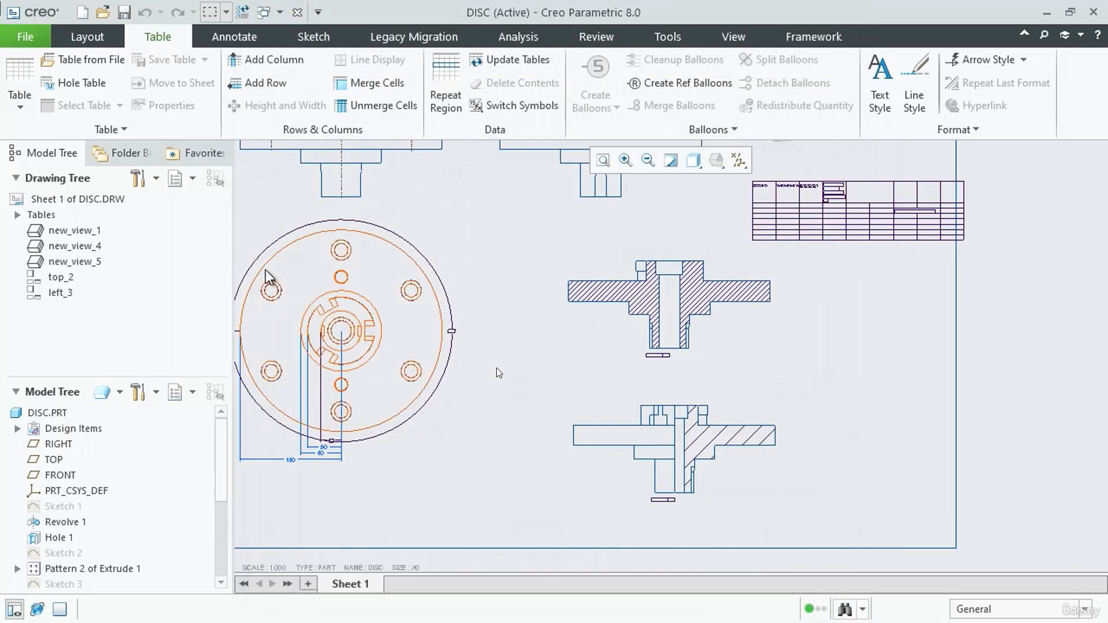
click(27, 37)
click(36, 129)
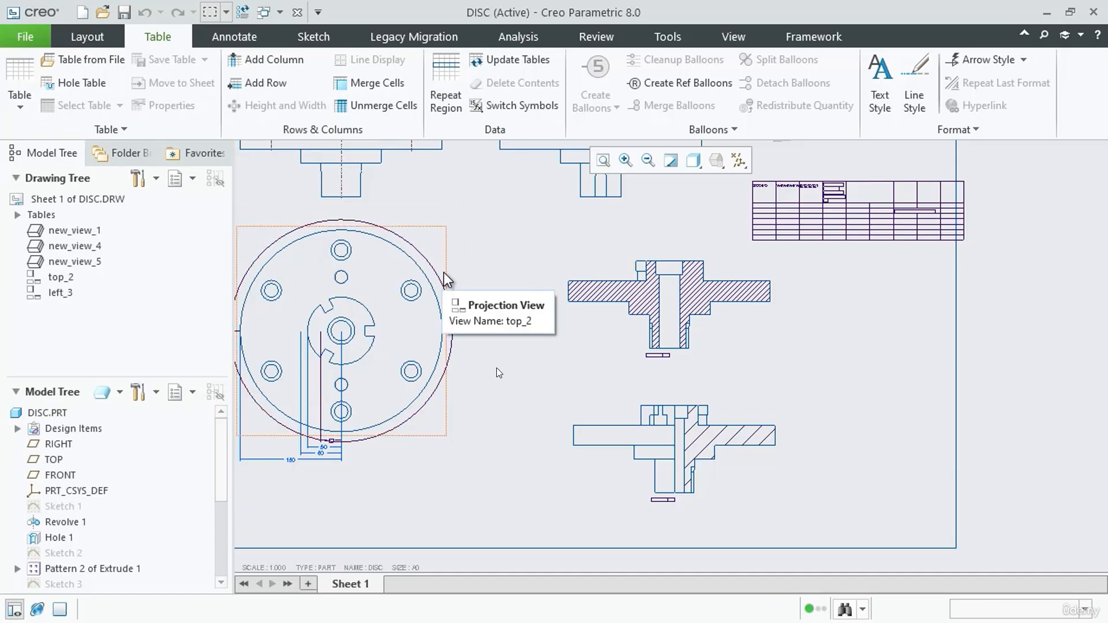
Switch to File Explorer, check the Project folder for My standard.dtl, and return to Creo Parametric
key(alt+Tab)
click(275, 145)
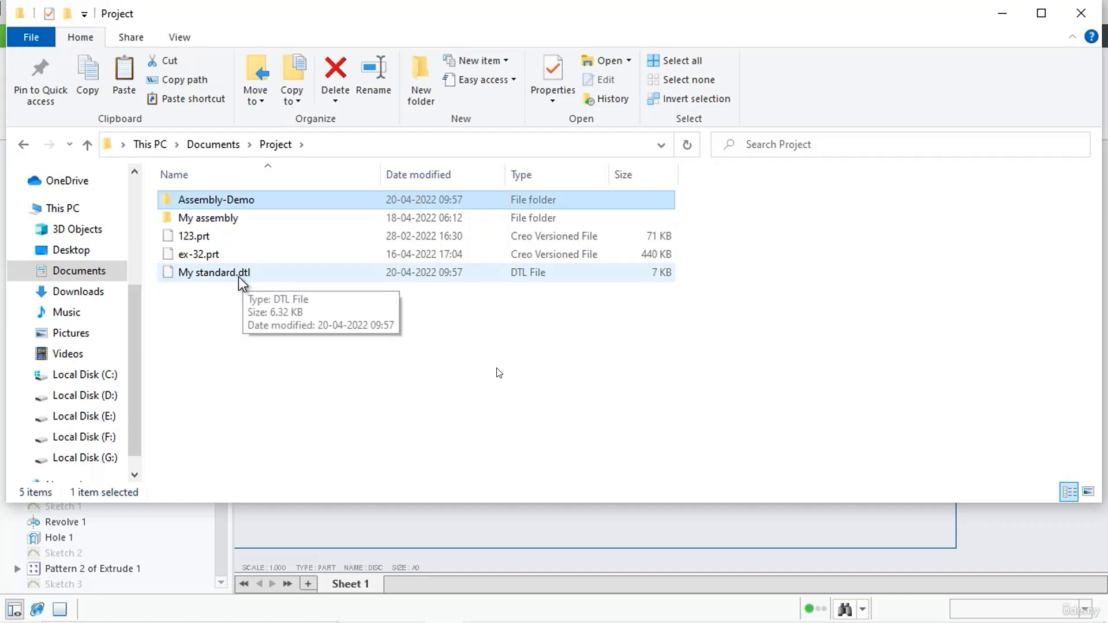
click(265, 275)
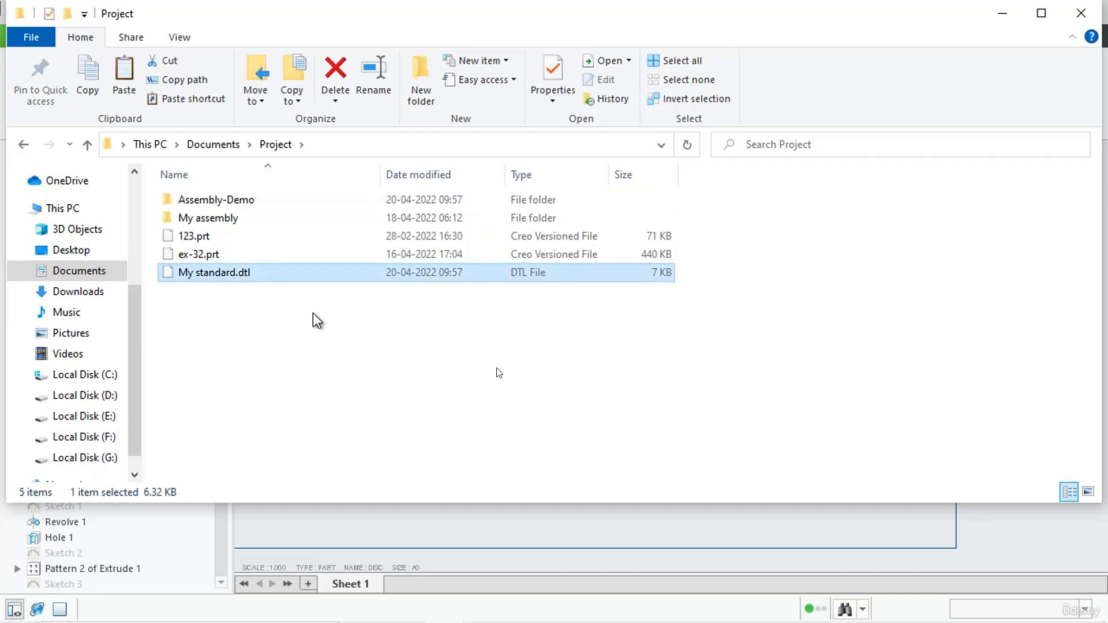
click(1003, 13)
Create a new drawing drw0001 of disc.prt without the default template, using an empty landscape A0 sheet
click(26, 36)
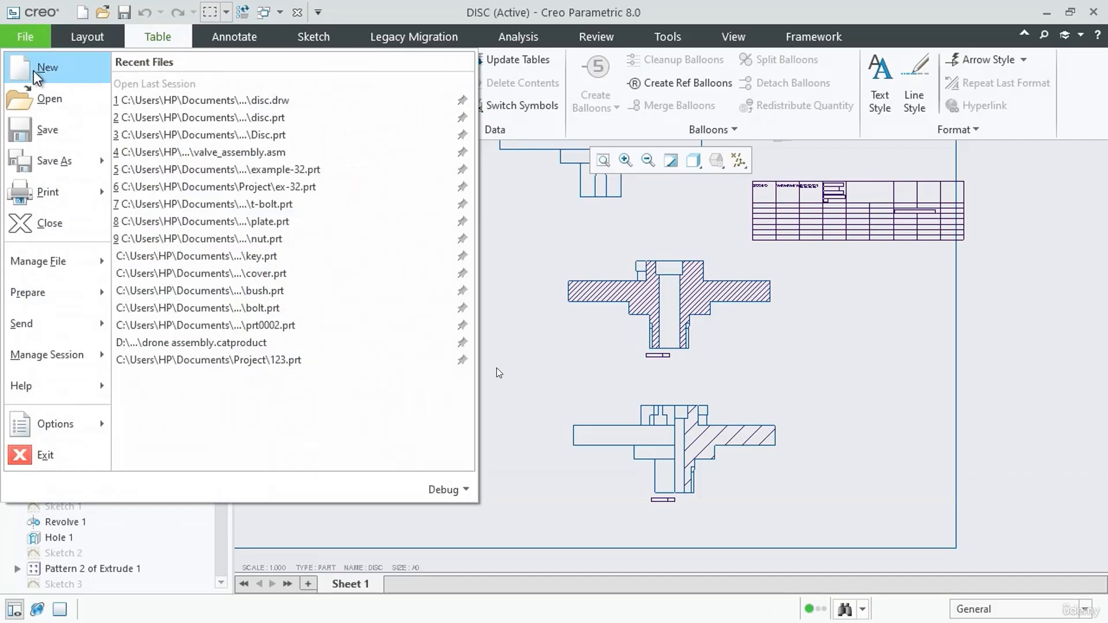
click(33, 71)
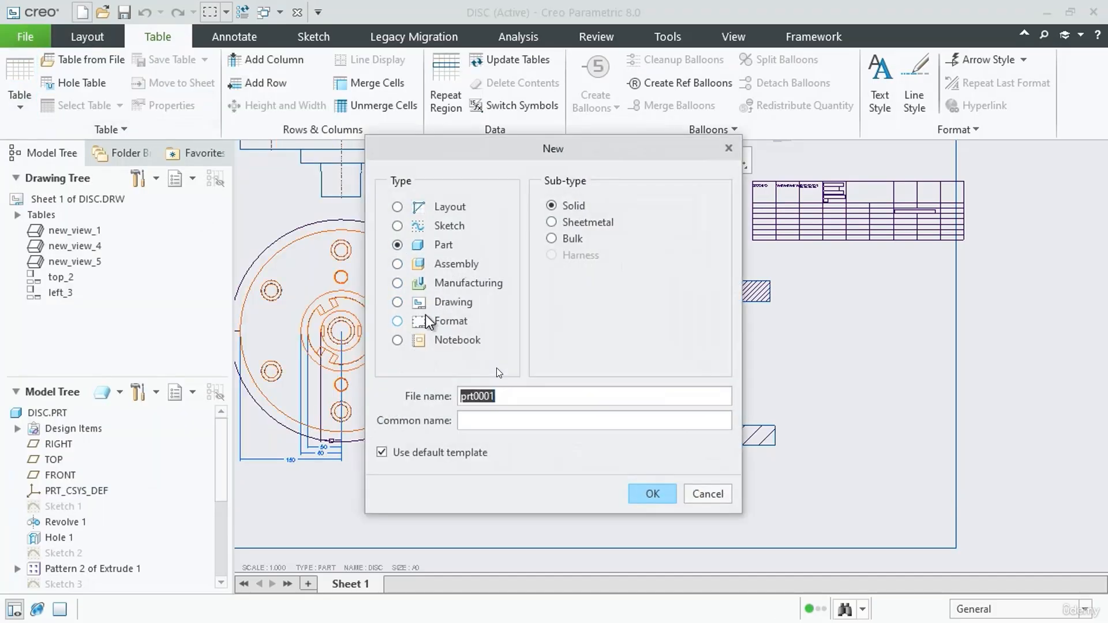
click(398, 302)
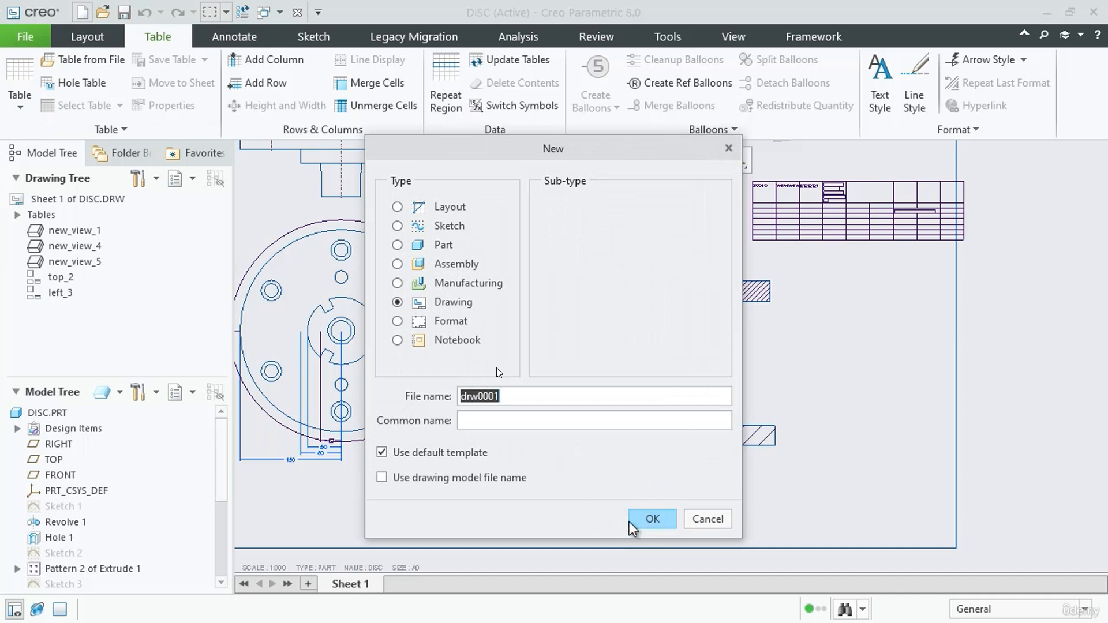
click(382, 477)
click(381, 453)
click(381, 477)
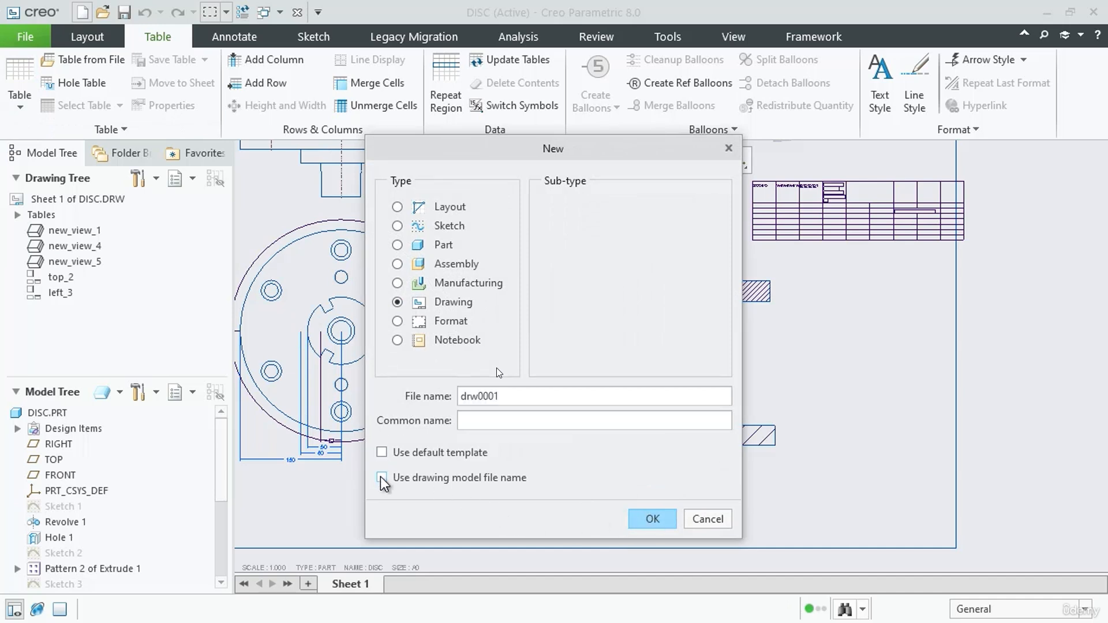
click(662, 521)
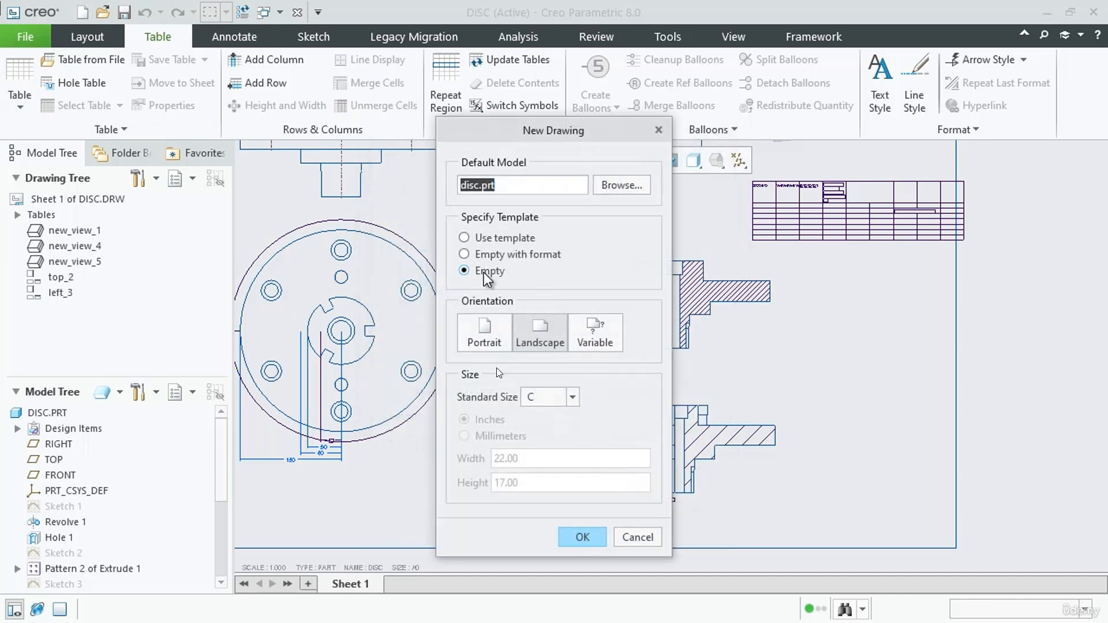
click(484, 272)
click(563, 397)
click(554, 417)
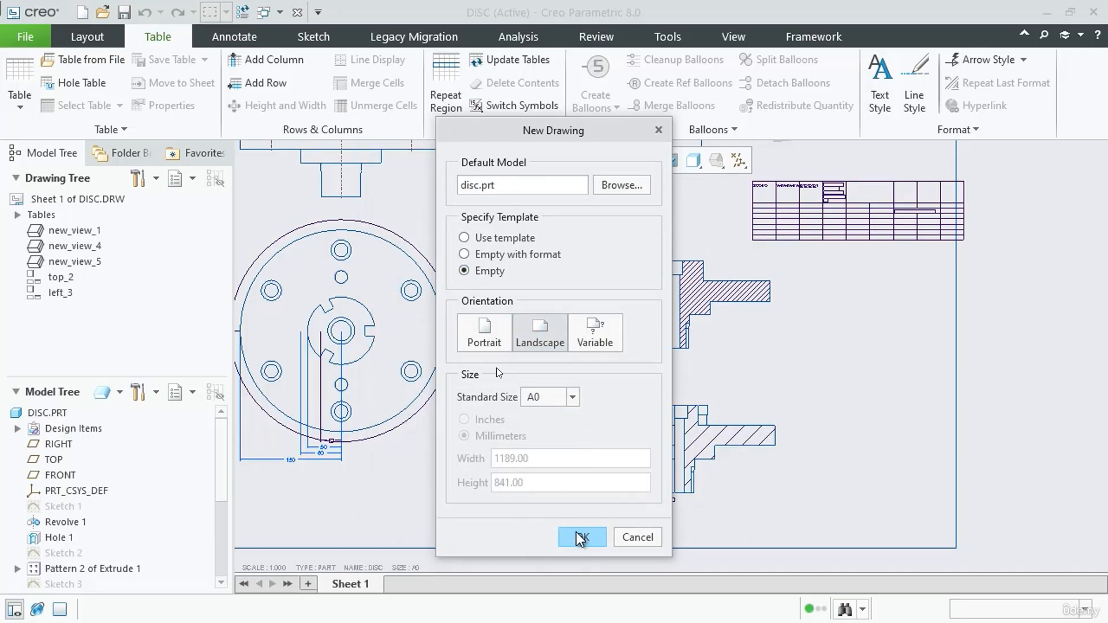
click(579, 537)
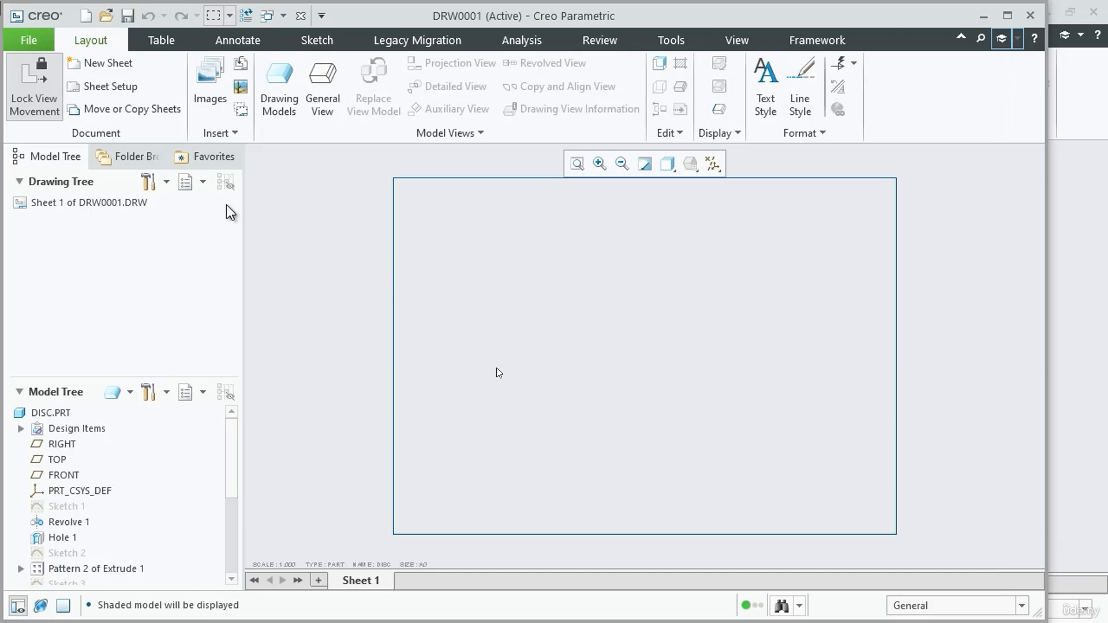
Load My standard.dtl from the Project folder into the new drawing's detail options
click(30, 40)
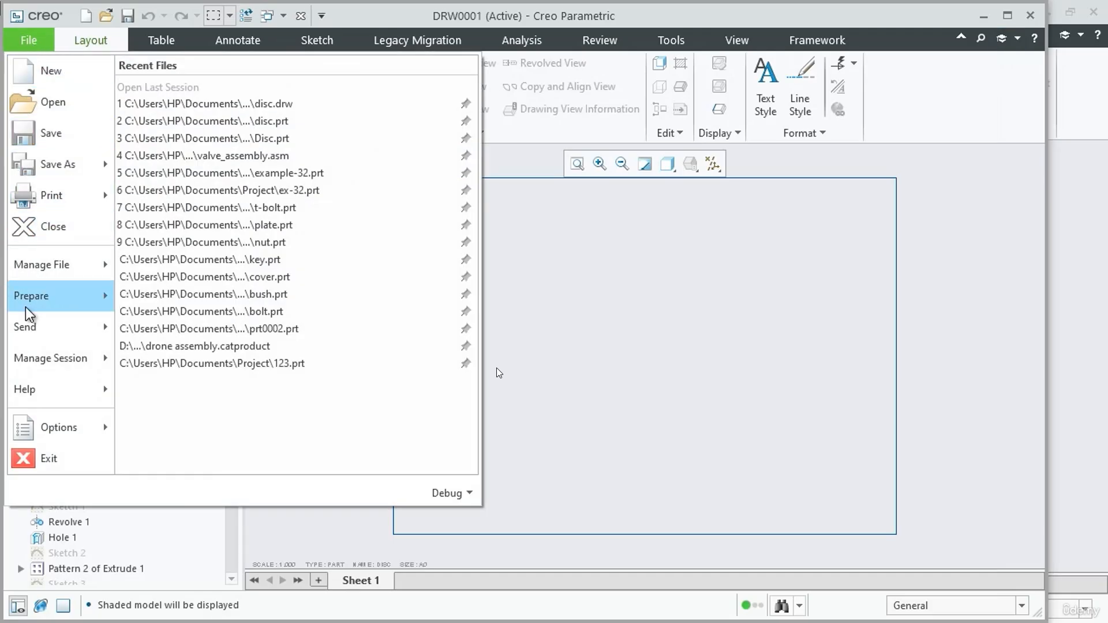
mouse_move(37, 297)
click(250, 99)
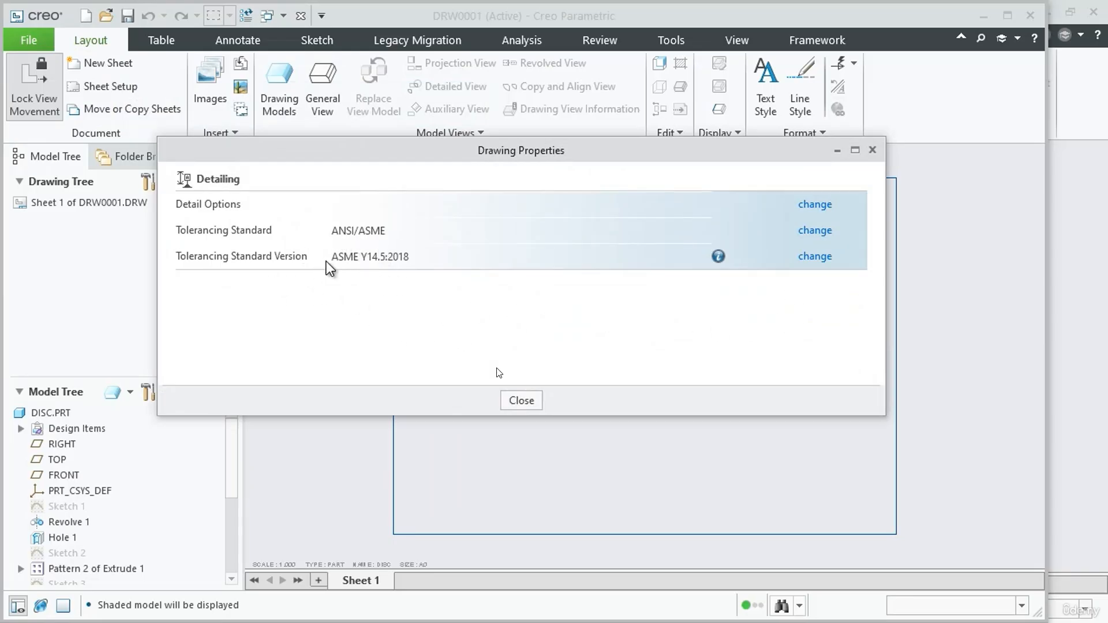
click(811, 206)
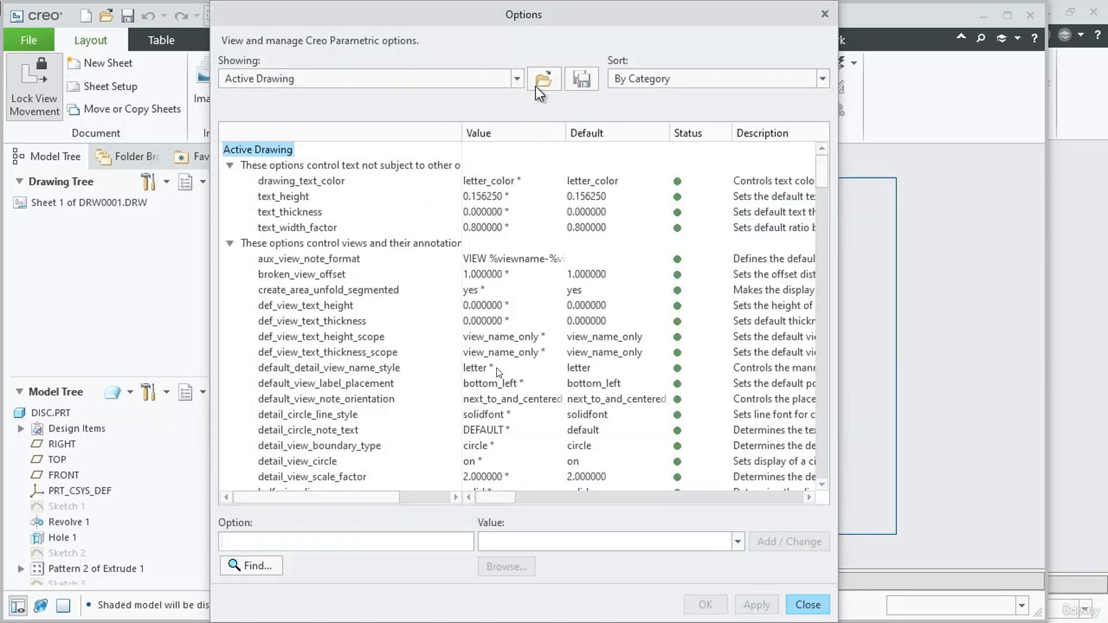
click(539, 81)
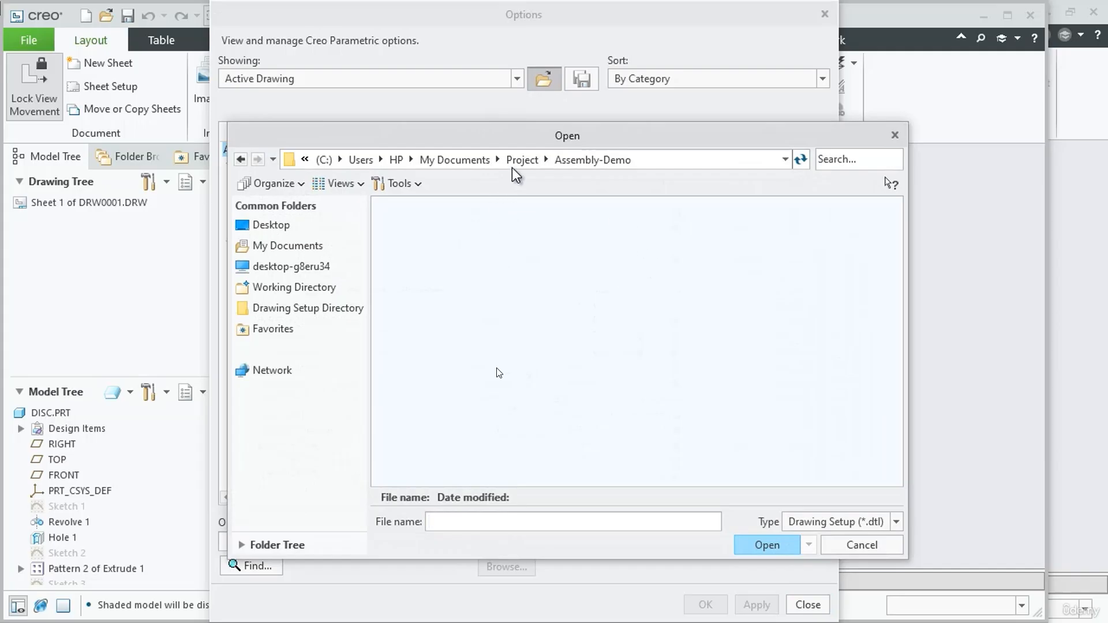
click(515, 161)
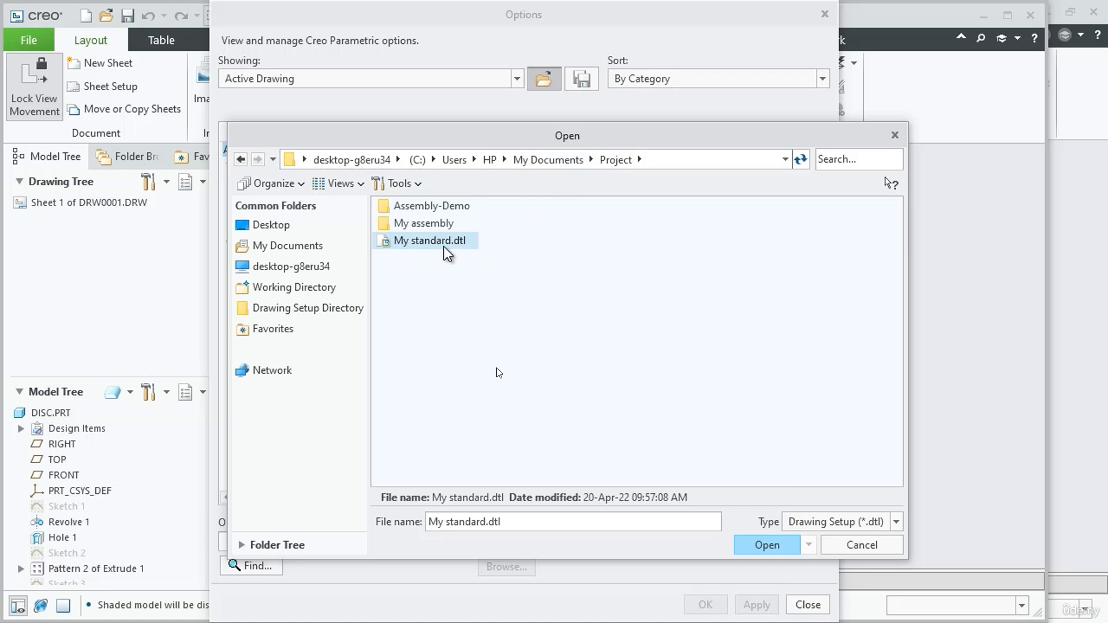
click(763, 546)
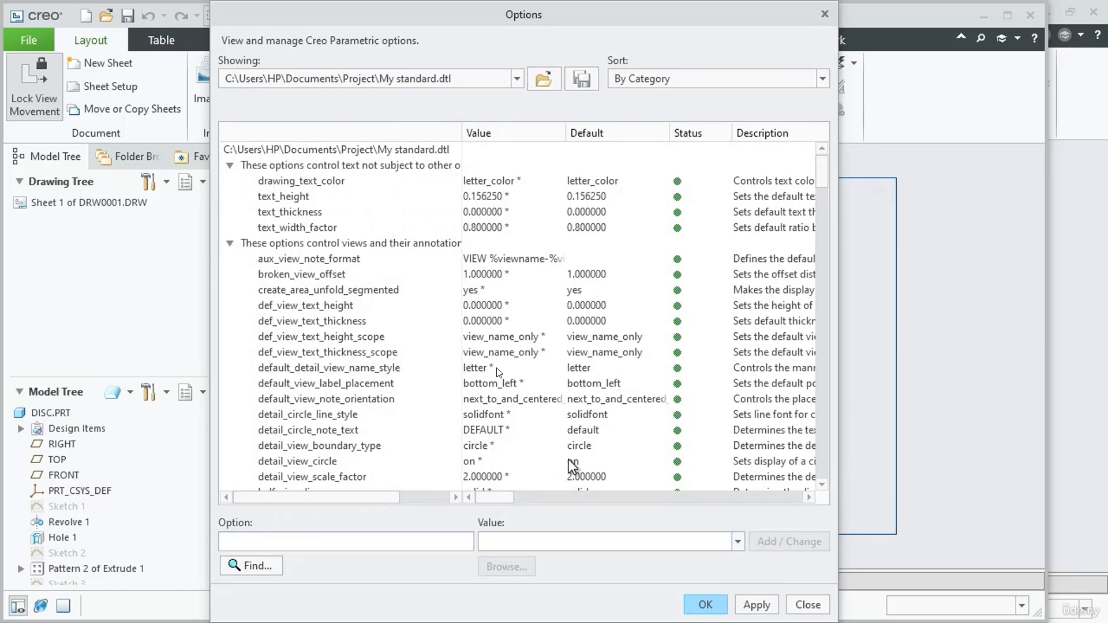
Check the projection_type option in the loaded configuration, accept the detail options and close the drawing properties
scroll(553, 454, down, 3)
scroll(444, 420, down, 5)
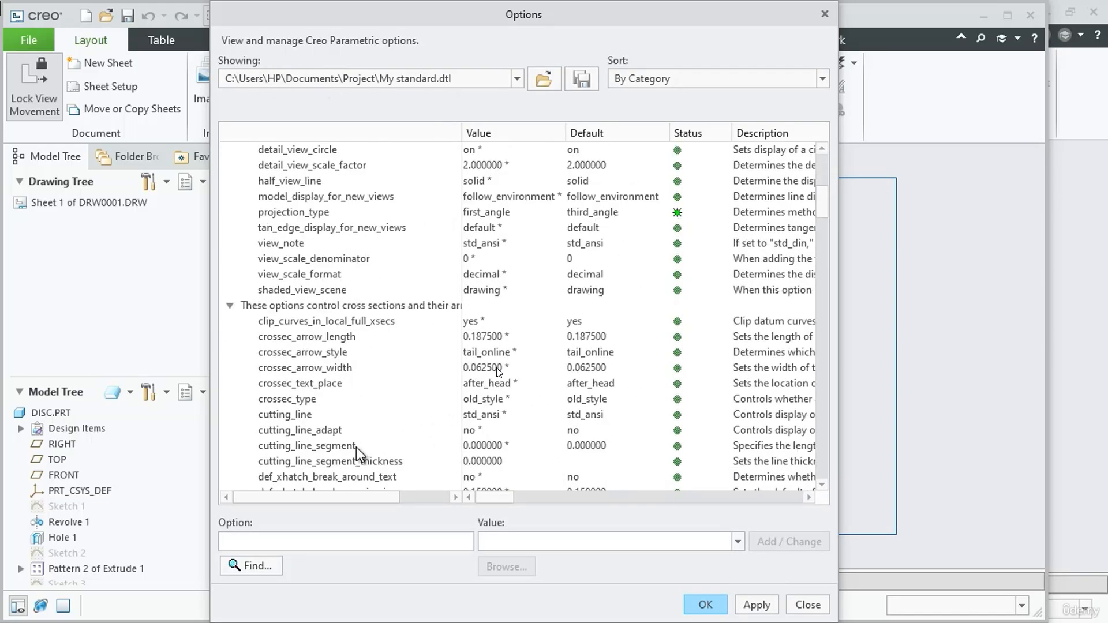
scroll(355, 449, up, 2)
scroll(356, 448, up, 1)
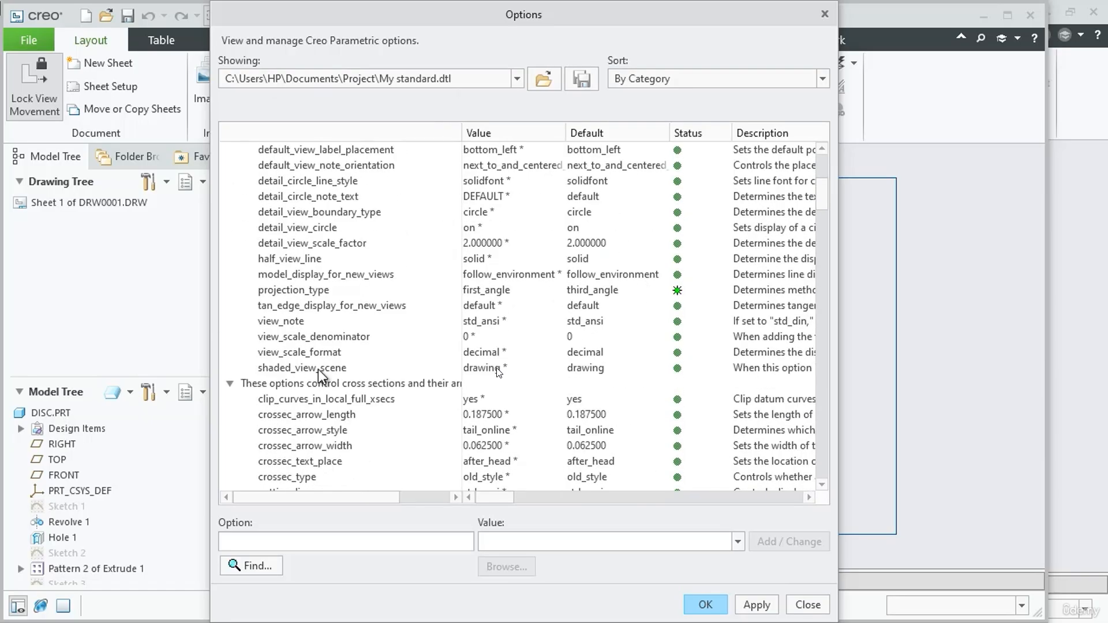
click(485, 296)
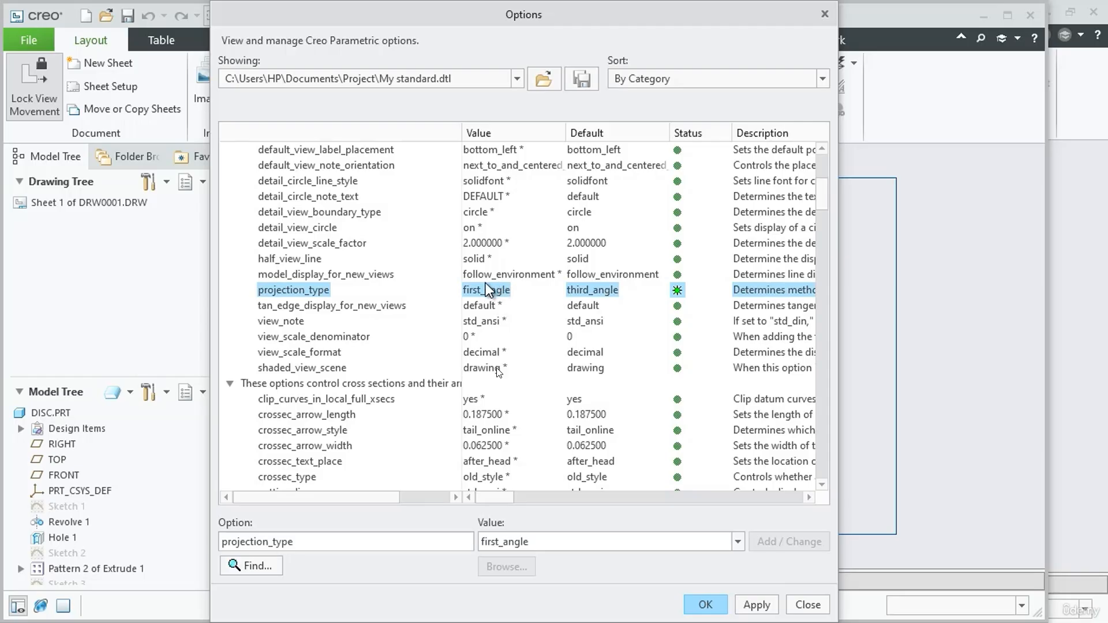
click(706, 605)
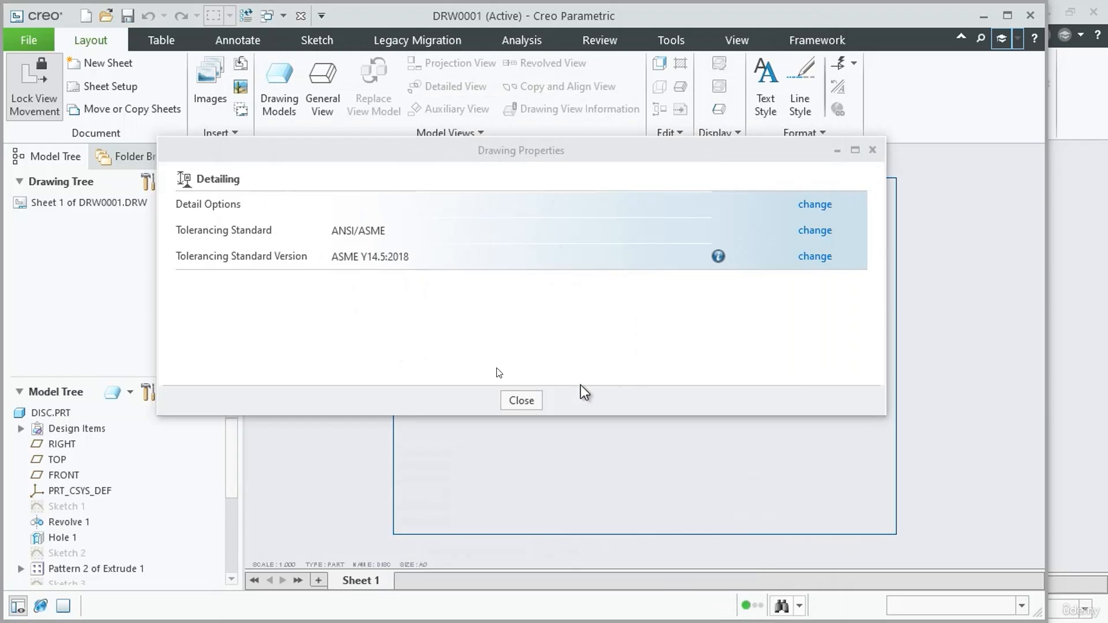
click(521, 401)
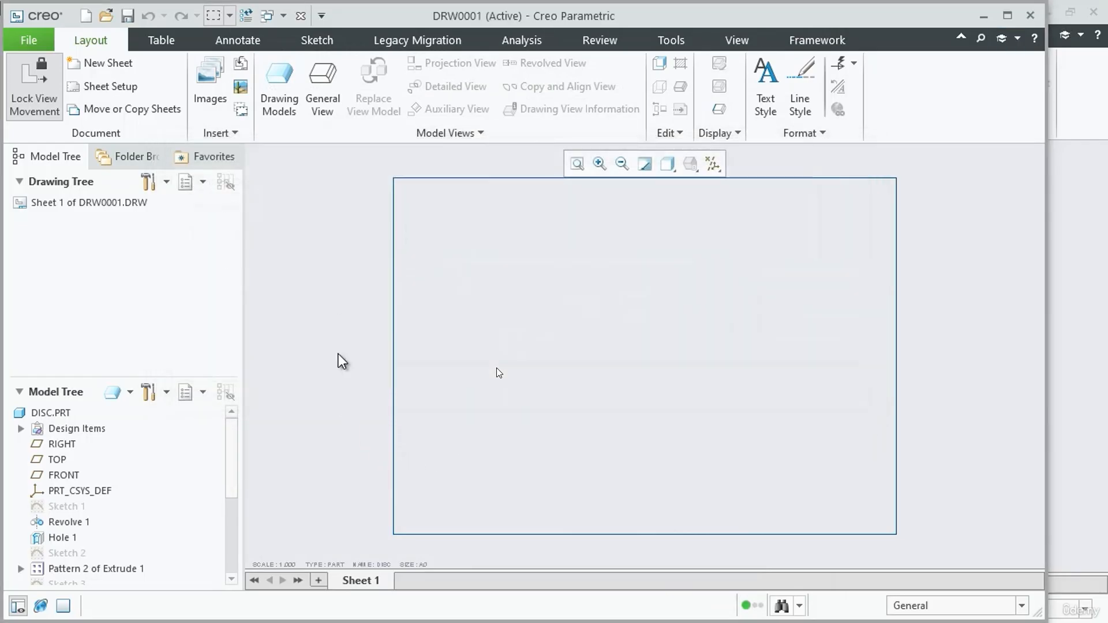
Place a general view of the disc without a combined state in the sheet's upper-left area and orient it to FRONT
click(322, 89)
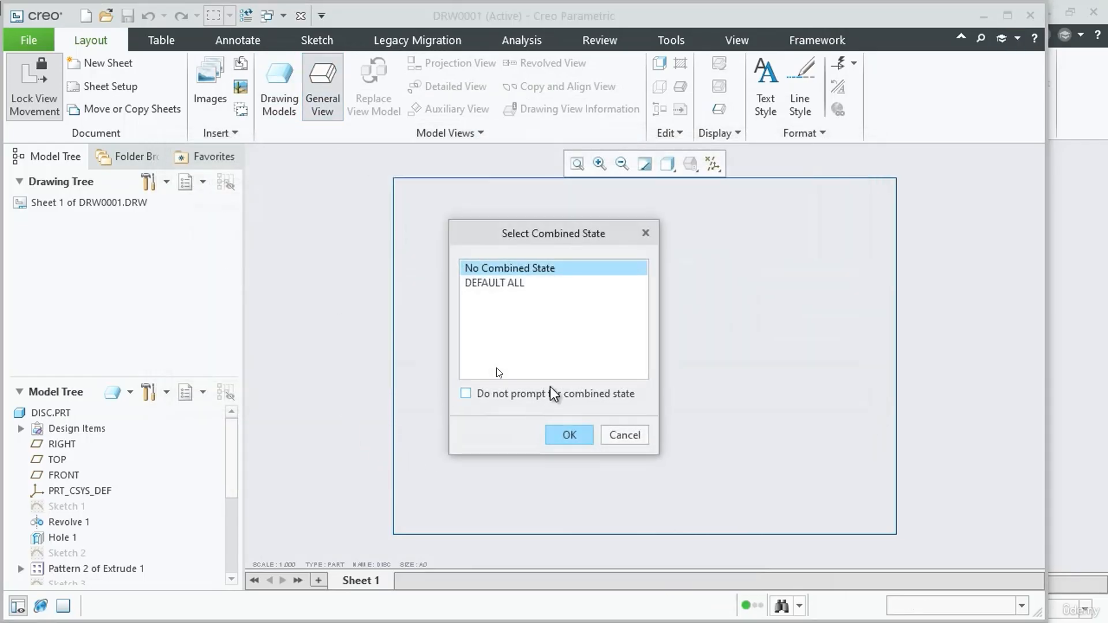
click(589, 438)
click(546, 307)
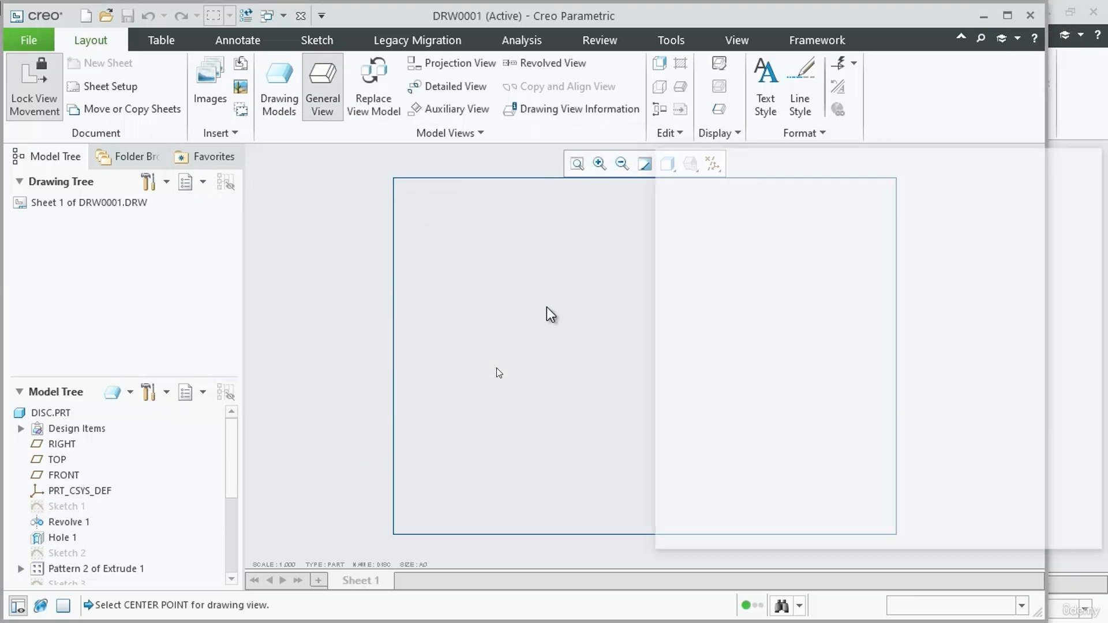
click(773, 454)
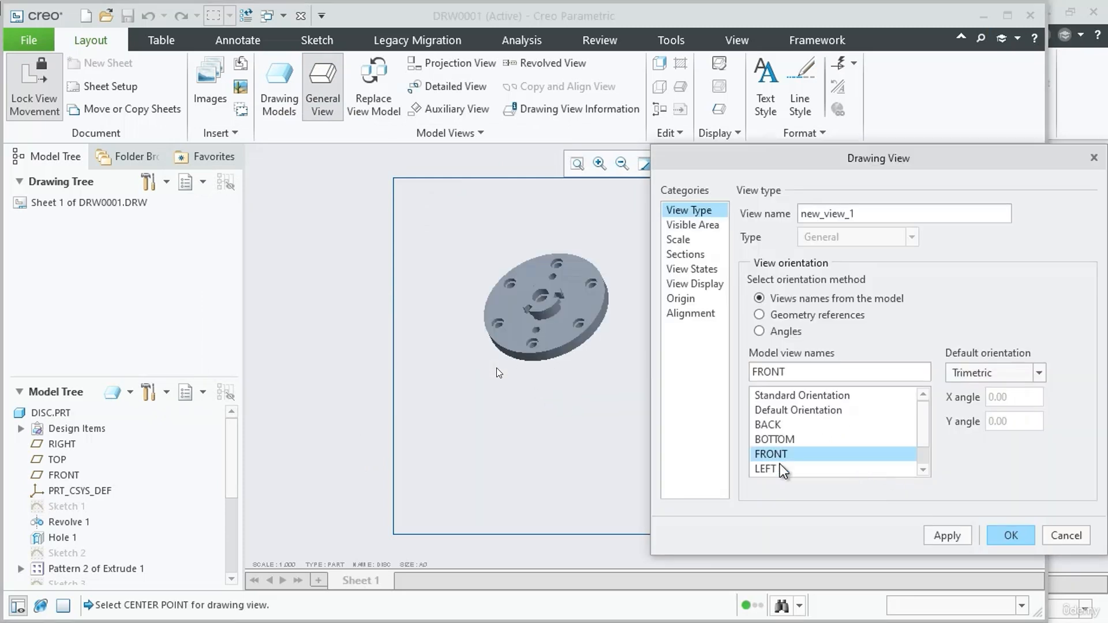
click(967, 533)
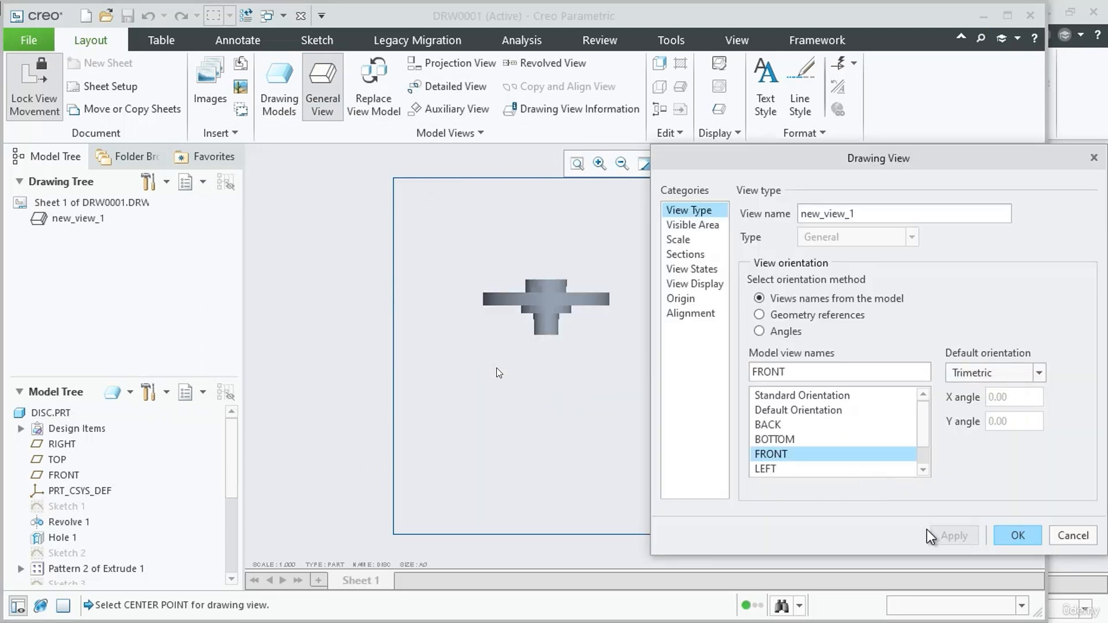
click(1016, 536)
Create a projection view of the disc directly below the front view
scroll(606, 286, up, 2)
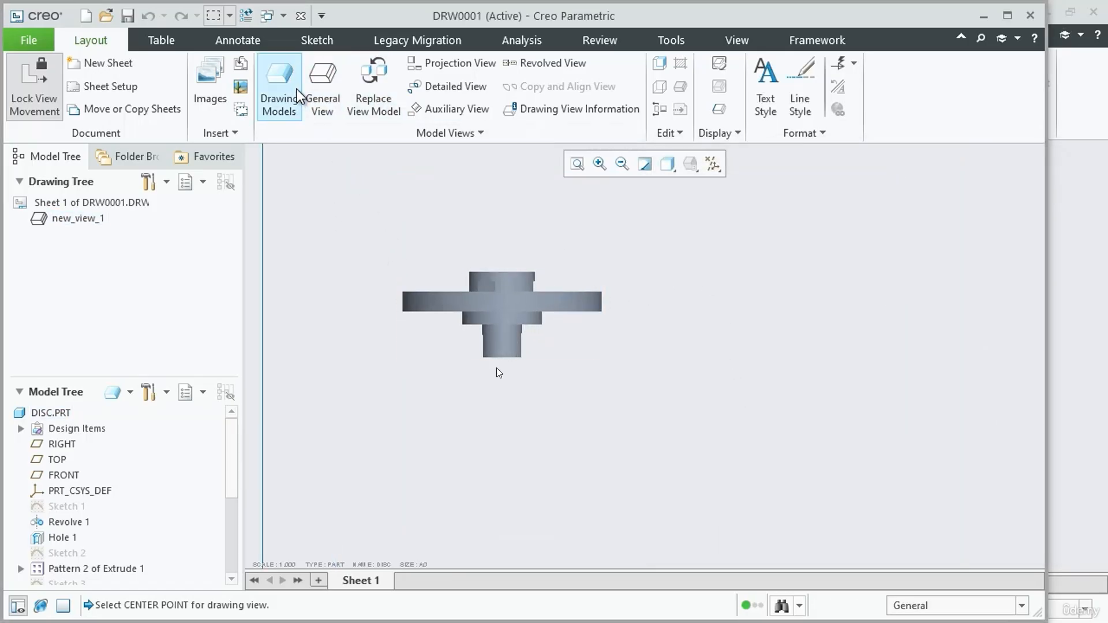
click(451, 63)
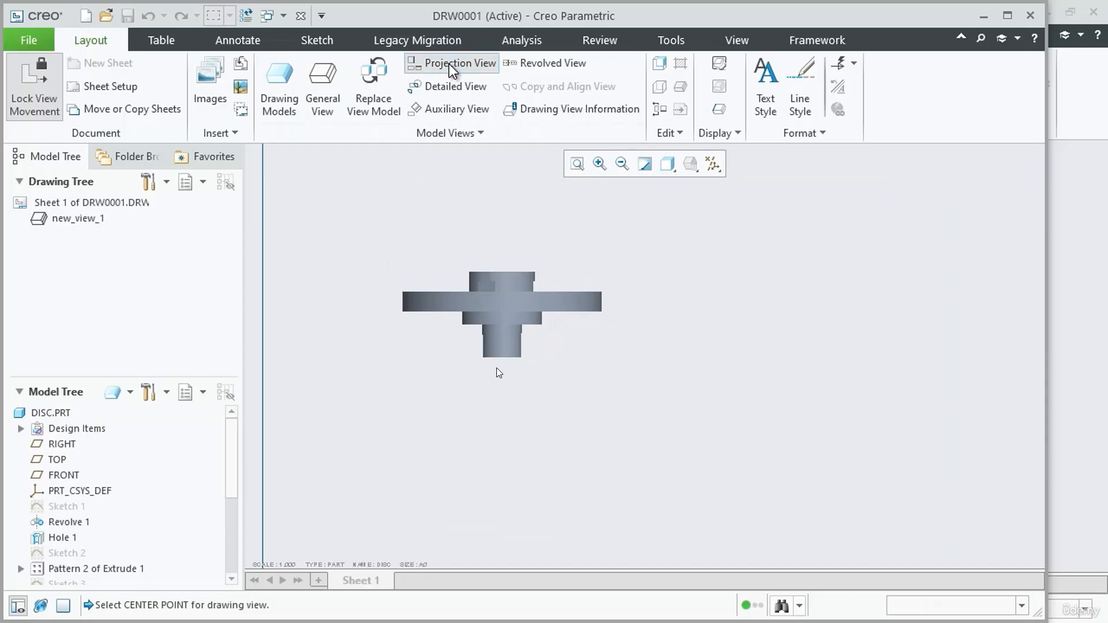
click(493, 480)
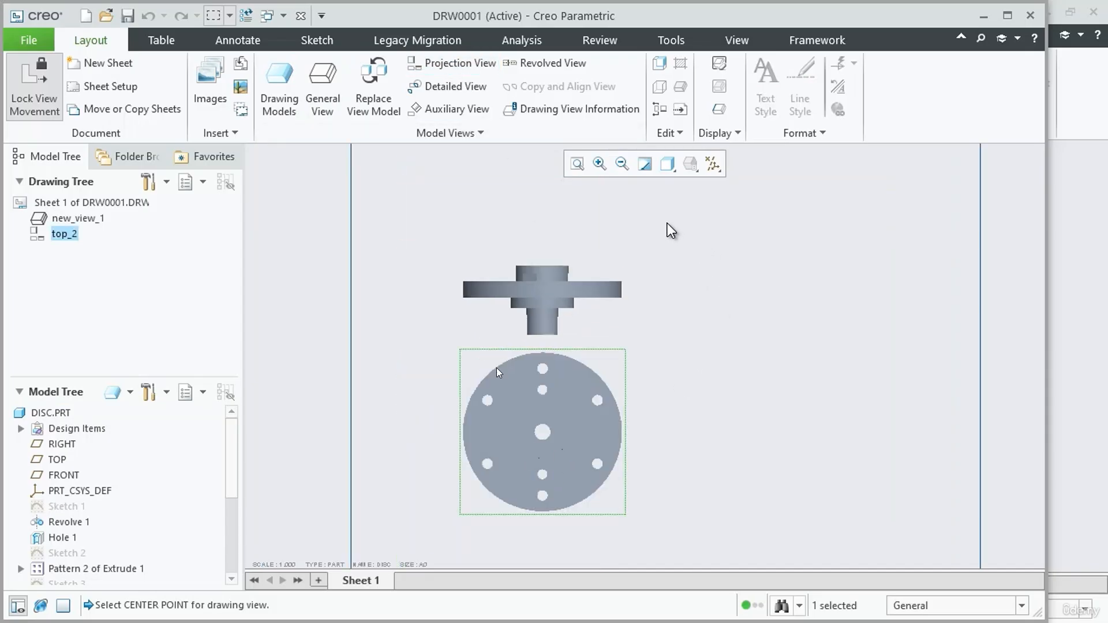
Set the display style of the projected disc view to No Hidden and accept the view properties
double_click(603, 365)
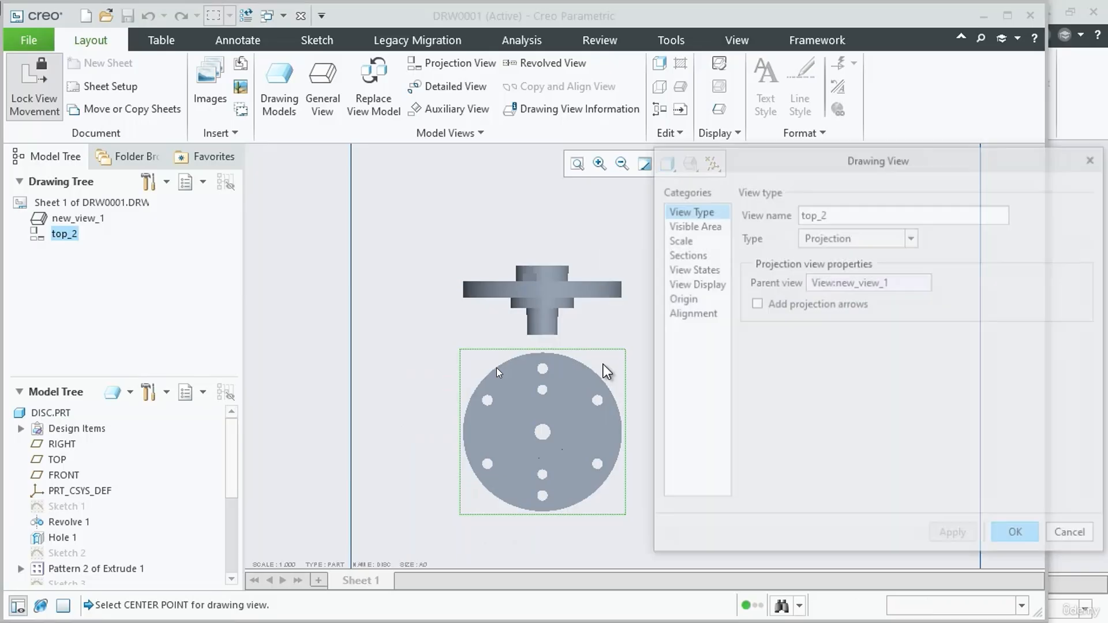
click(699, 255)
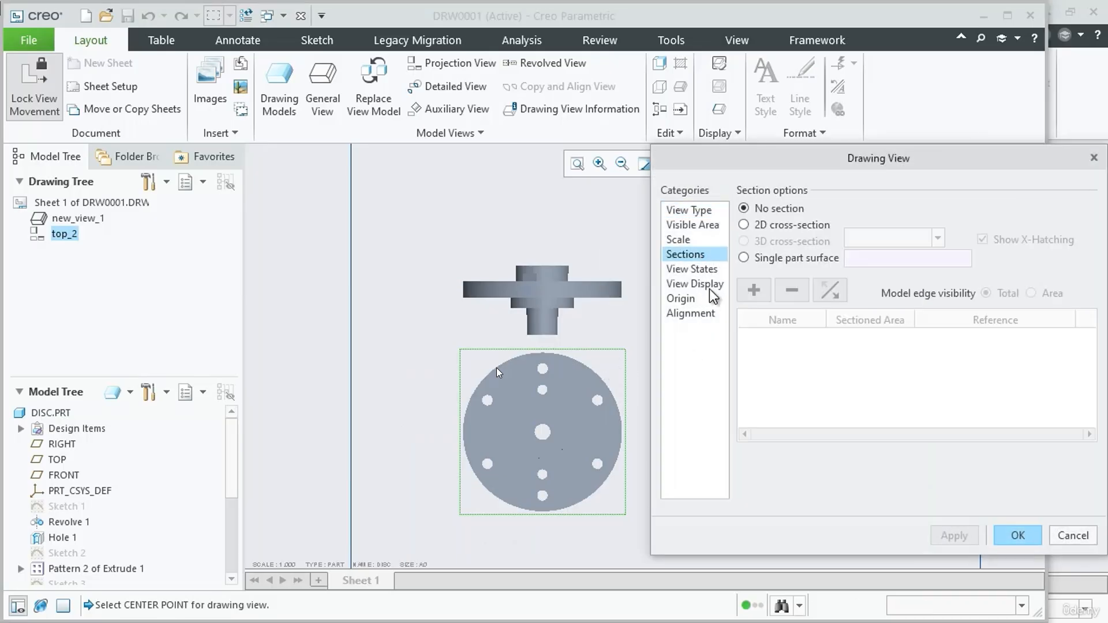
click(698, 284)
click(871, 229)
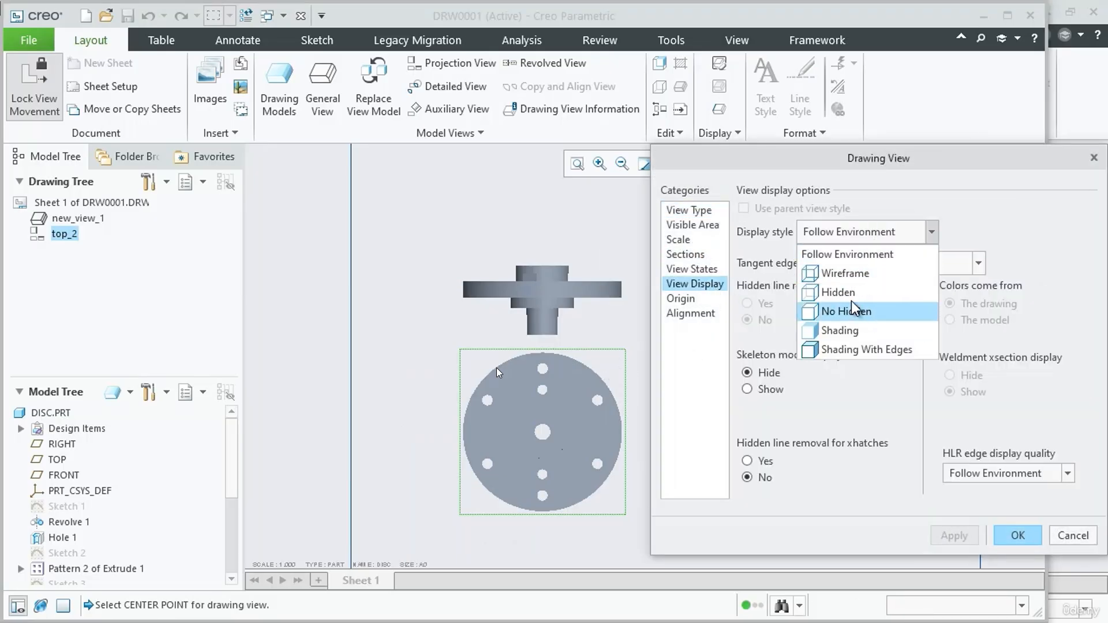
click(851, 293)
click(853, 240)
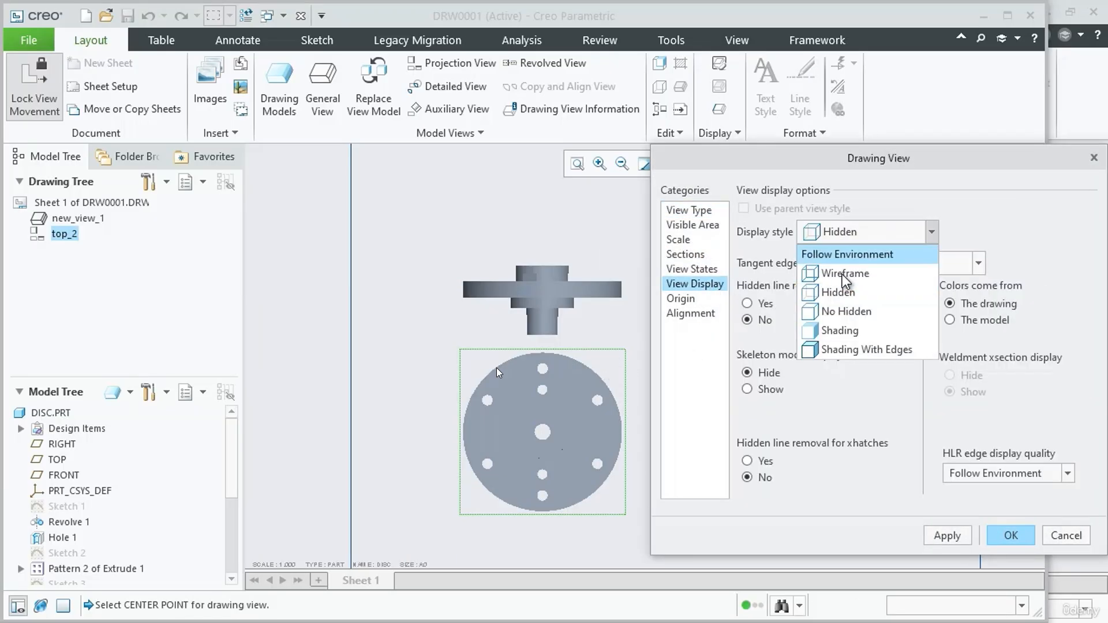
click(837, 308)
click(958, 532)
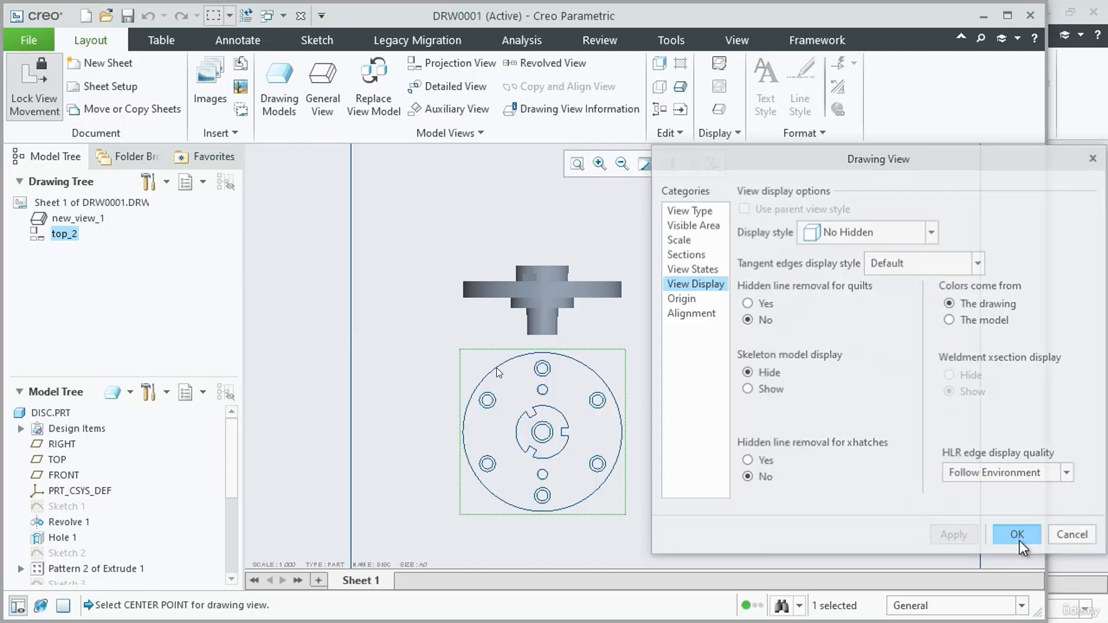
click(1018, 542)
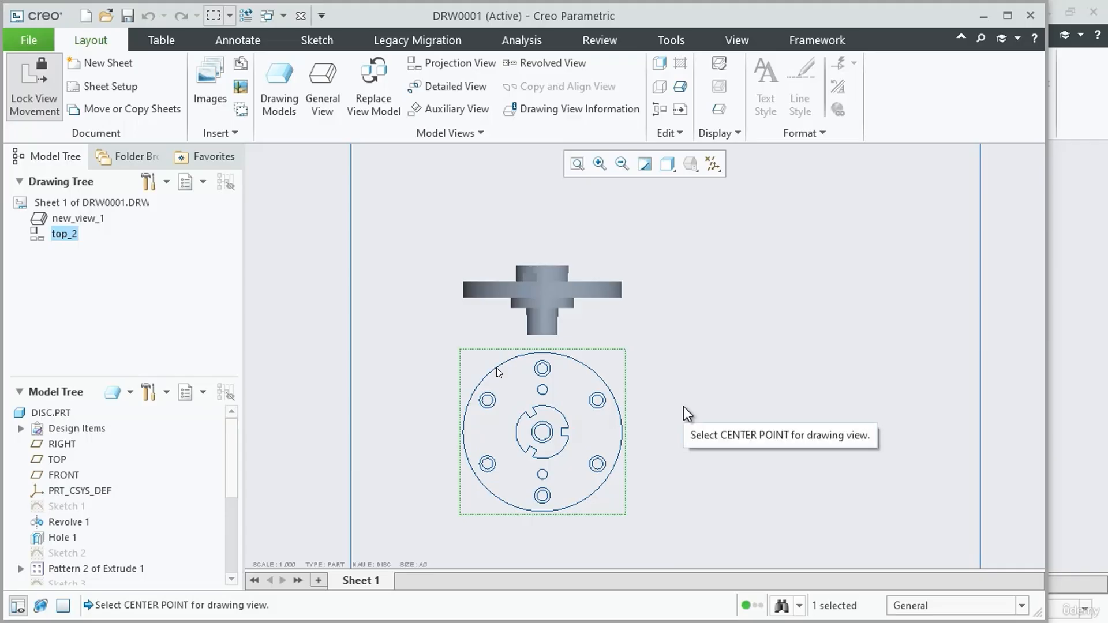
scroll(583, 289, up, 3)
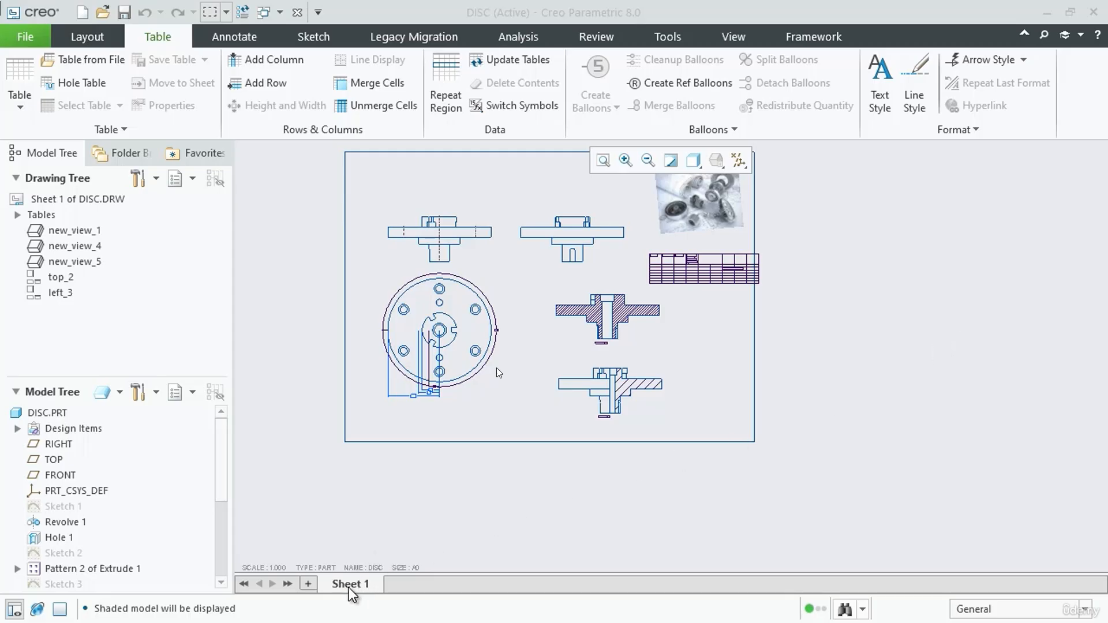
scroll(417, 459, up, 1)
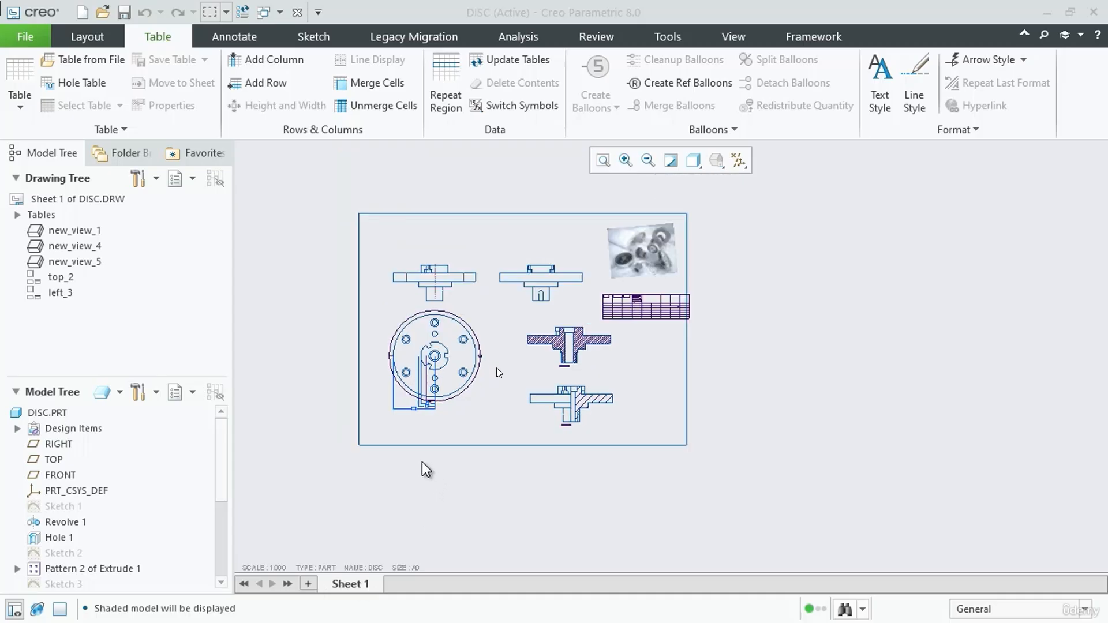
scroll(459, 462, down, 1)
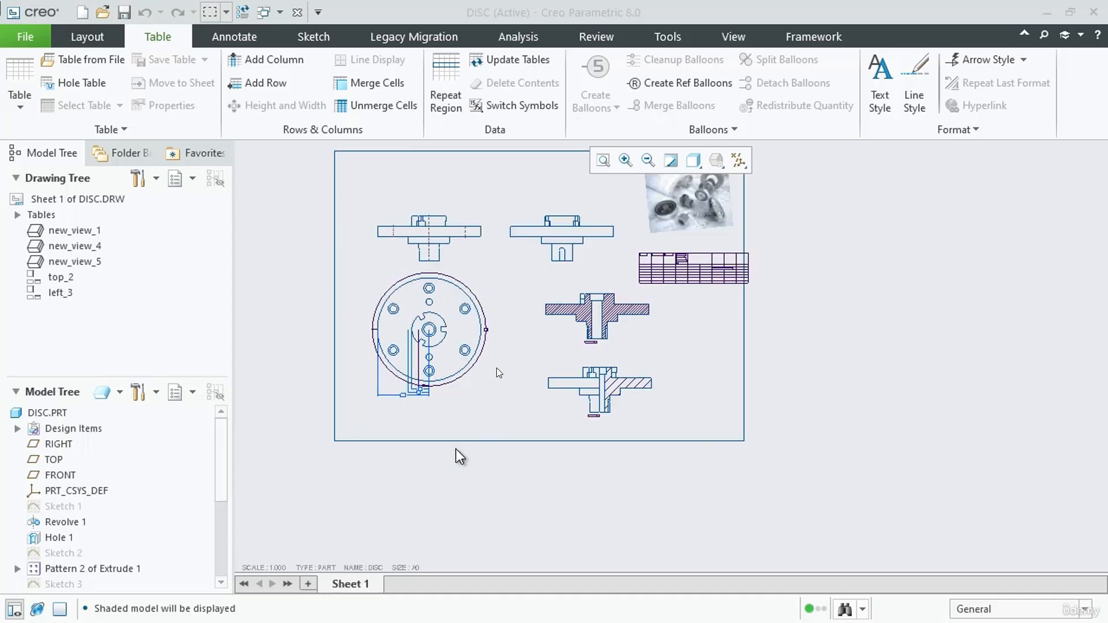
scroll(812, 372, up, 1)
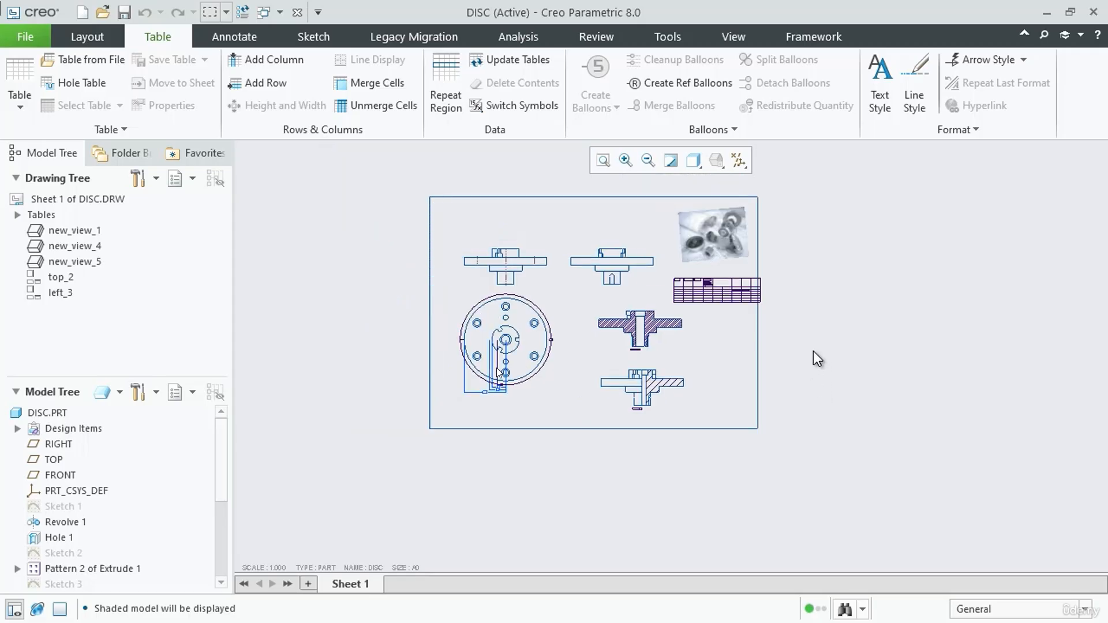
scroll(772, 267, down, 1)
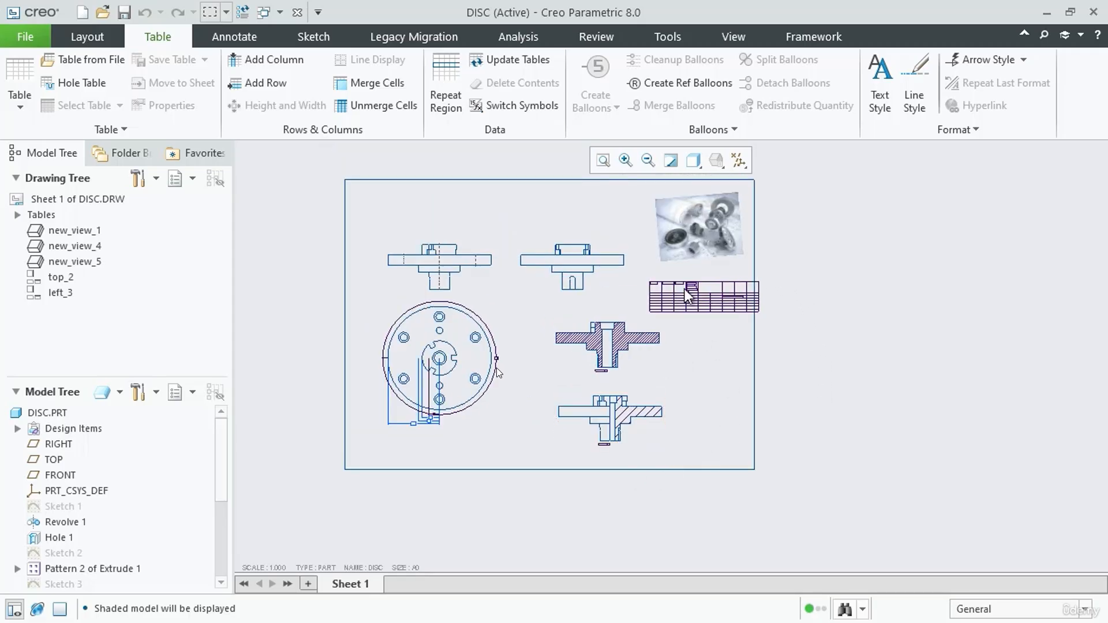
Change the format of Sheet 1 in the DISC drawing to A2 Size
double_click(403, 568)
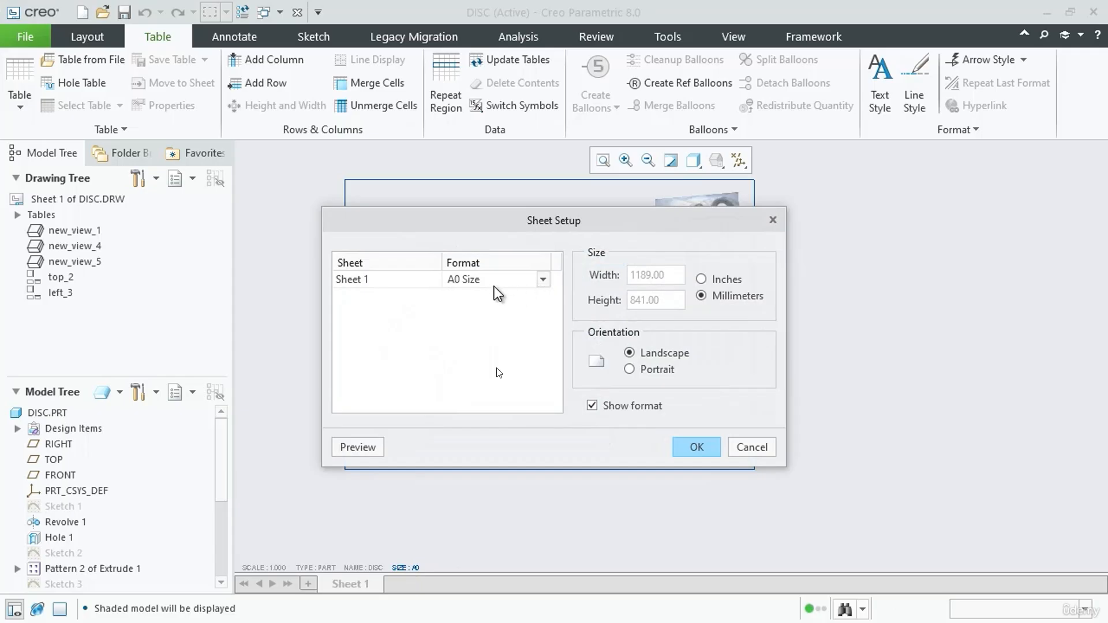
click(543, 278)
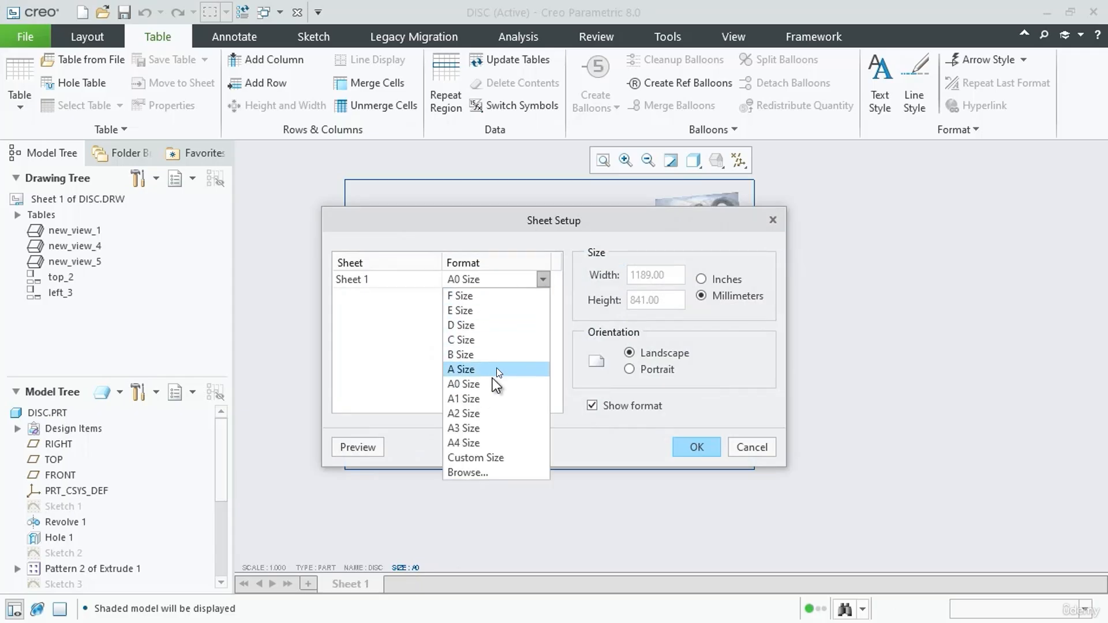
click(467, 414)
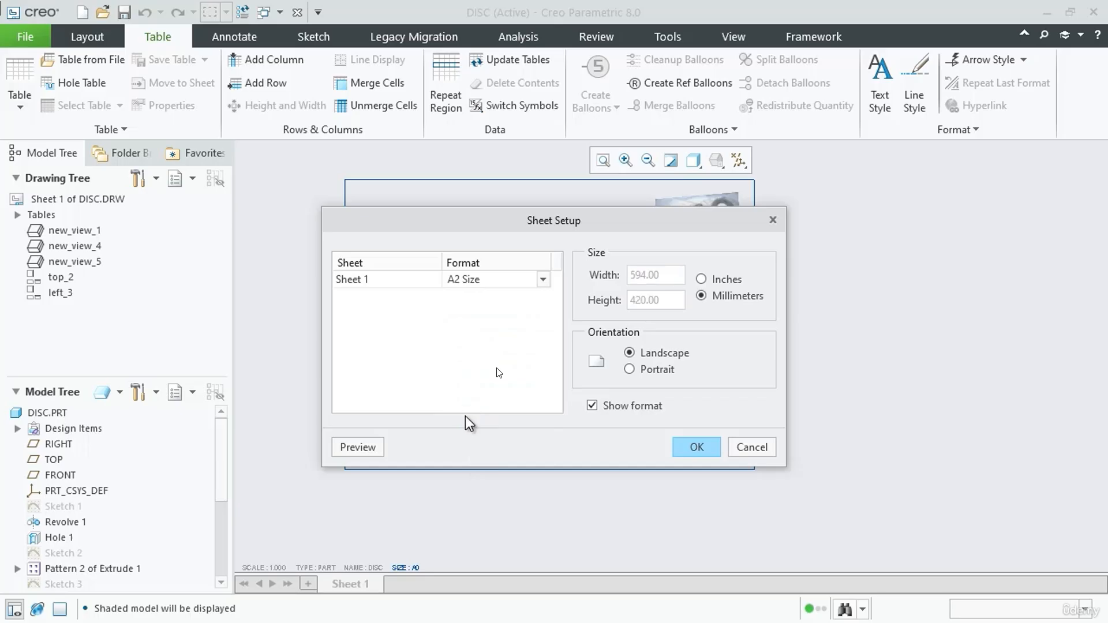
click(497, 279)
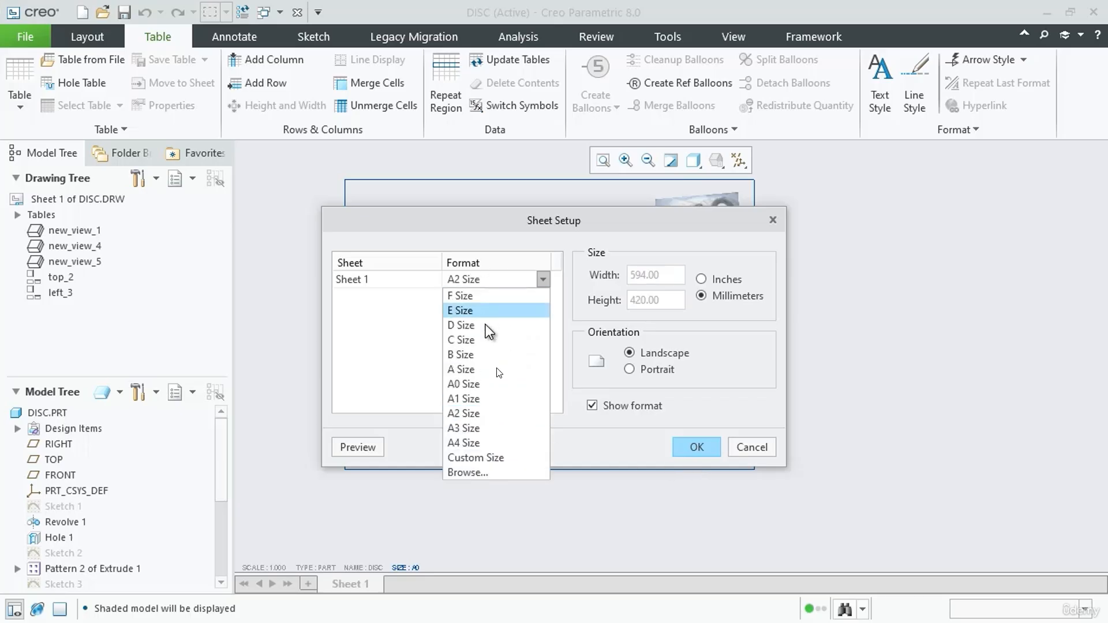
click(471, 413)
click(699, 448)
scroll(518, 400, up, 1)
scroll(685, 324, down, 1)
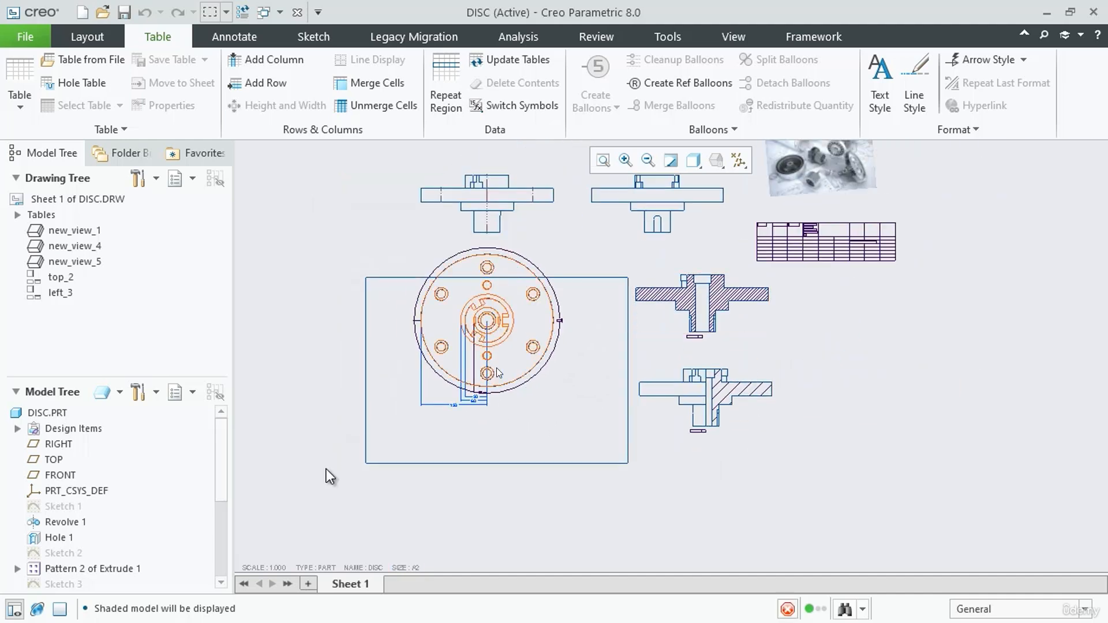
Set the format of Sheet 1 in the DISC drawing to A1 Size
click(396, 569)
click(460, 280)
click(542, 279)
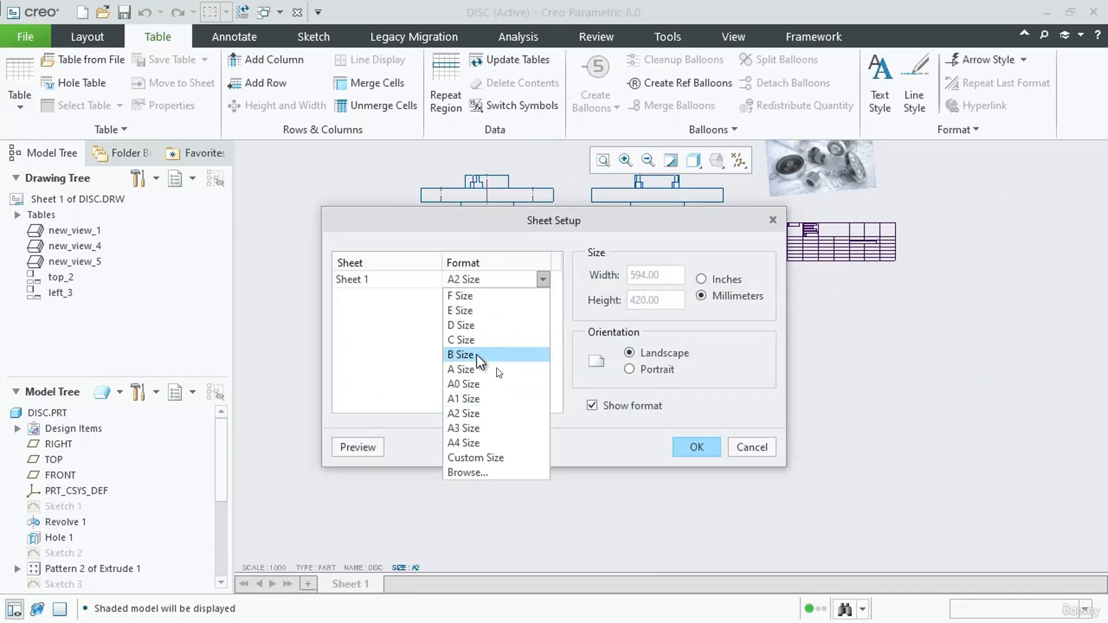
click(469, 404)
click(696, 447)
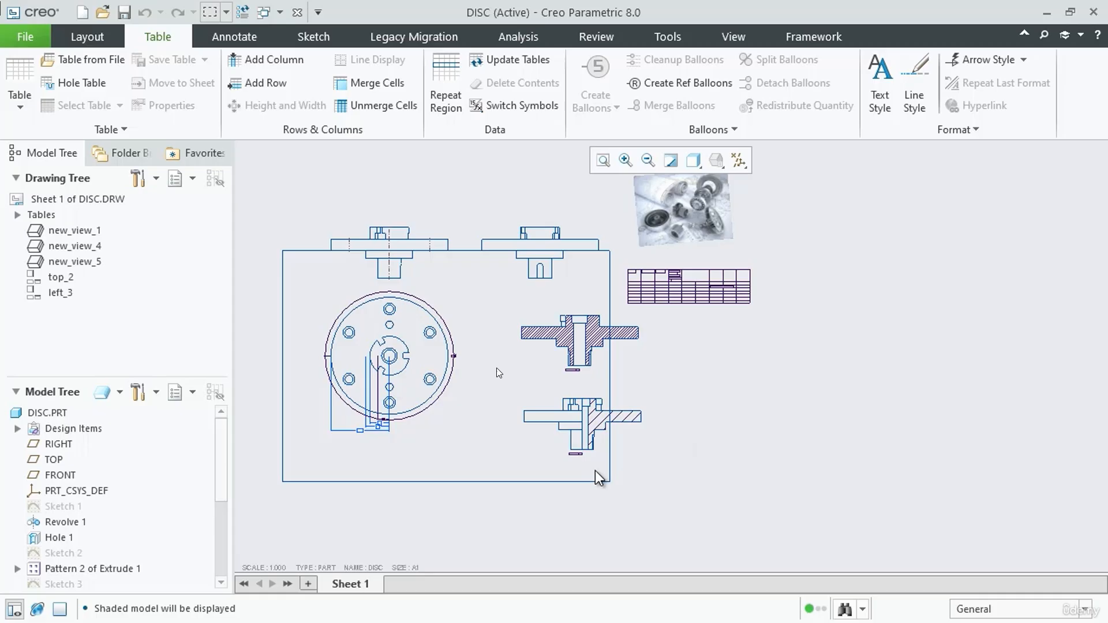
Add a new sheet to the DISC drawing, and switch between both sheets to compare them, ending on Sheet 1
click(88, 40)
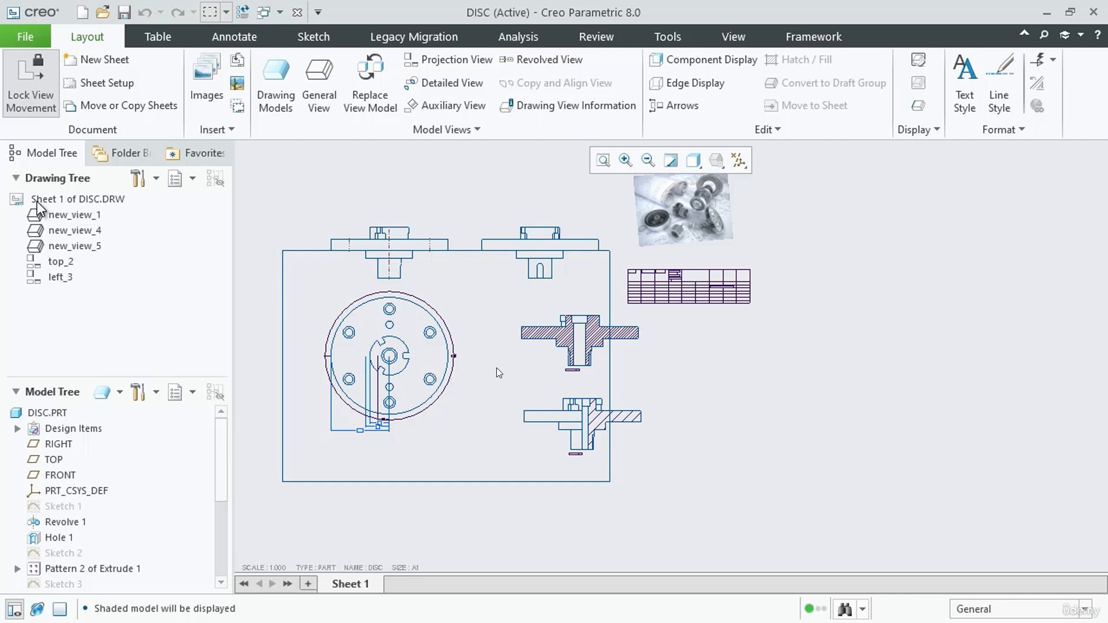
click(101, 62)
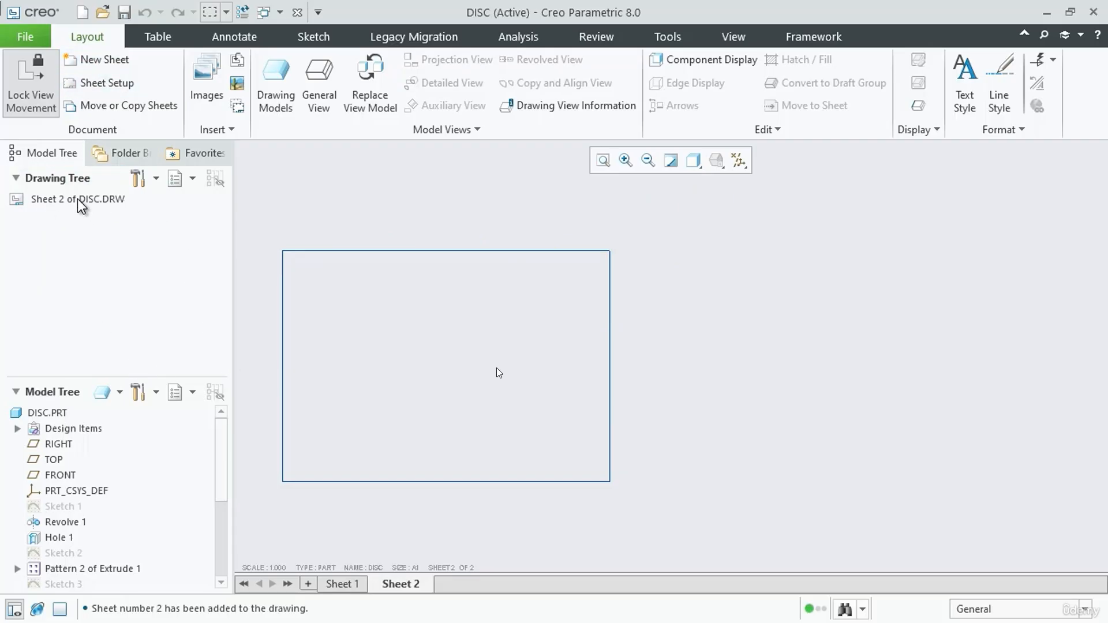
click(353, 586)
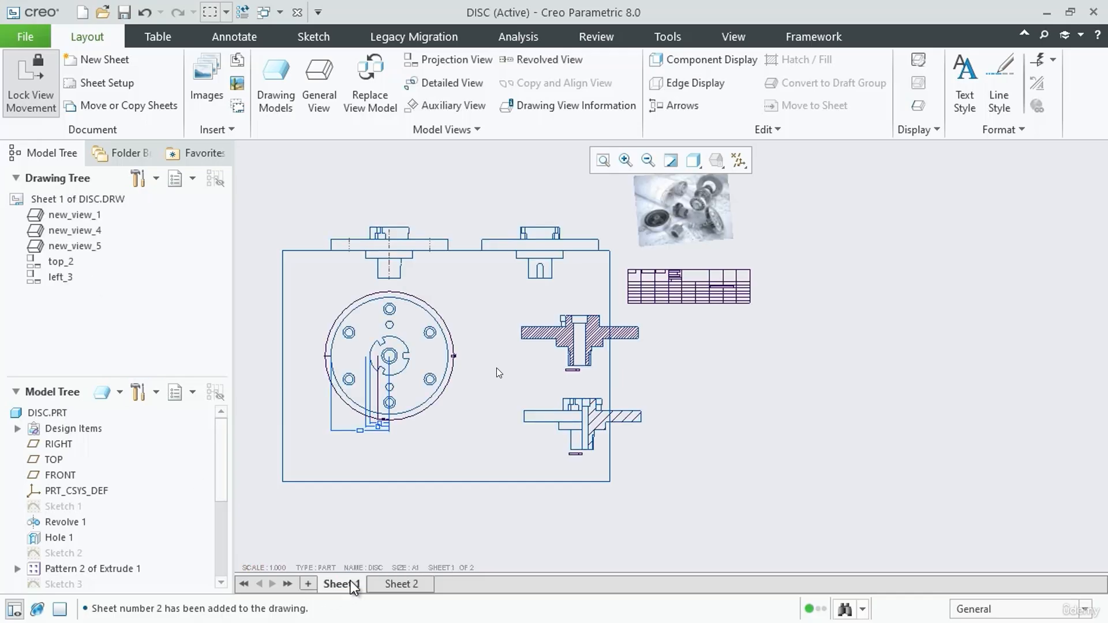
click(404, 585)
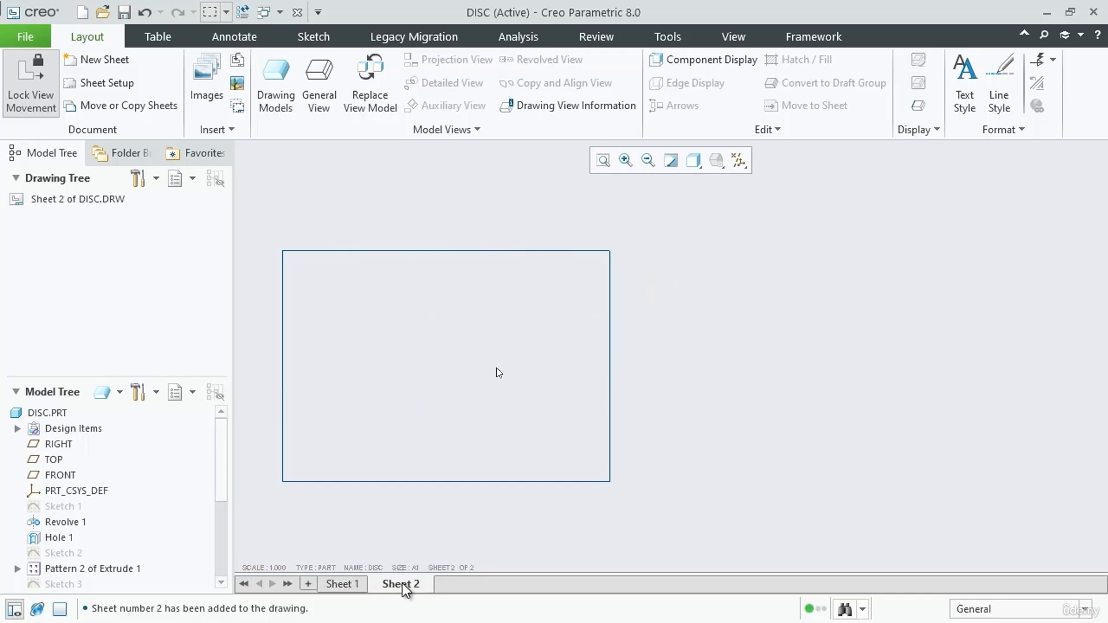
click(366, 585)
click(408, 585)
click(354, 585)
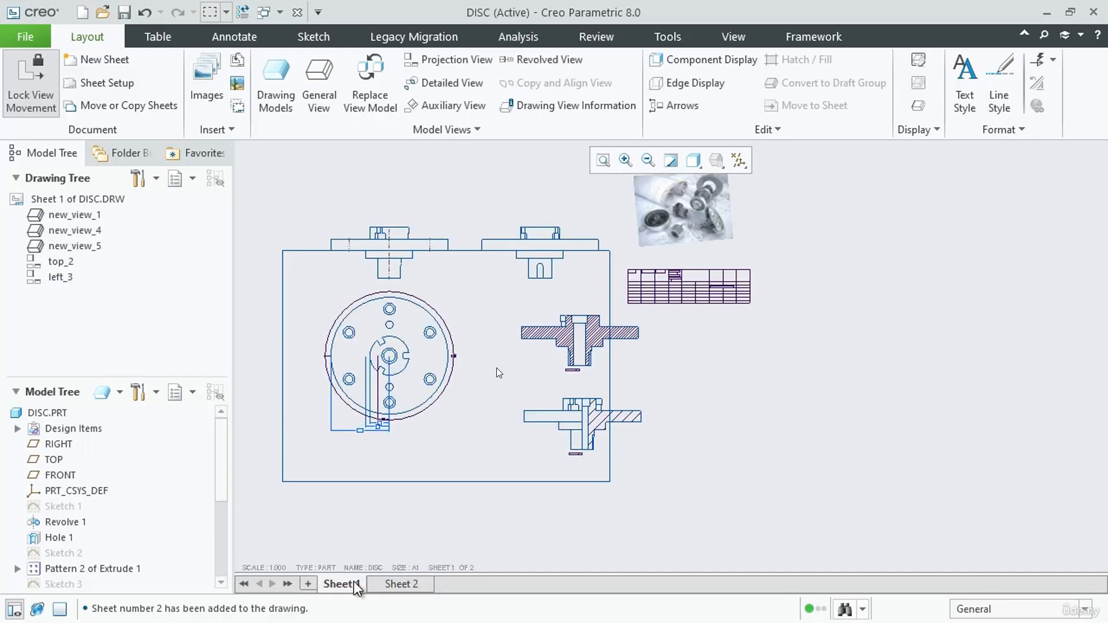
click(430, 584)
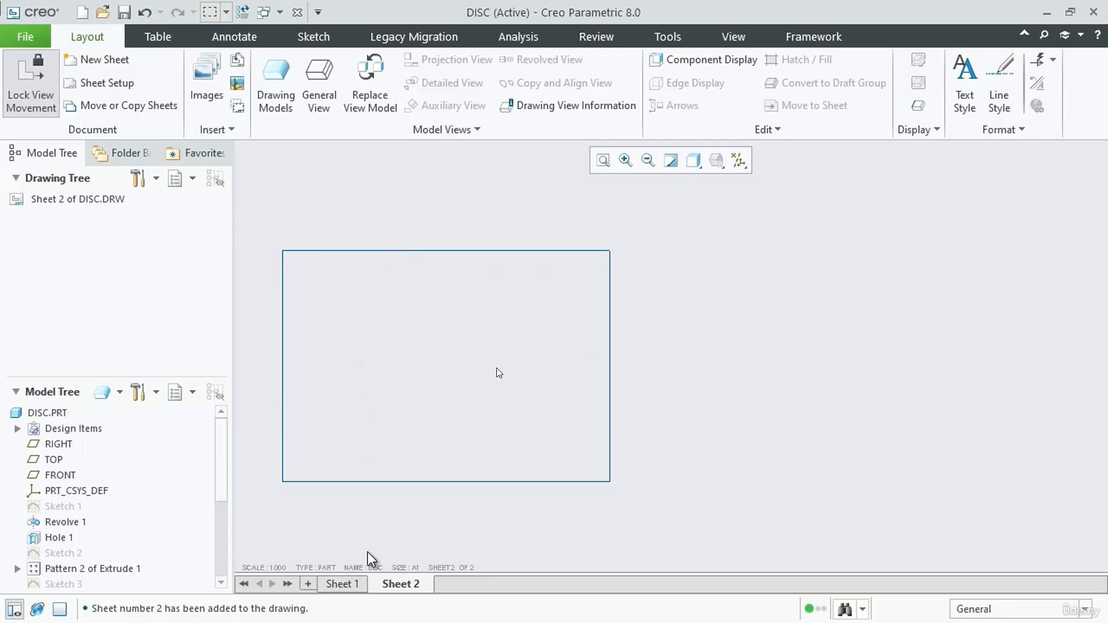
click(343, 585)
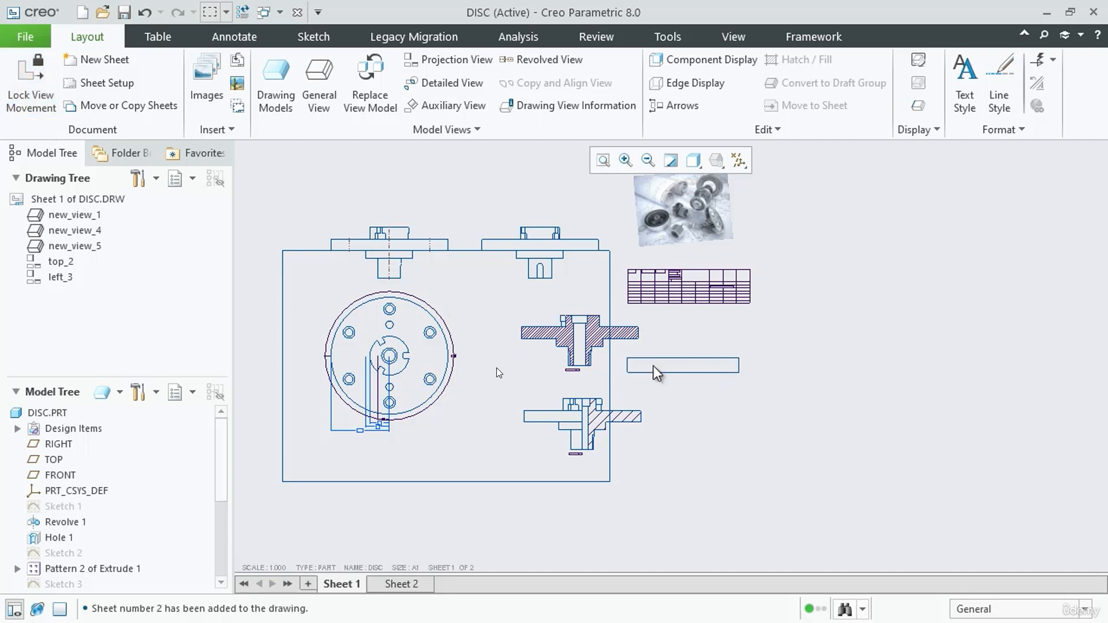
Move the full-section and half-section views out of the sheet, one above the other beyond its right border
click(603, 363)
drag(603, 363, 791, 393)
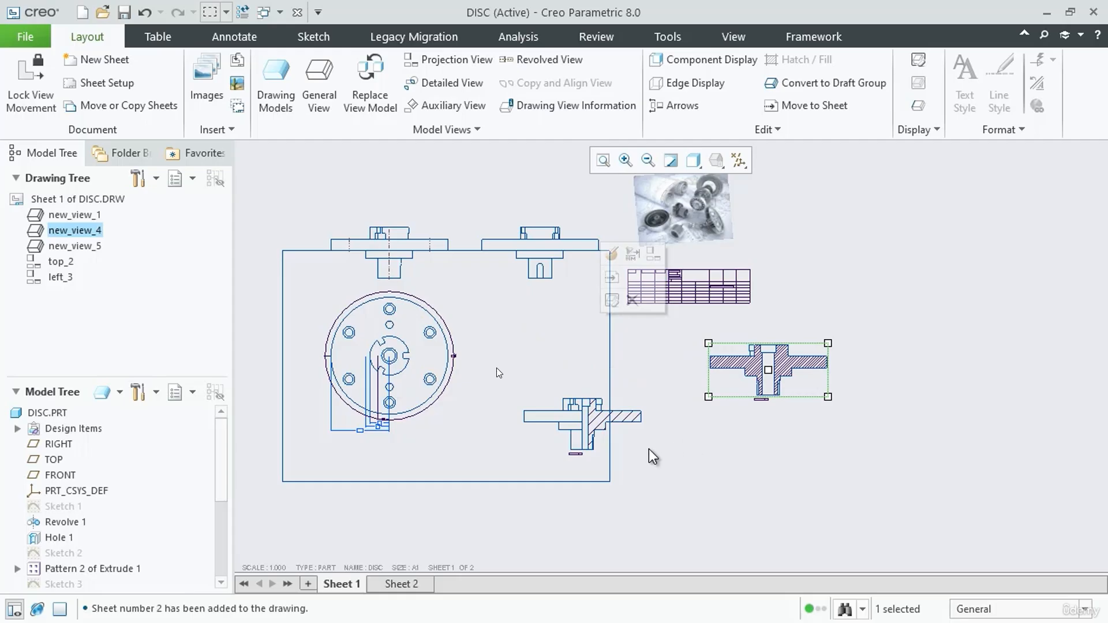
click(622, 443)
drag(622, 444, 810, 456)
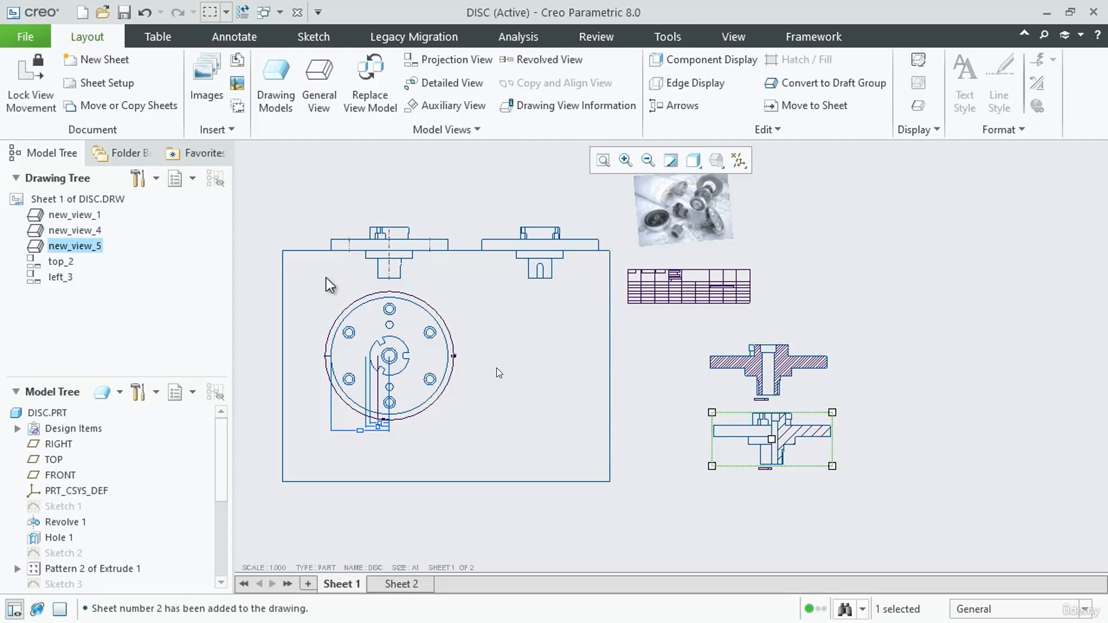
Move the front view down inside the sheet's upper border, and shift the circular view below it down near the lower border
click(433, 280)
drag(433, 279, 426, 309)
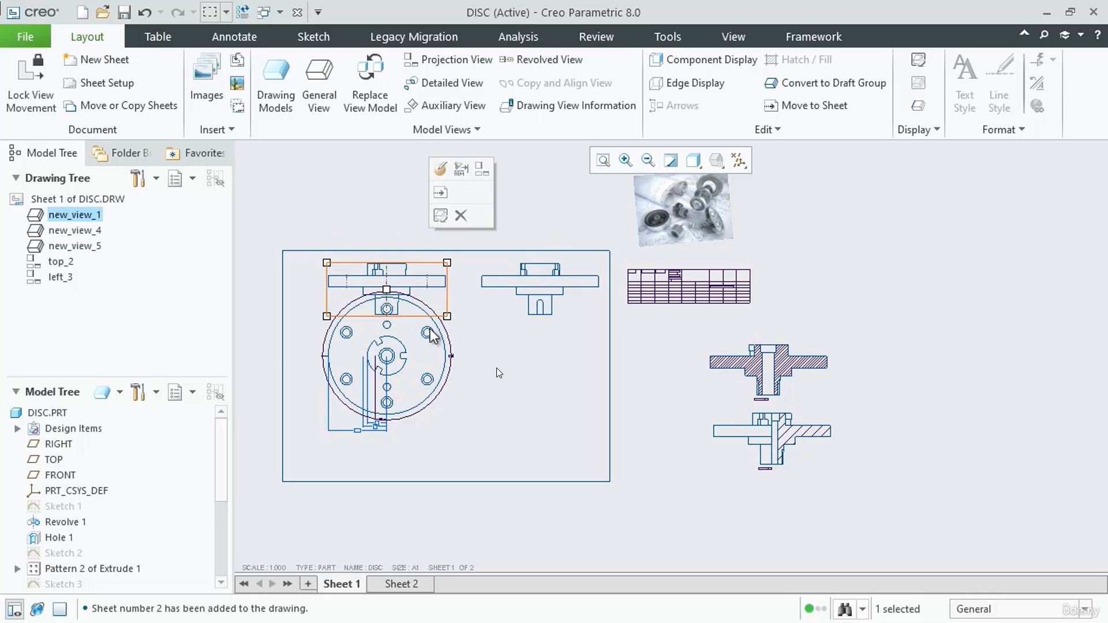
click(418, 393)
drag(420, 392, 420, 434)
click(600, 463)
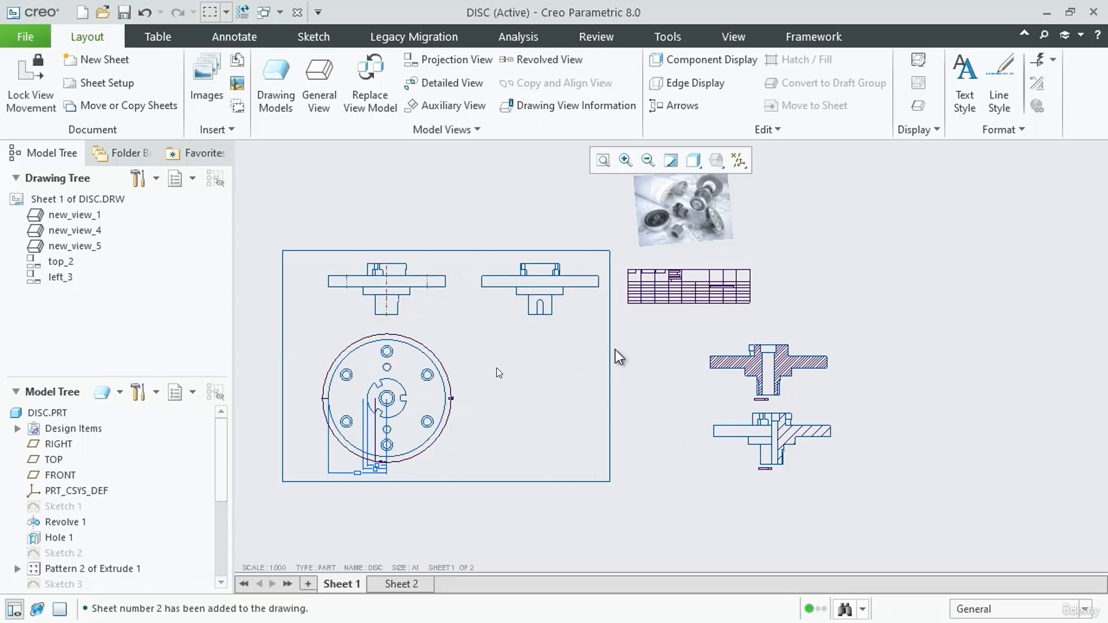
Move the full-section view beyond the sheet's right border from Sheet 1 to Sheet 2
scroll(615, 353, up, 2)
scroll(778, 383, down, 2)
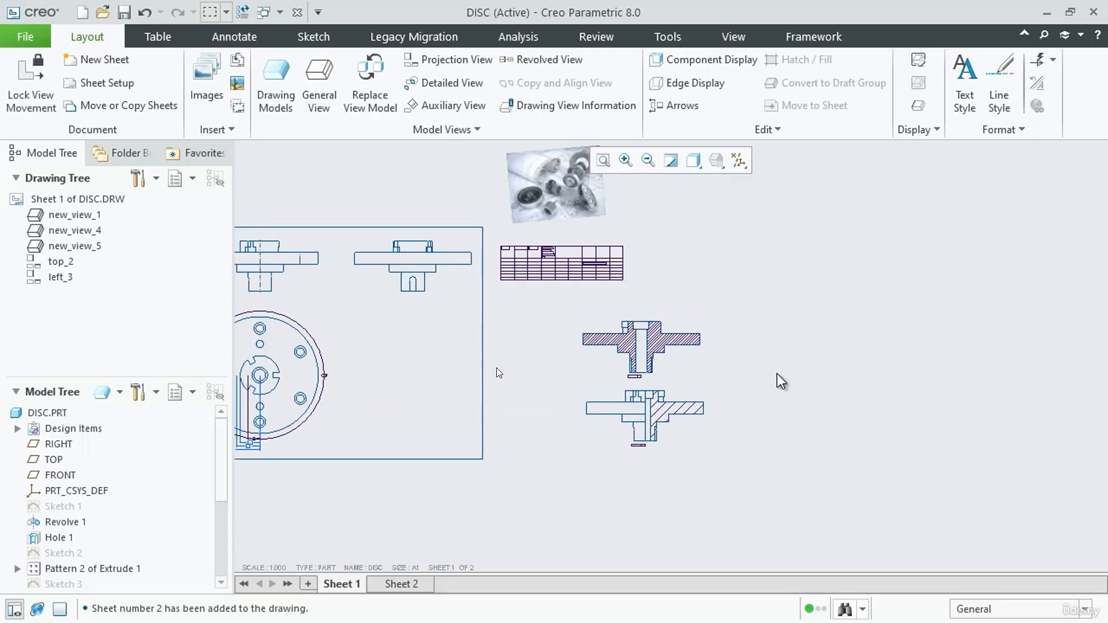
click(681, 364)
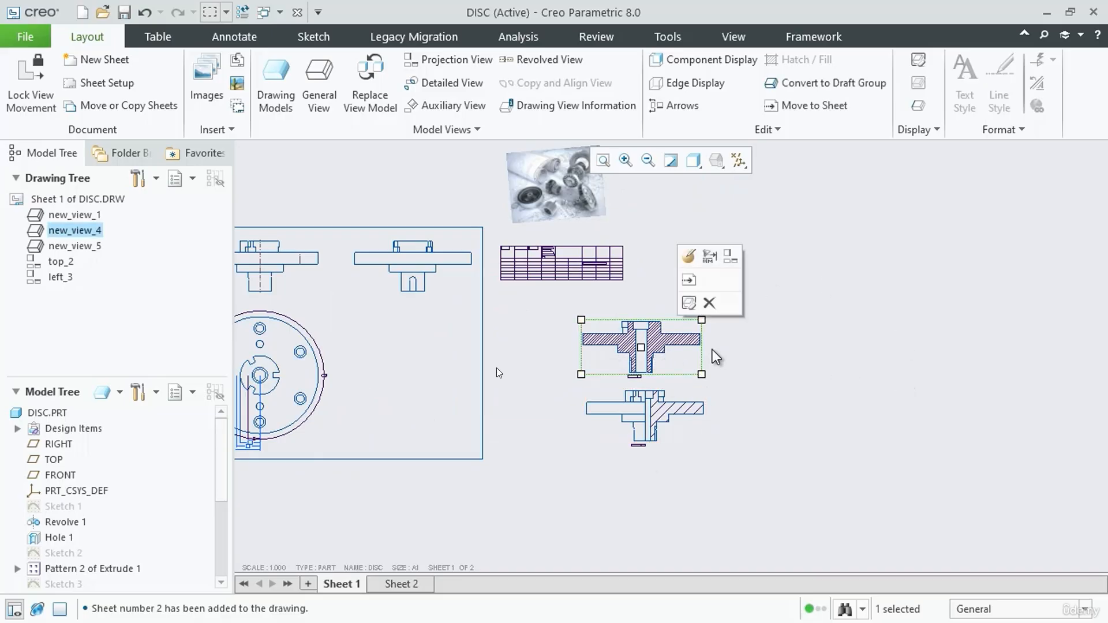
click(688, 281)
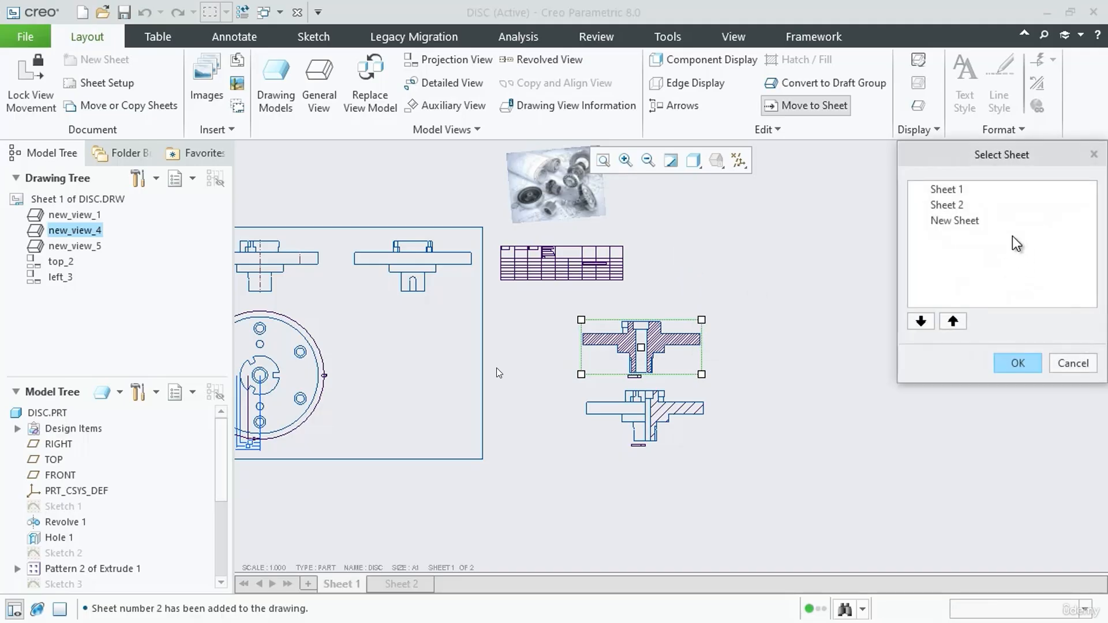
click(950, 208)
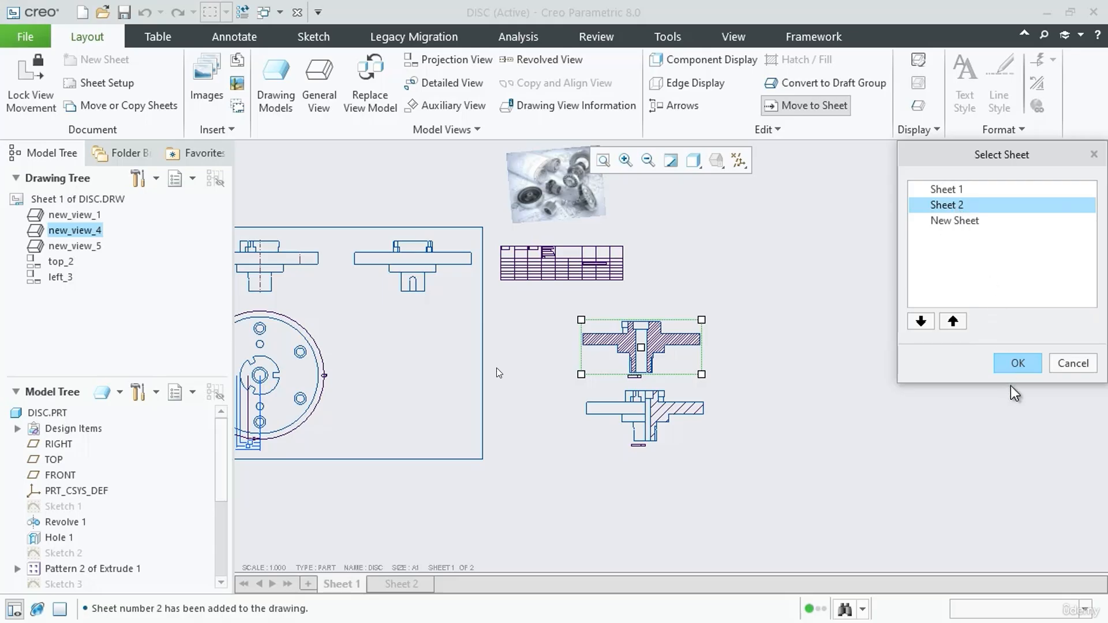
click(1030, 359)
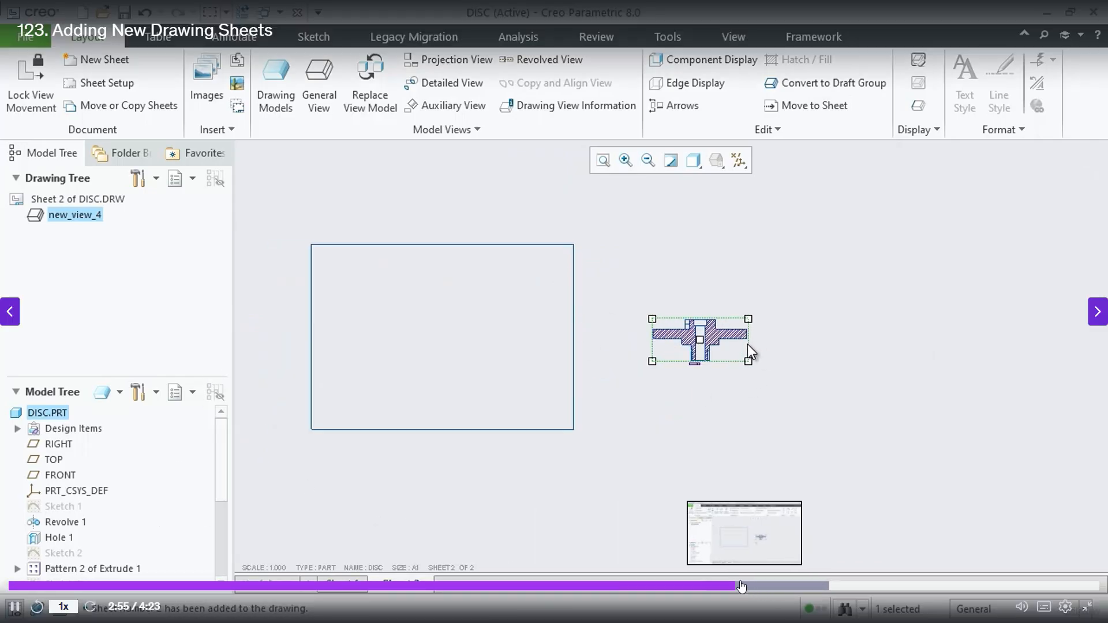
click(701, 587)
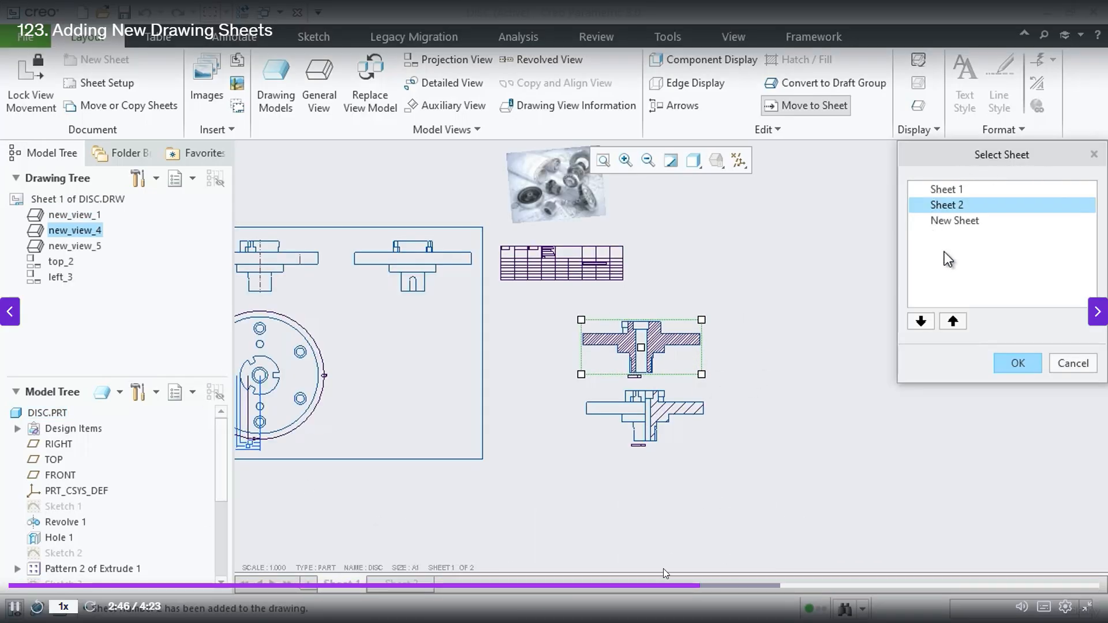
click(642, 587)
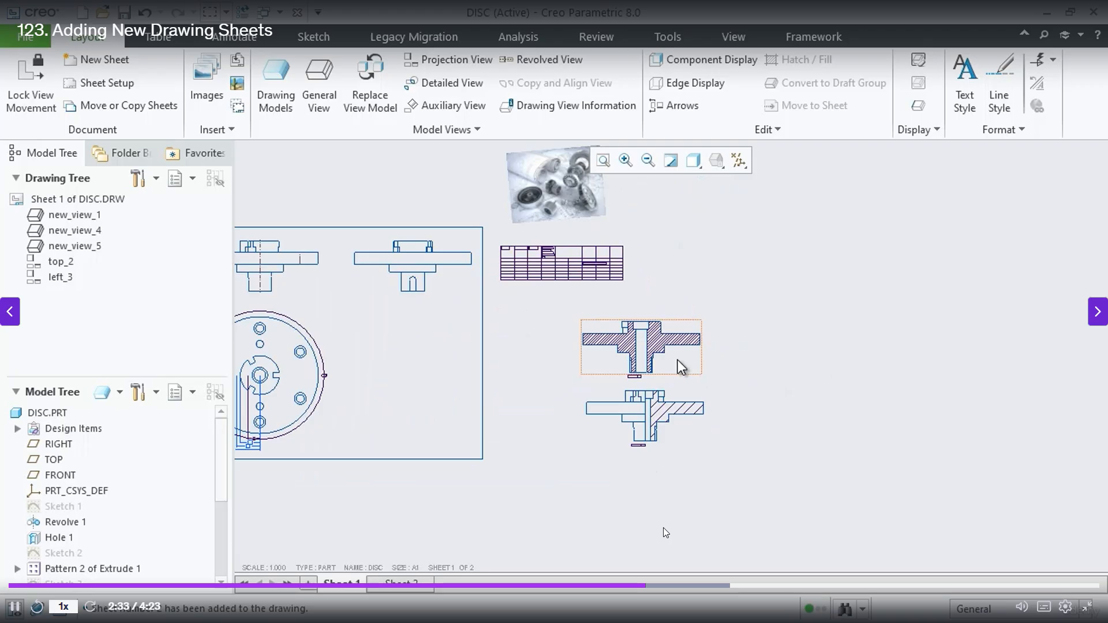
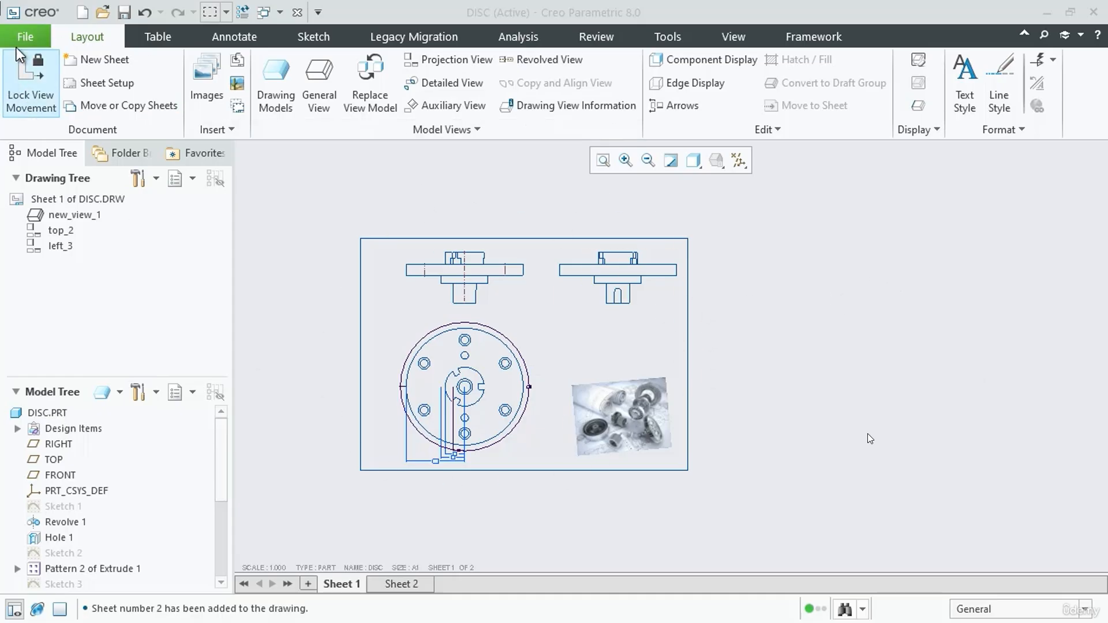
Export the DISC drawing in PDF format to the Project folder under the file name disc
click(25, 35)
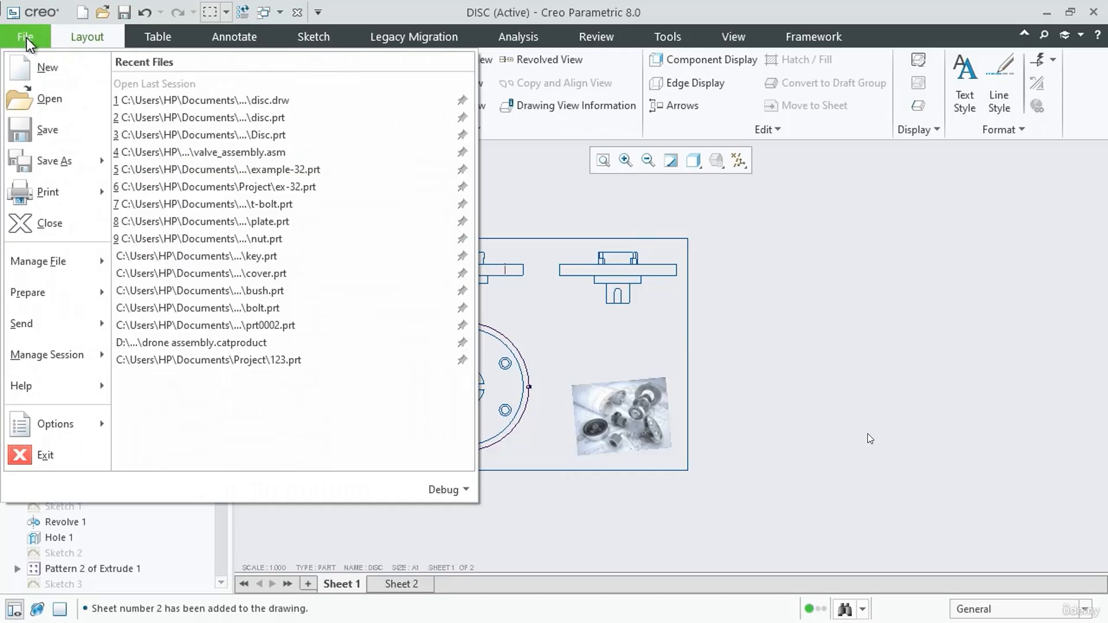
mouse_move(24, 168)
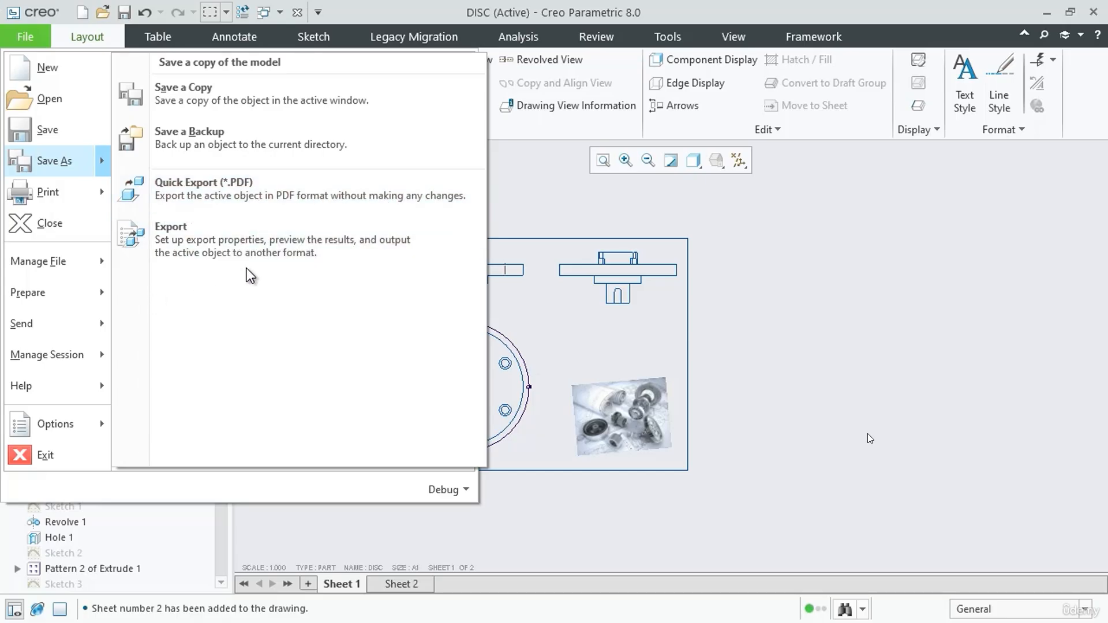
click(206, 241)
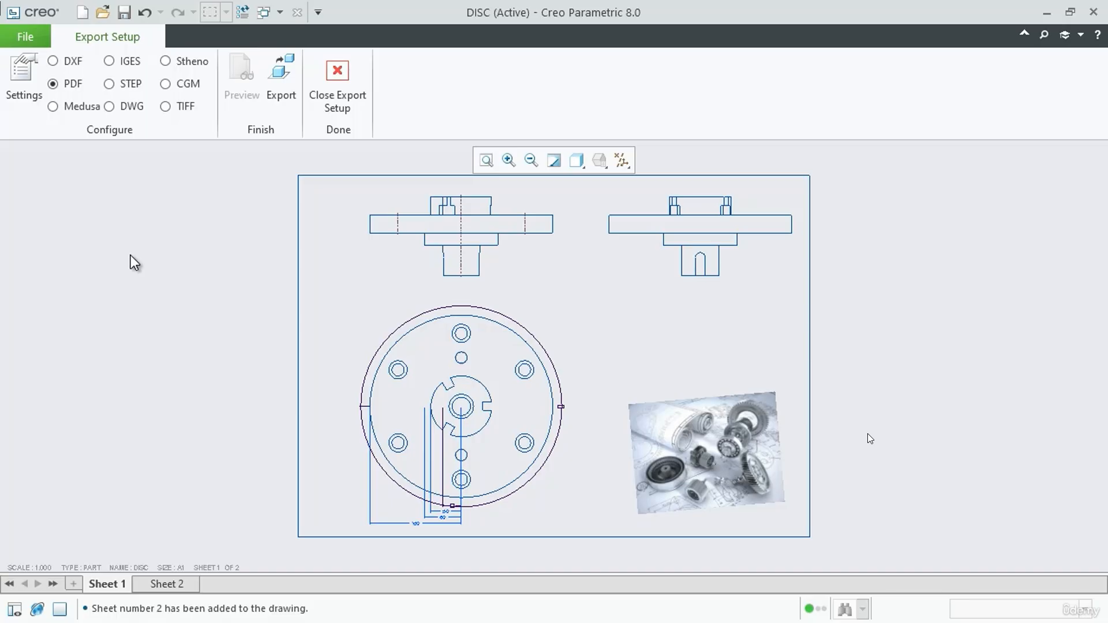
click(282, 79)
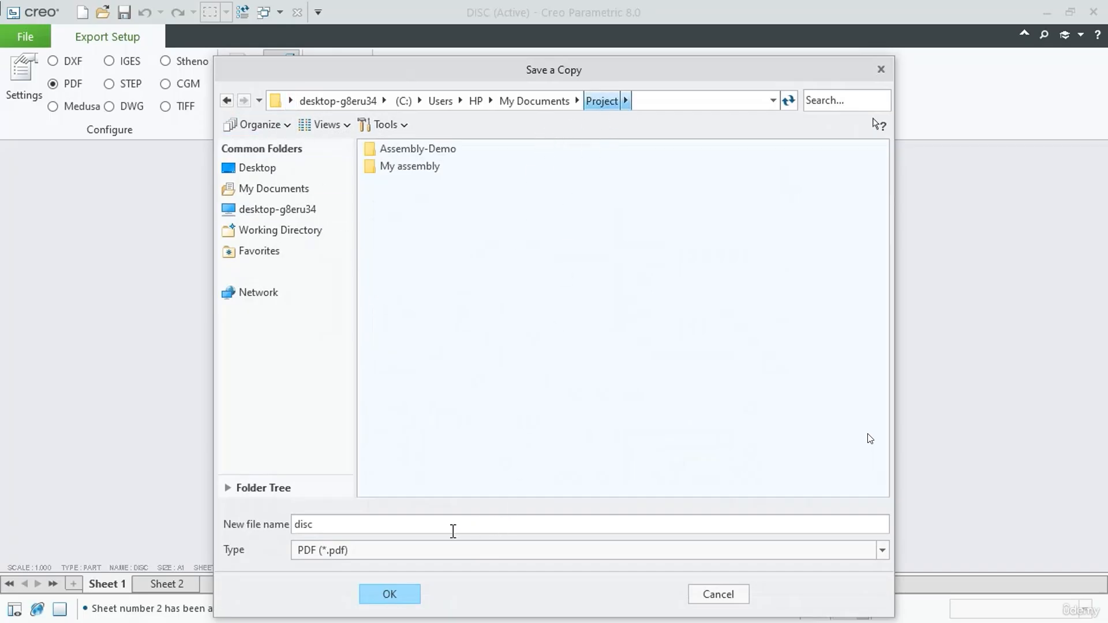
click(365, 522)
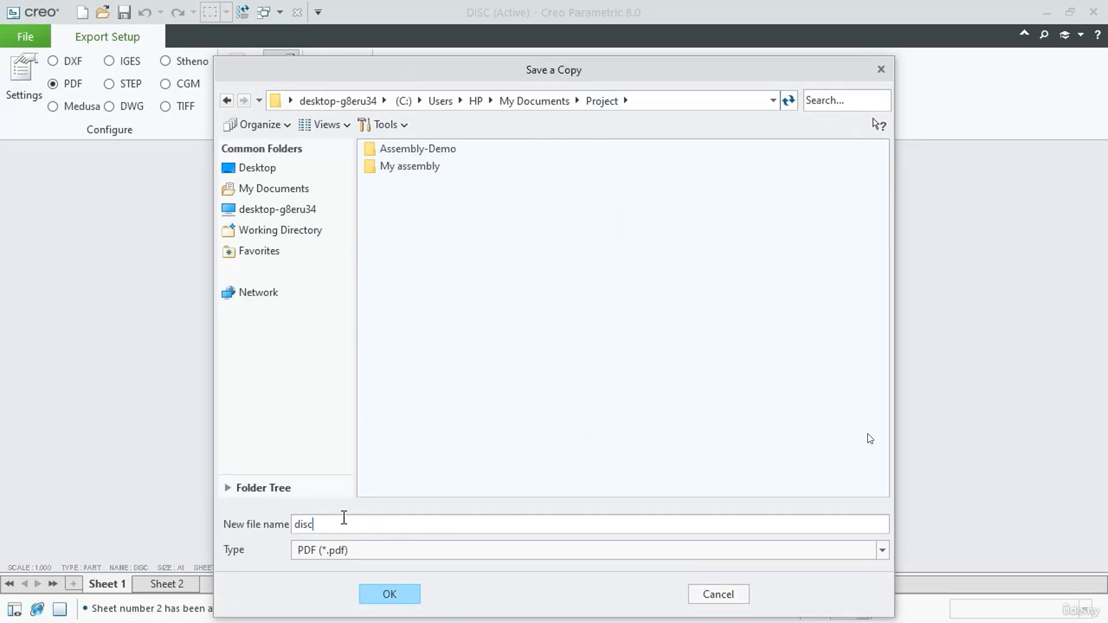
click(390, 594)
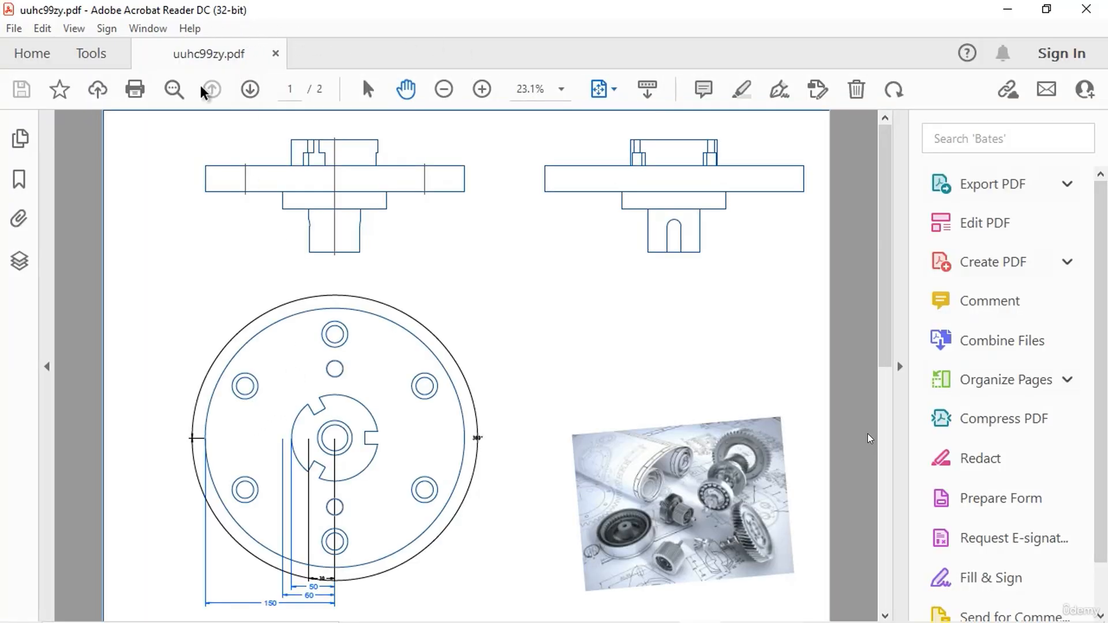
Review both pages of the exported PDF in Adobe Acrobat Reader, and close the reader
scroll(556, 416, down, 1)
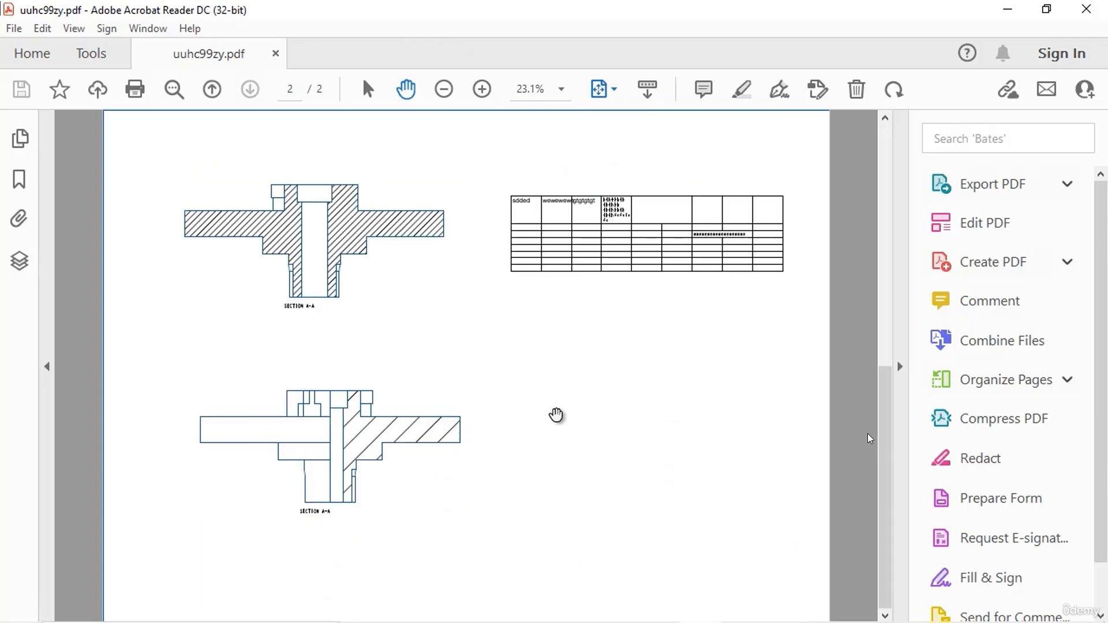
scroll(556, 416, up, 1)
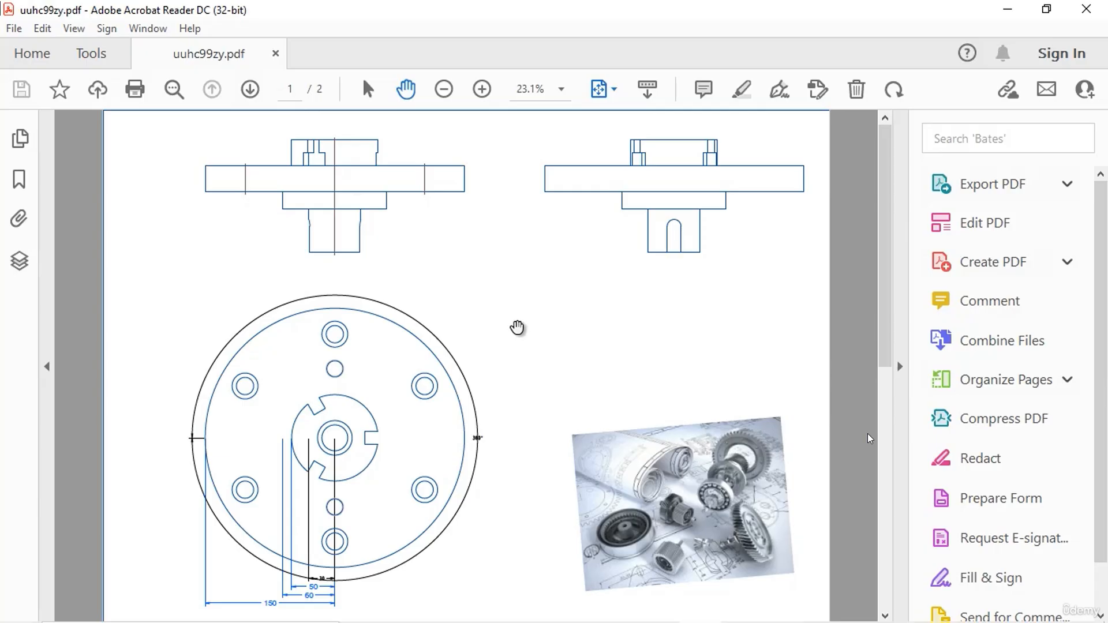
click(248, 88)
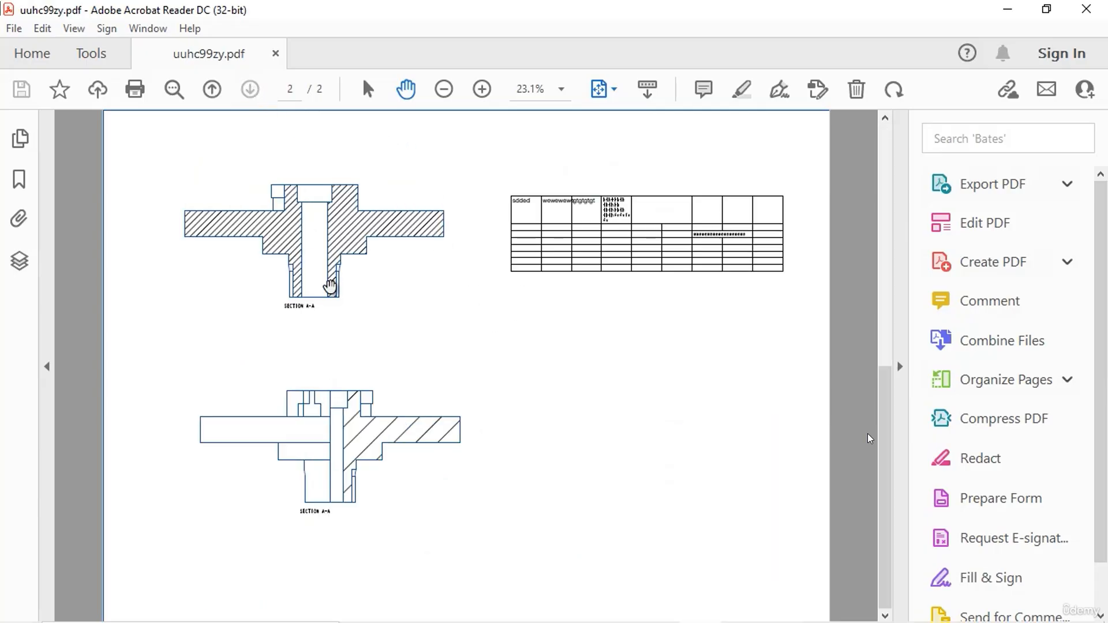
click(211, 89)
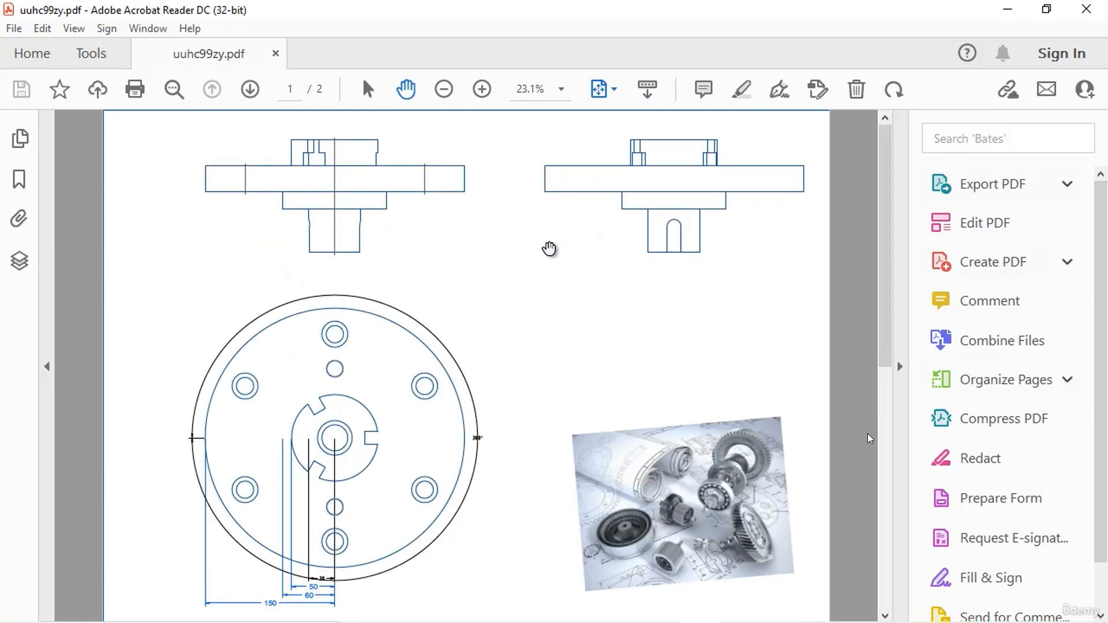
click(1087, 13)
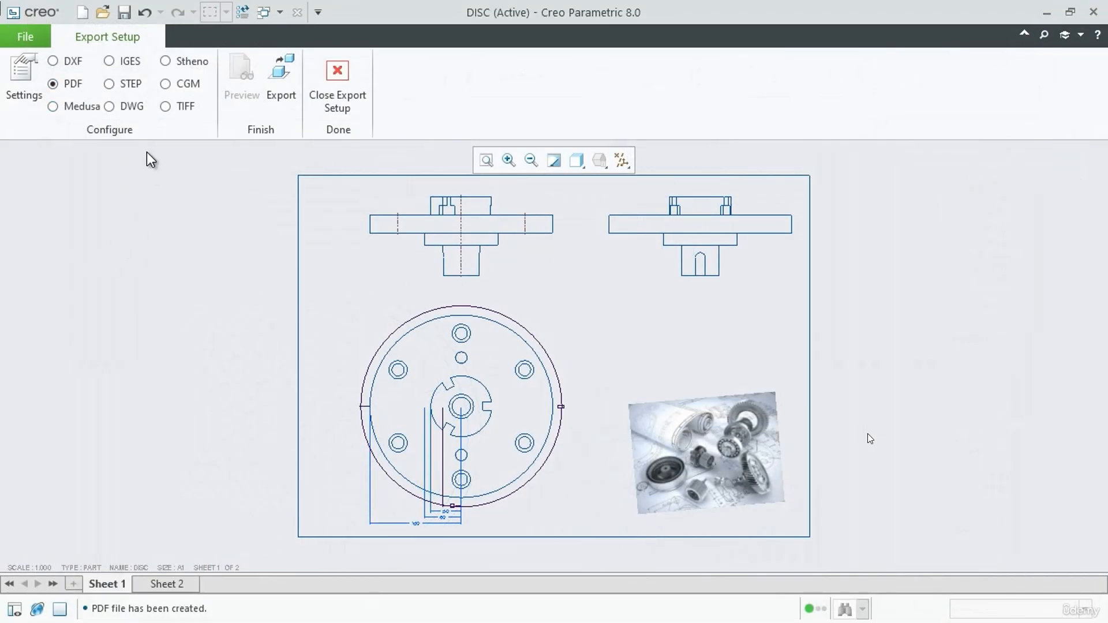
Export the drawing in DWG format to the Project folder under the file name disc_1
click(119, 107)
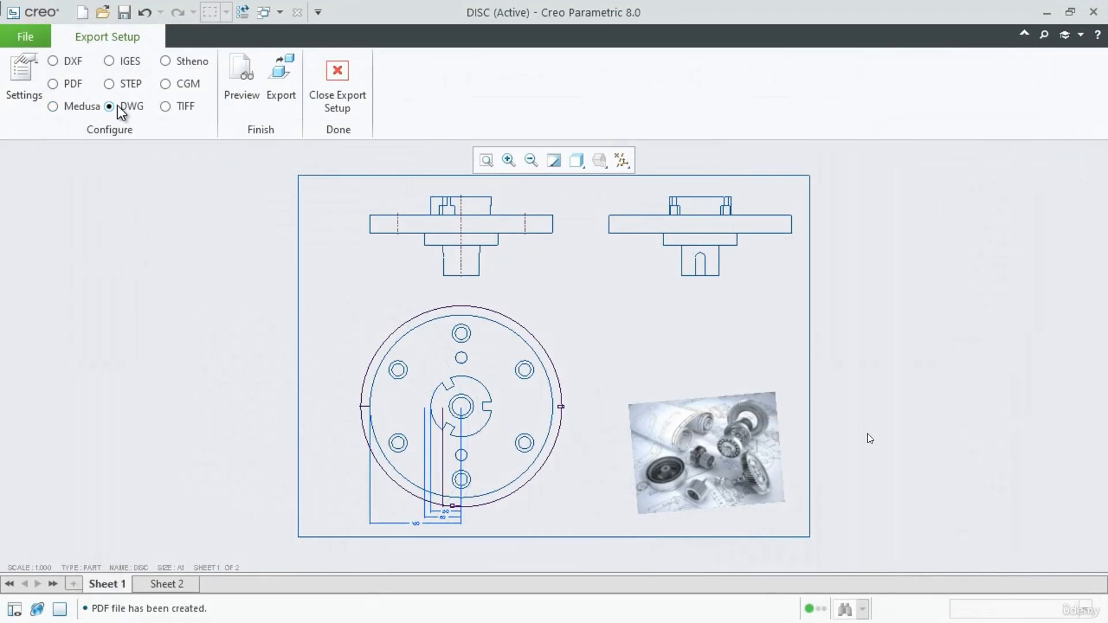
click(283, 78)
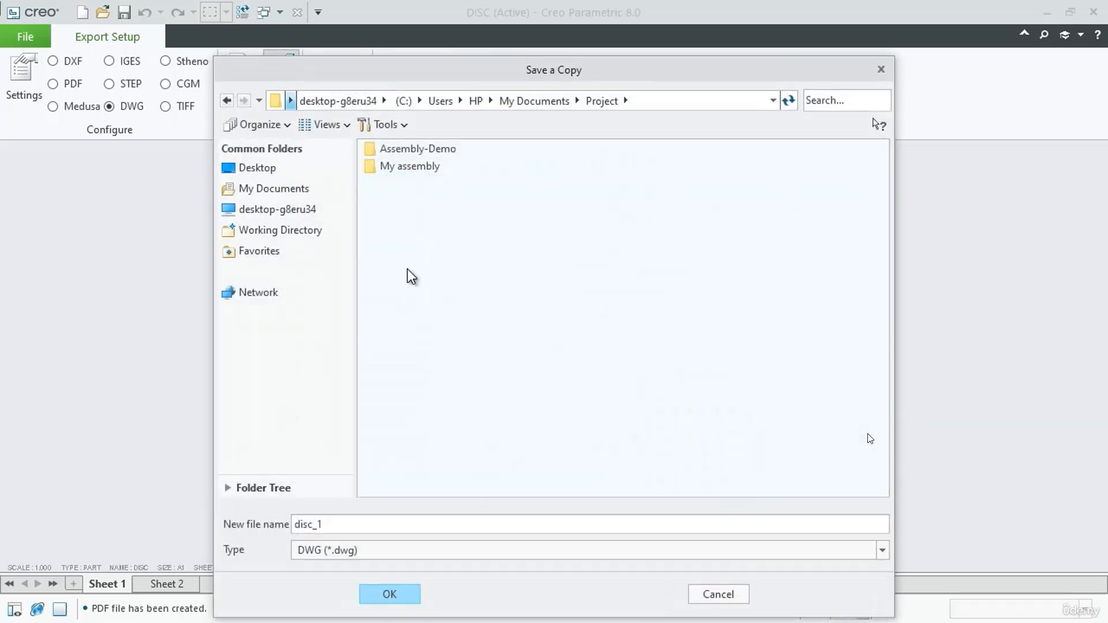
click(397, 593)
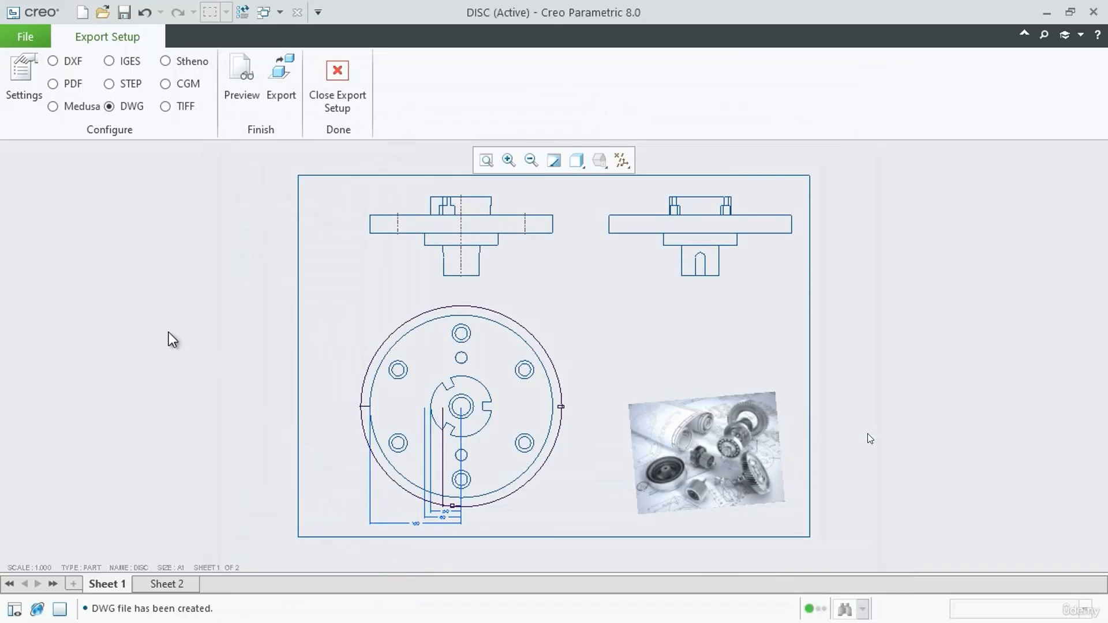
Switch to File Explorer and locate the exported disc_1 DWG file in the Project folder
key(alt+Tab)
click(228, 396)
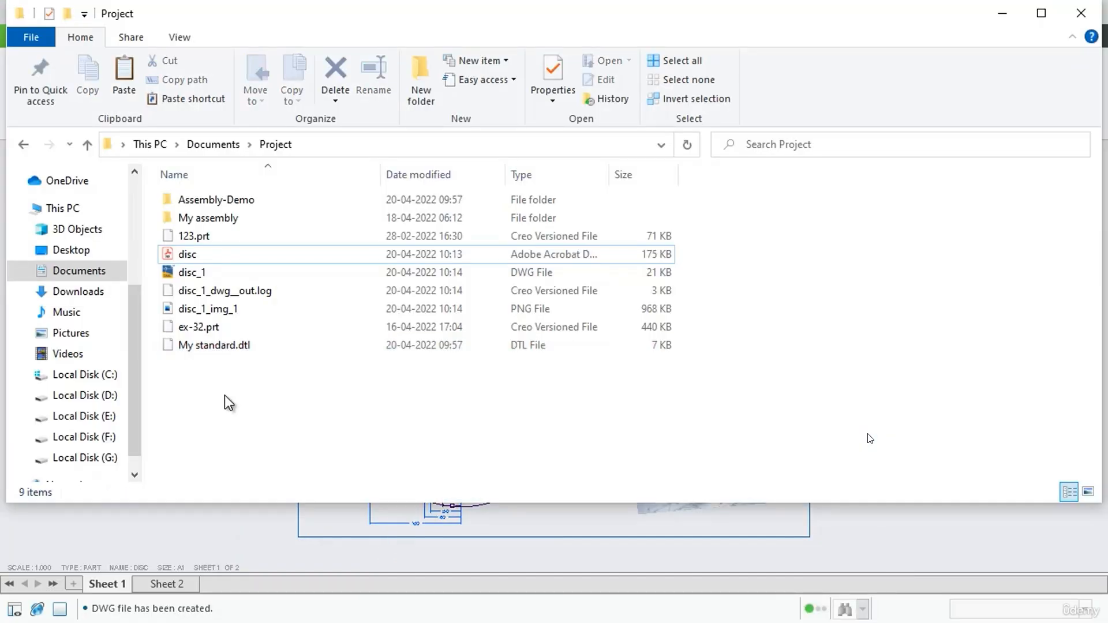
click(203, 276)
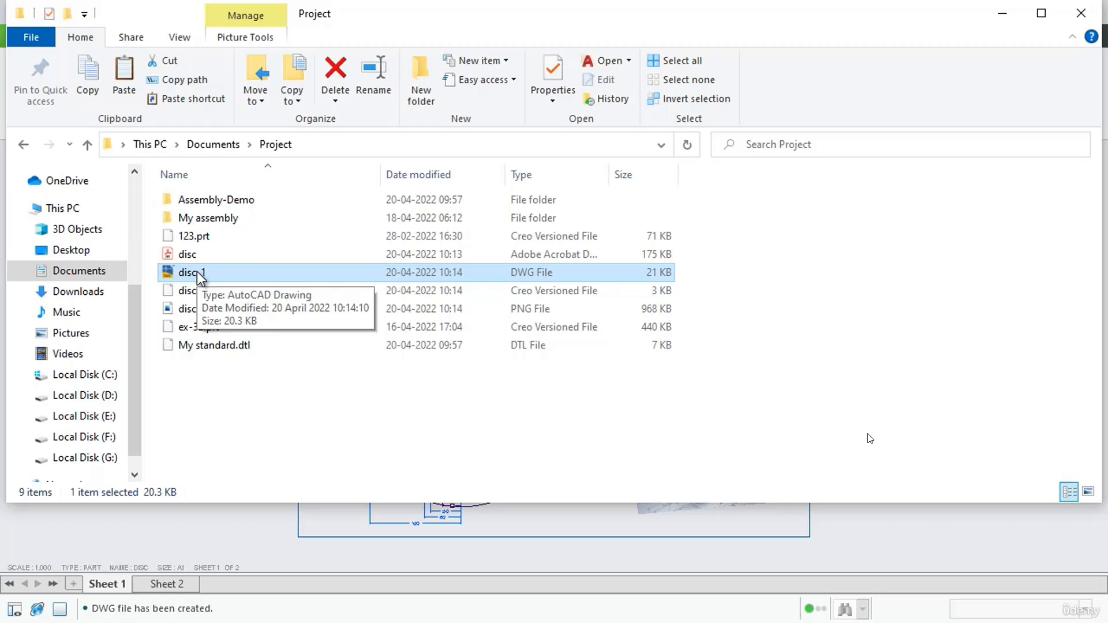
Switch back to Creo Parametric and export the drawing as a TIFF snapshot named disc, accepting the current-window confirmation
key(alt+Tab)
click(166, 106)
click(281, 72)
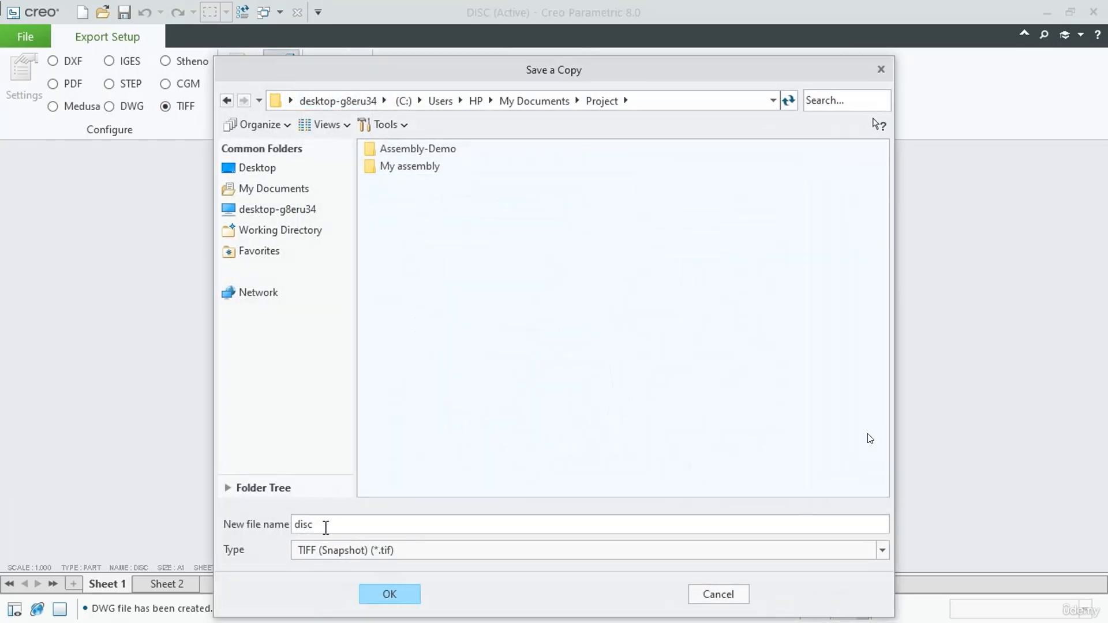
click(396, 597)
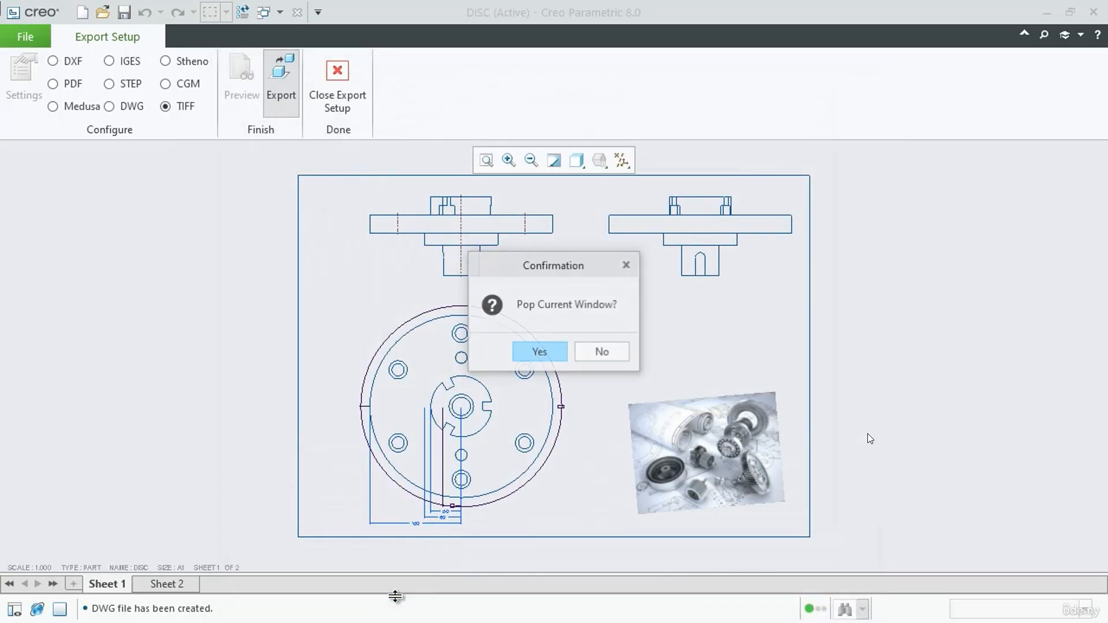
click(545, 351)
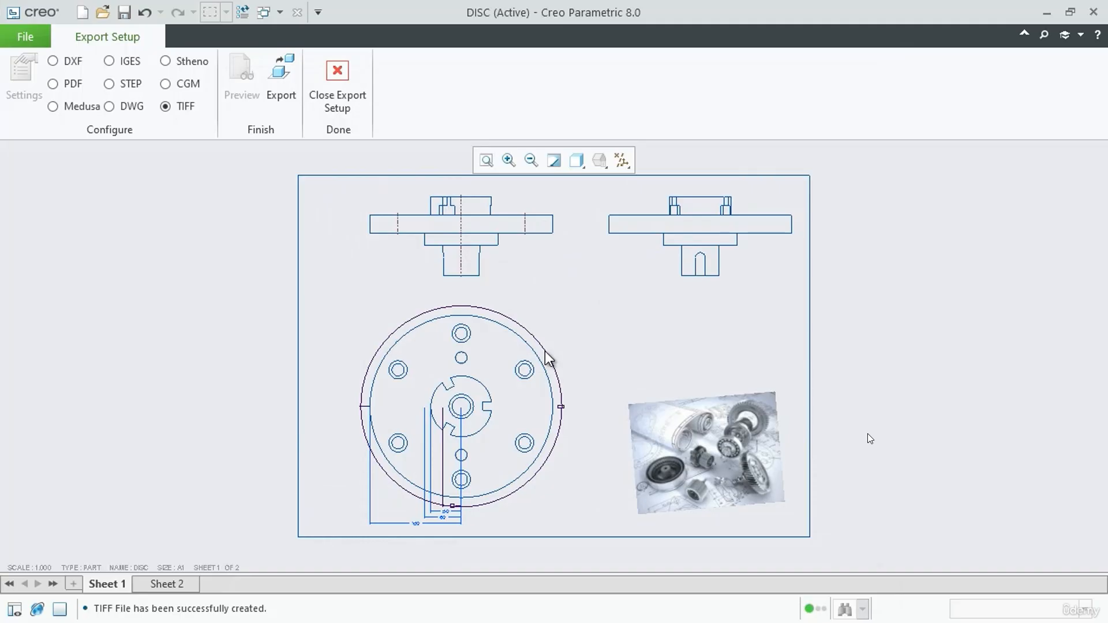
Switch to File Explorer, view the exported disc TIF file in Windows Photo Viewer, and return to the Creo drawing
key(alt+Tab)
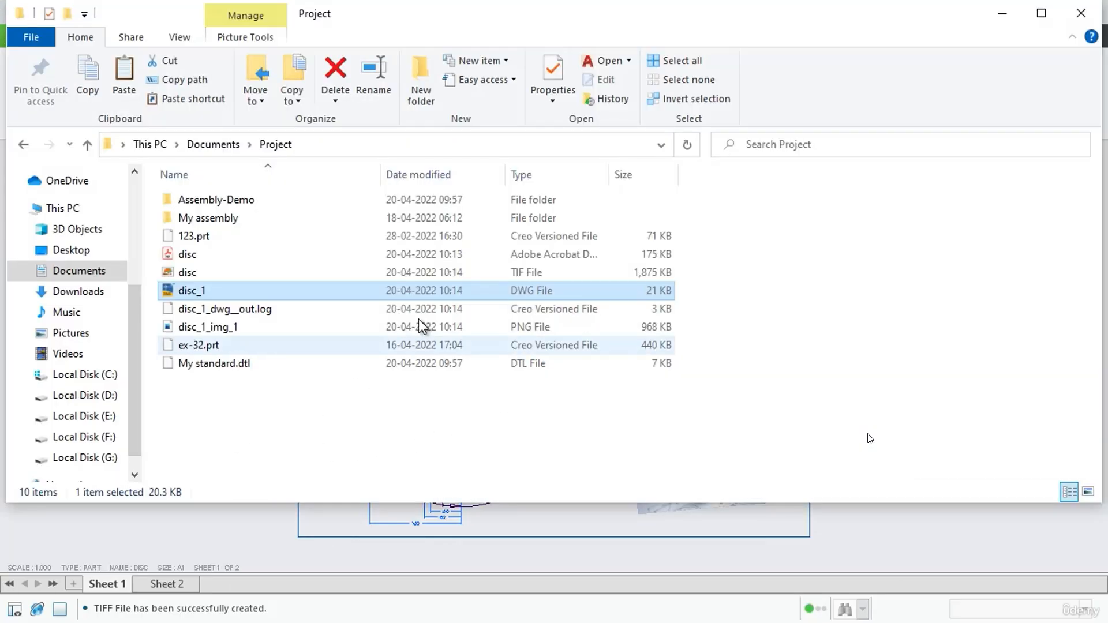
click(470, 274)
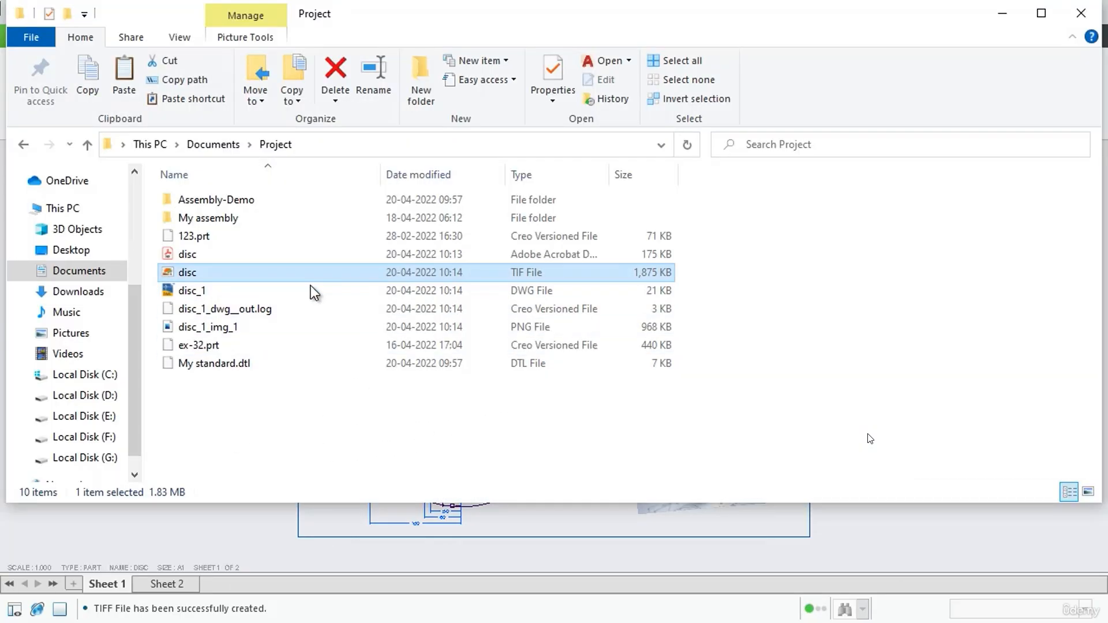
double_click(195, 272)
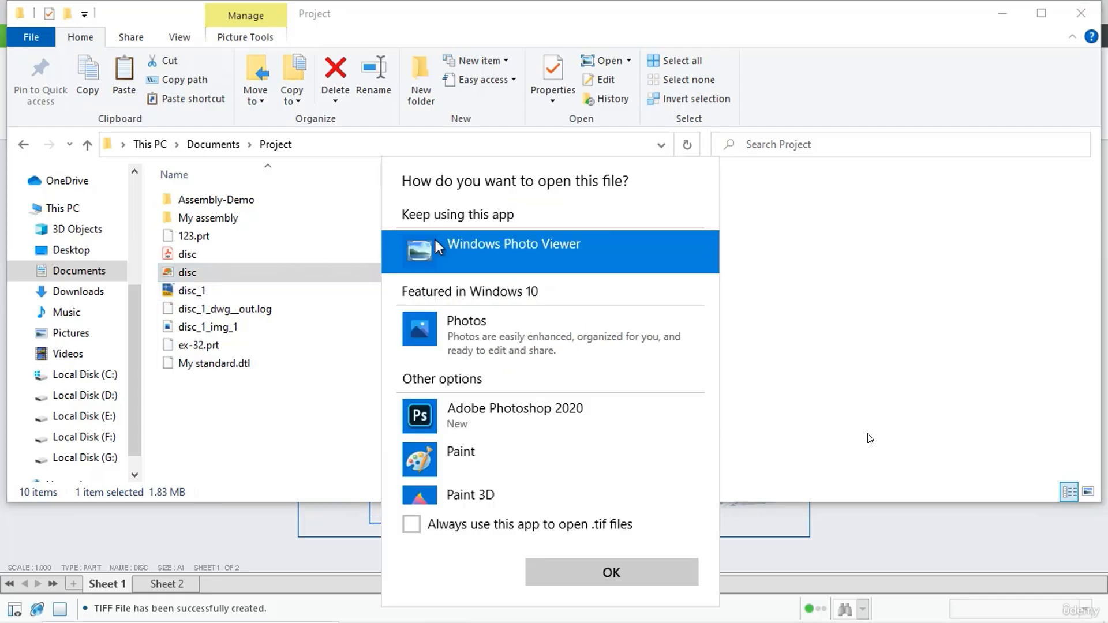
double_click(505, 258)
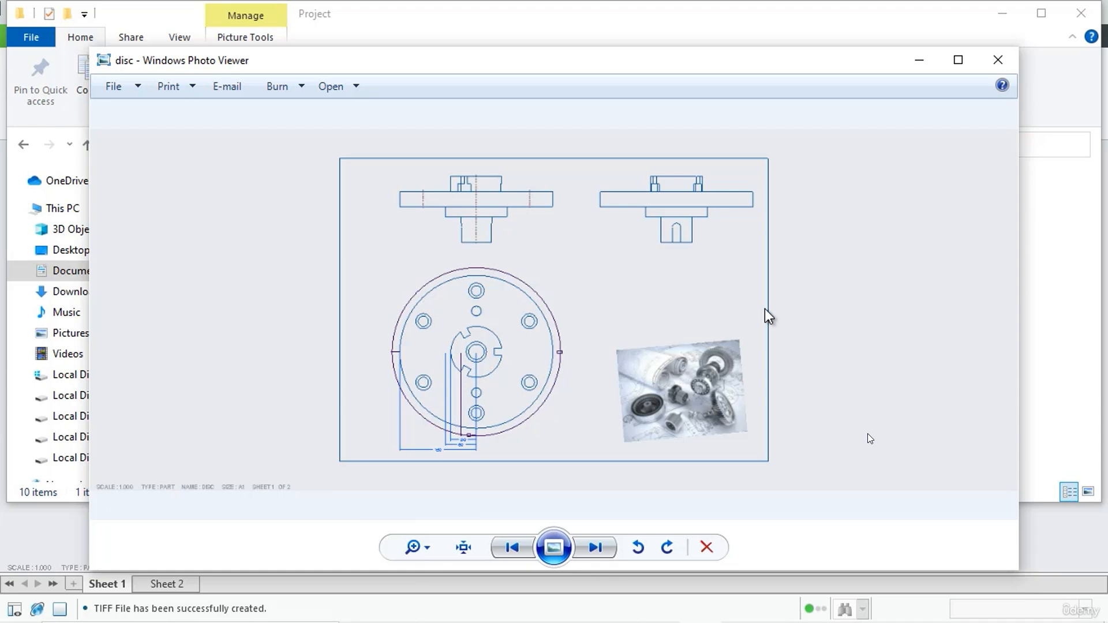
click(1015, 65)
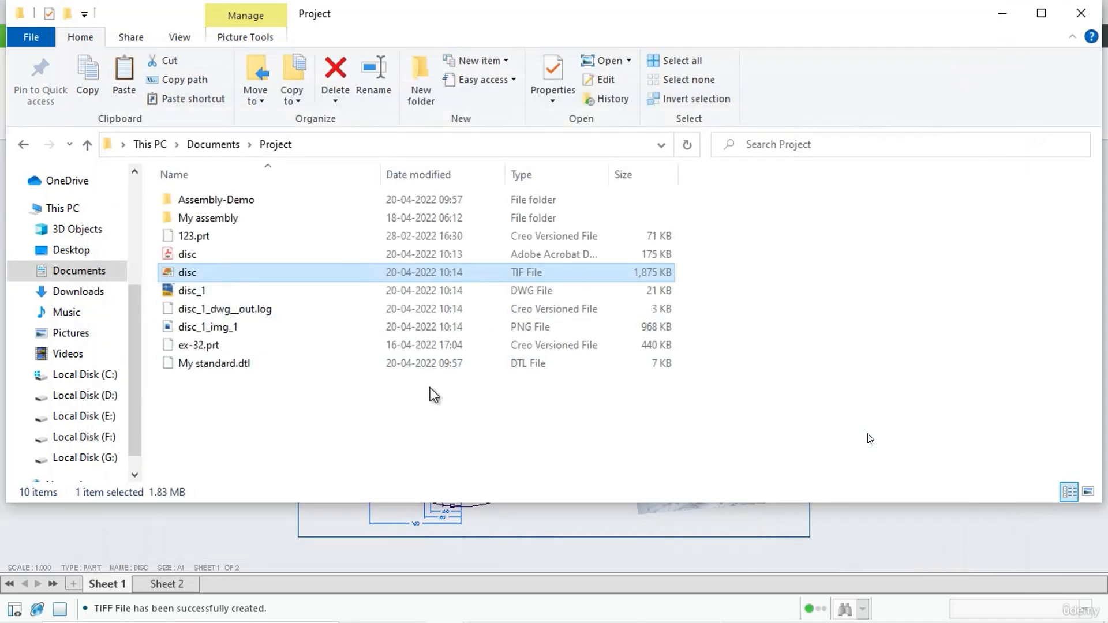
click(1002, 13)
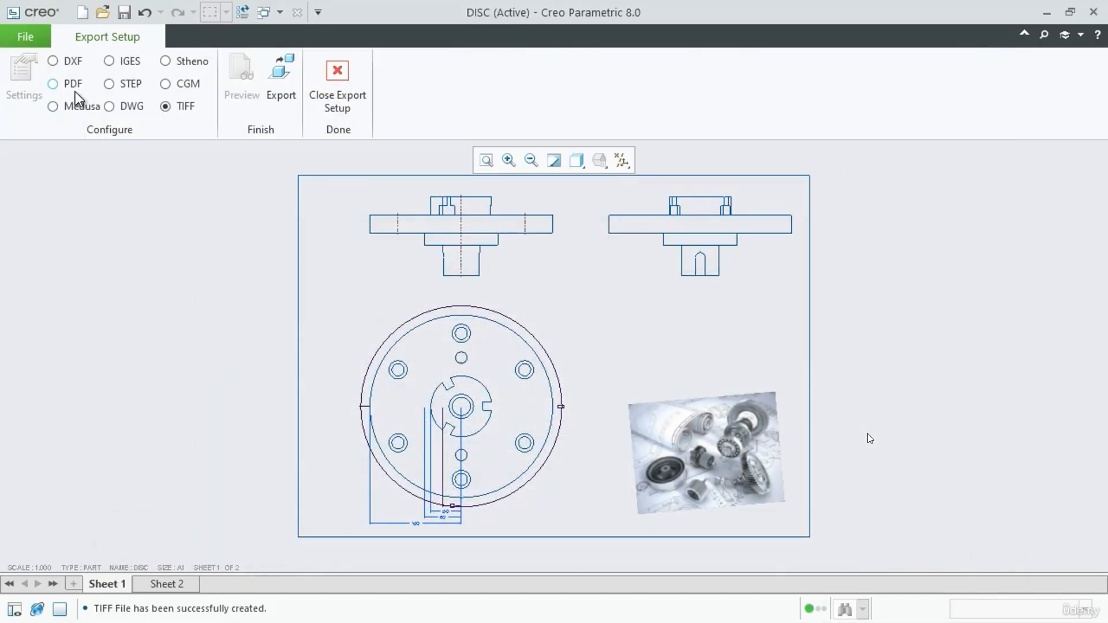
Set the export format back to PDF and close the export setup
click(52, 84)
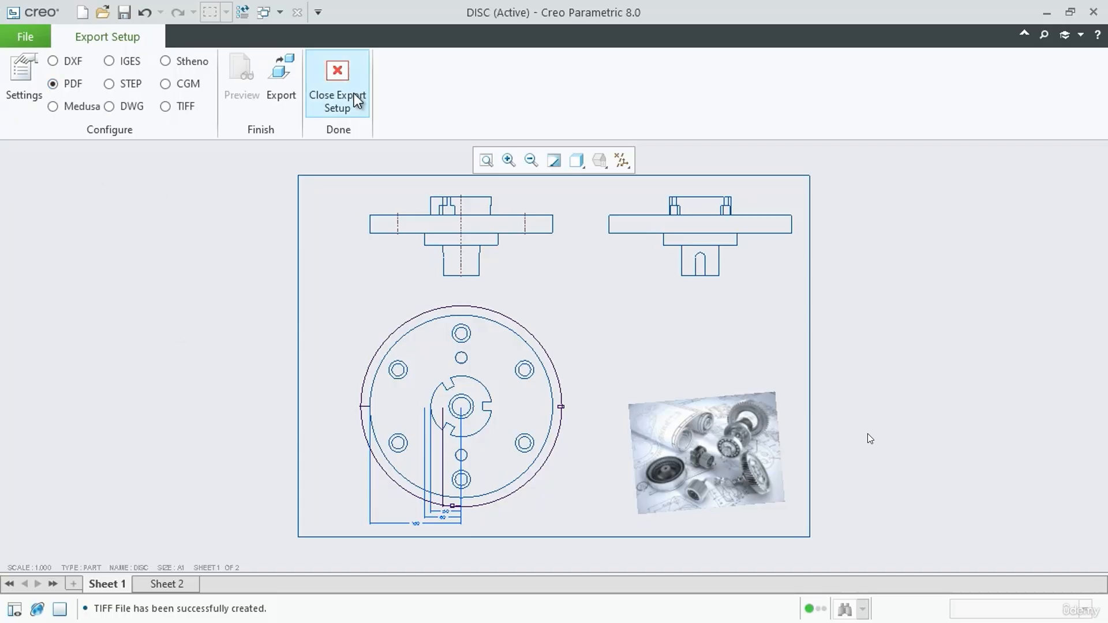
click(338, 74)
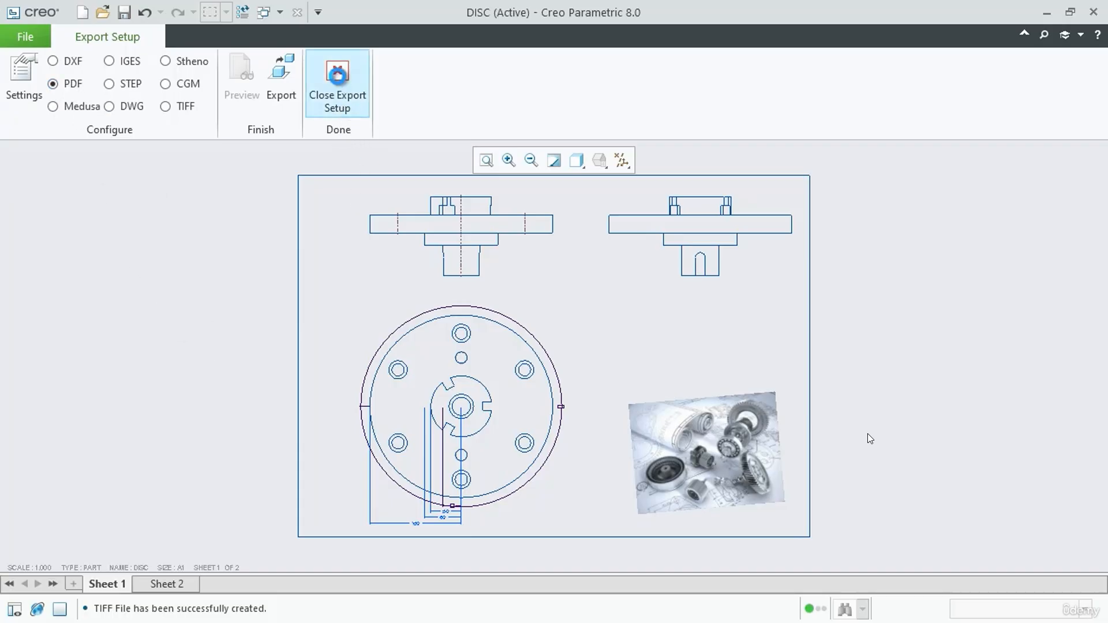